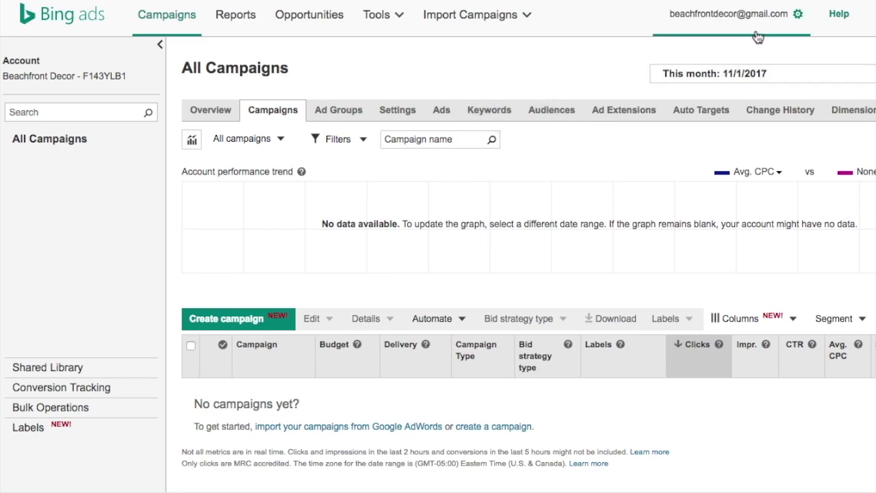
Open the selected account's settings for editing and review the auto-tagging options for adding UTM tags to destination URLs.
left_click(798, 15)
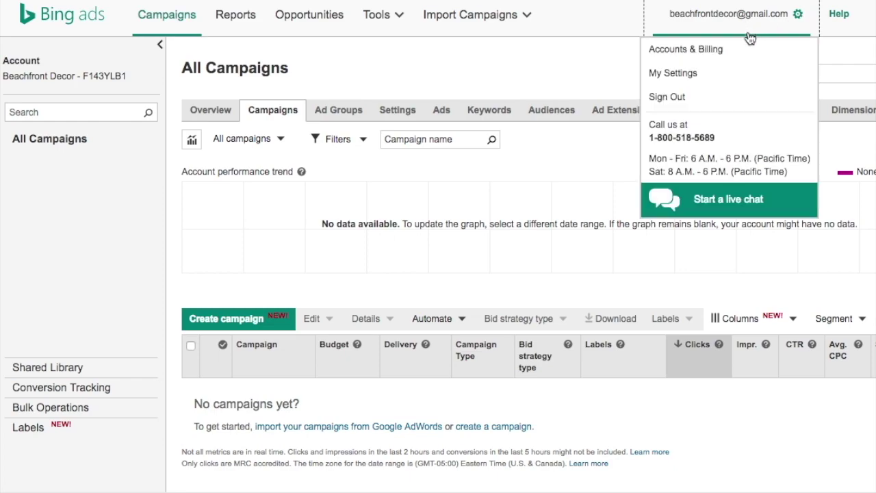
left_click(703, 63)
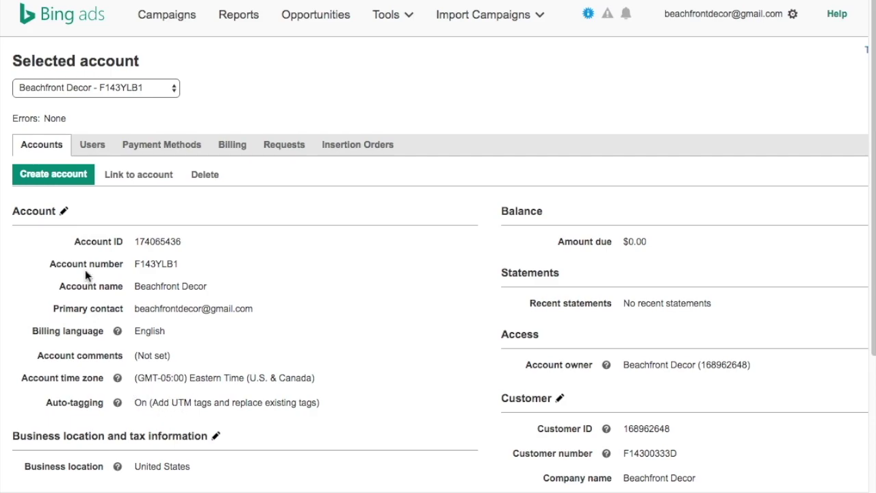
left_click(64, 213)
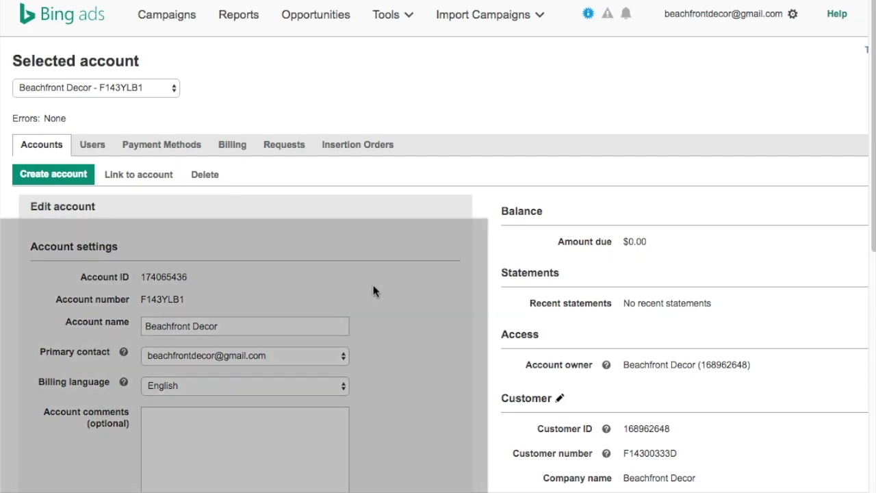
scroll(372, 289, "down", 4)
scroll(97, 115, "down", 4)
scroll(97, 115, "up", 2)
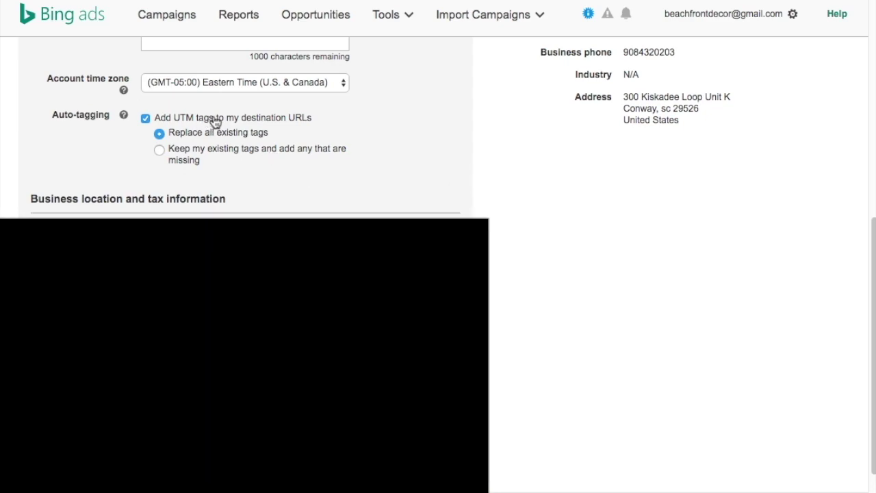
scroll(472, 164, "up", 10)
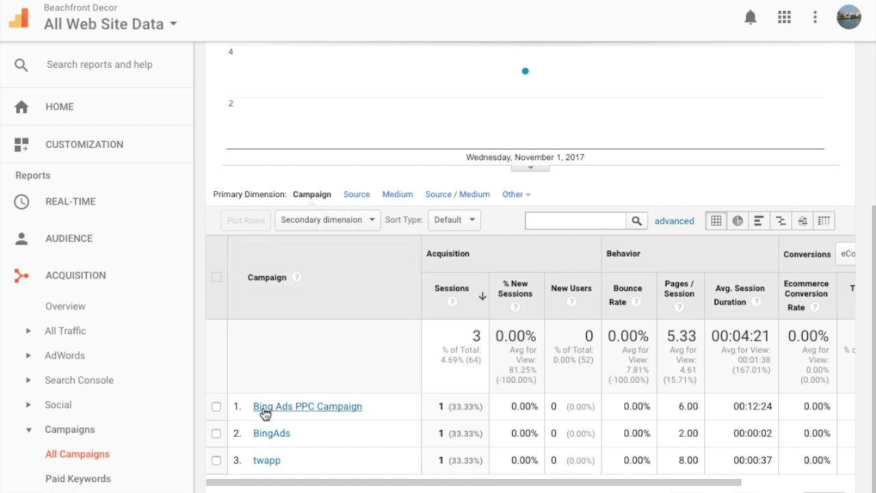
Switch to Google Analytics, open the Bing Ads PPC Campaign report and add Keyword as the secondary dimension.
left_click(308, 408)
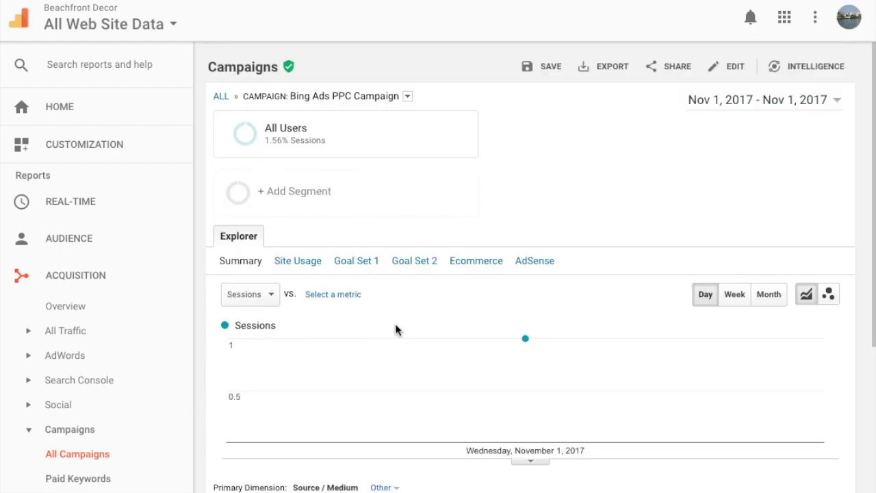
scroll(394, 323, "down", 3)
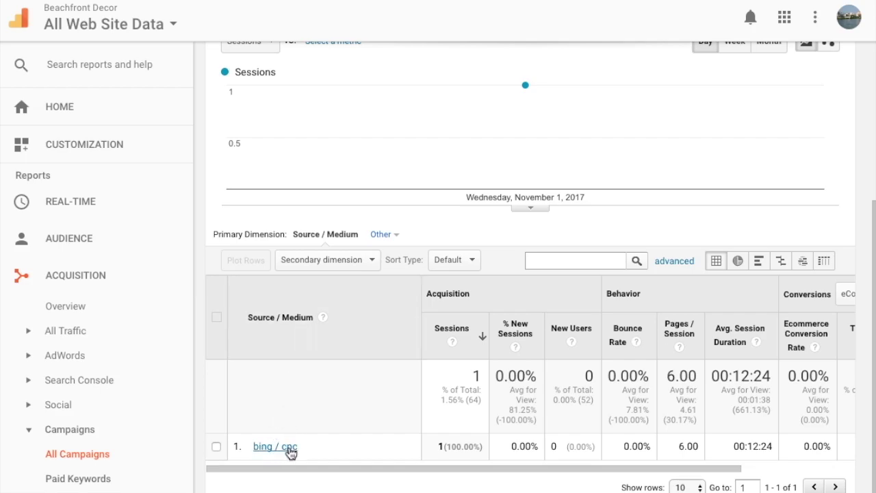
left_click(302, 263)
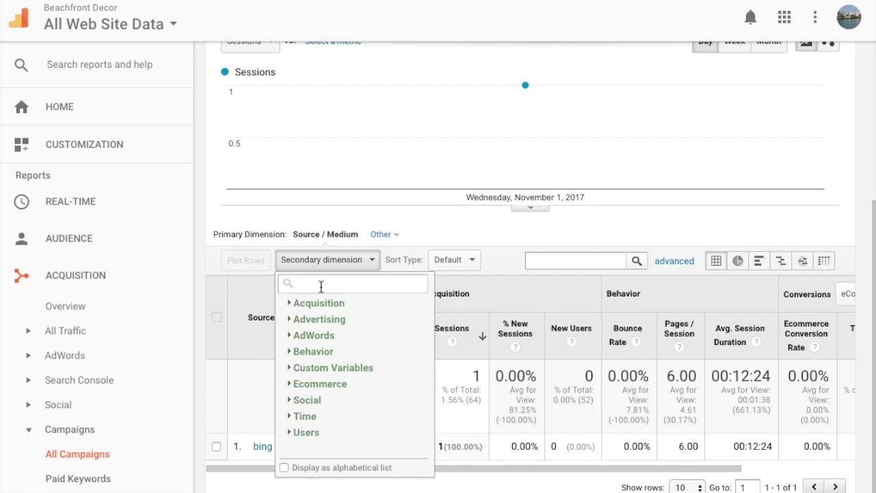
type("key")
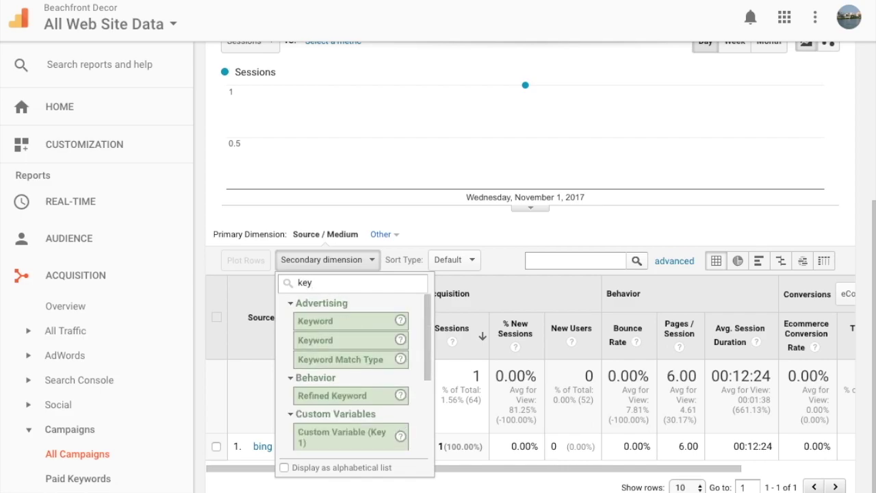
left_click(323, 320)
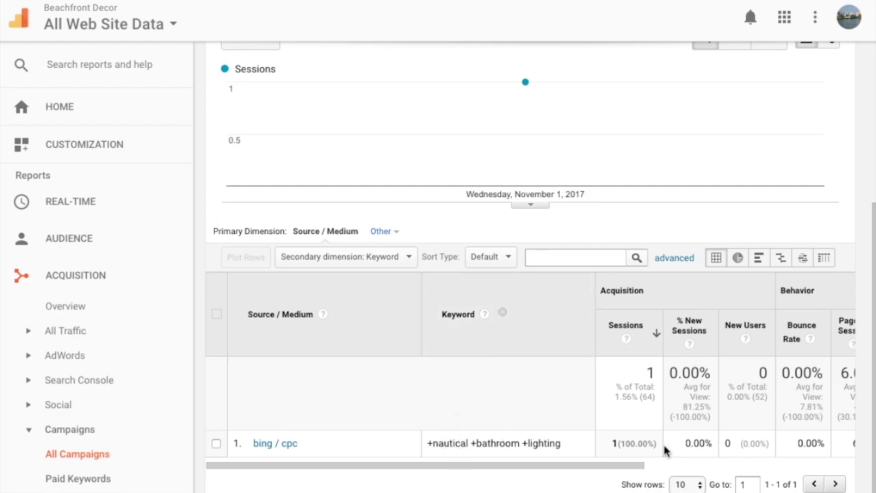
Change the campaign report's secondary dimension to Ad Content.
left_click(408, 259)
type("ad cont")
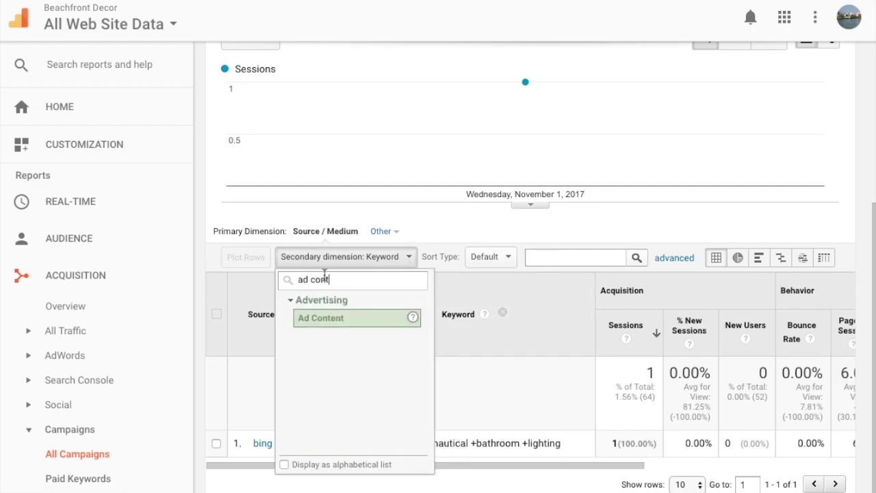
left_click(332, 319)
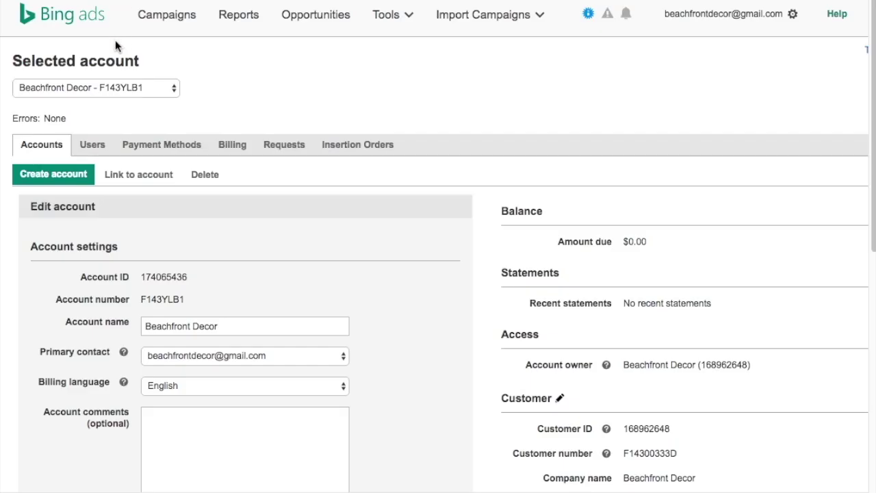
Switch back to Bing Ads and check the UTM auto-tagging options in the account settings form again.
scroll(364, 262, "down", 3)
scroll(368, 265, "down", 1)
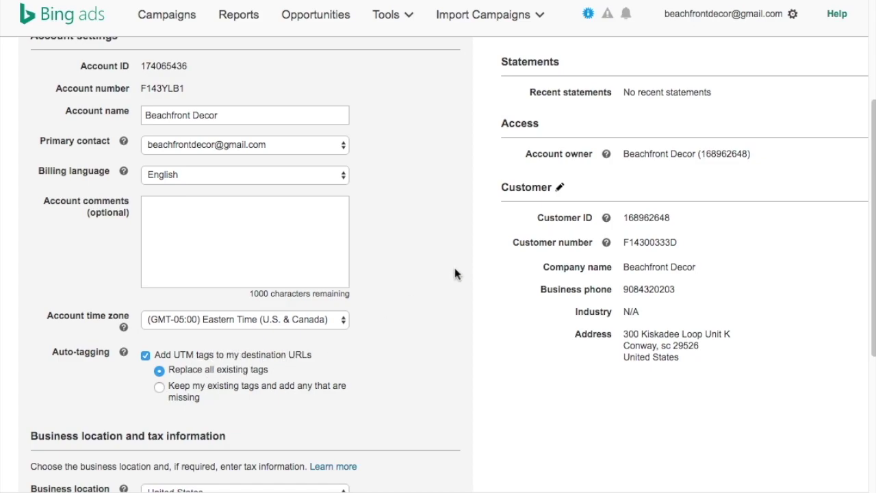
scroll(456, 270, "up", 5)
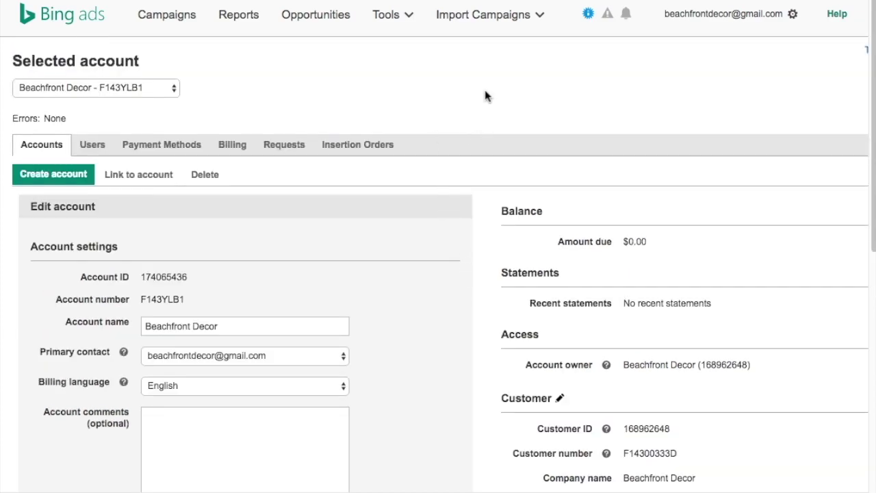
Open the Conversion Tracking overview for the campaigns and read its setup steps, UET tags and conversion goals sections.
left_click(181, 22)
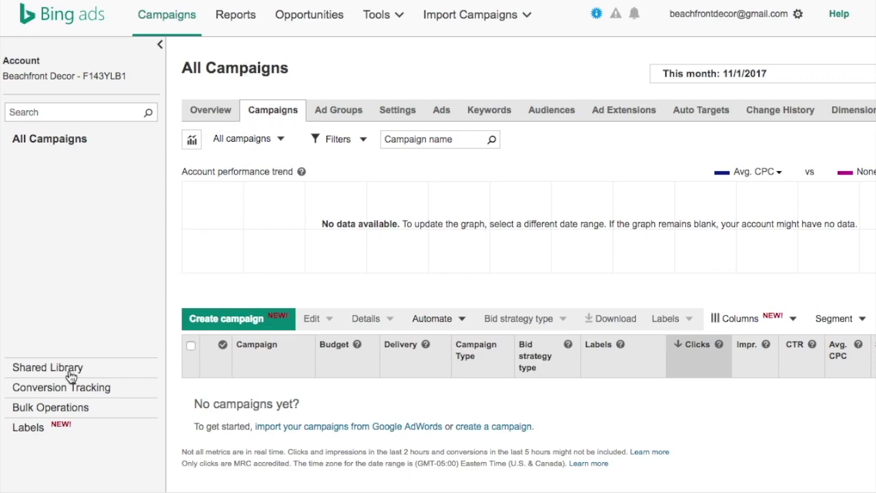
left_click(80, 392)
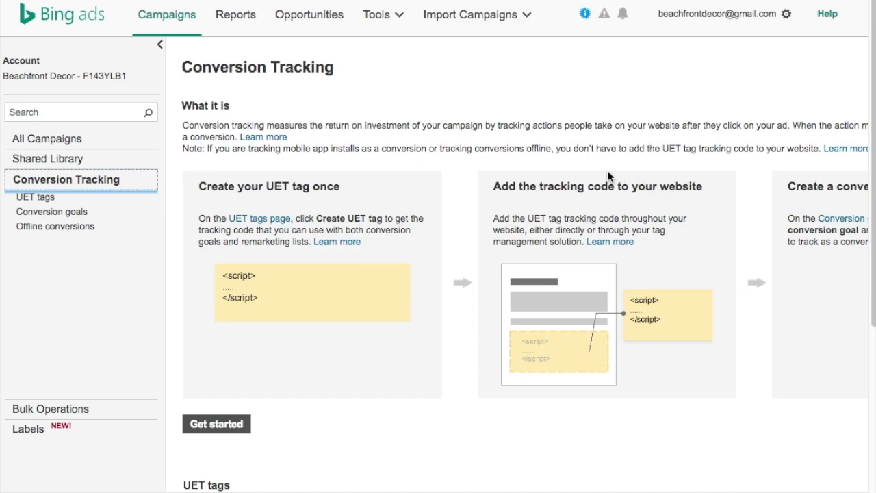
scroll(472, 154, "down", 3)
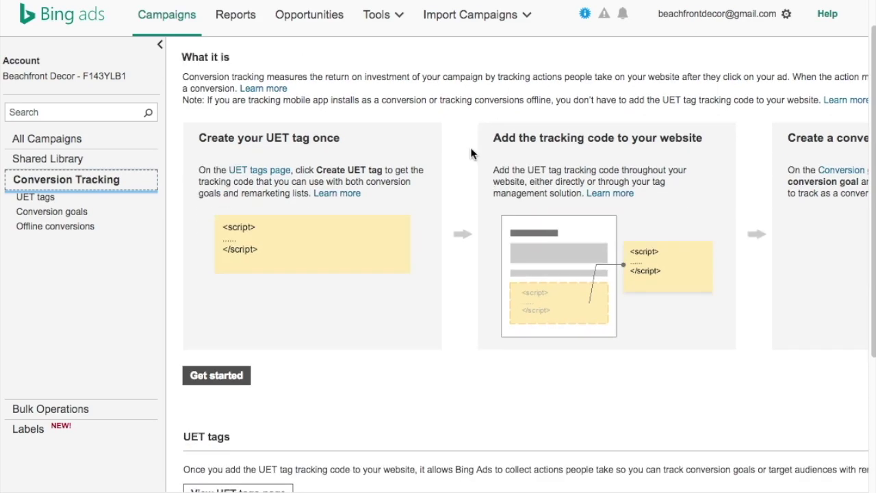
scroll(469, 143, "down", 4)
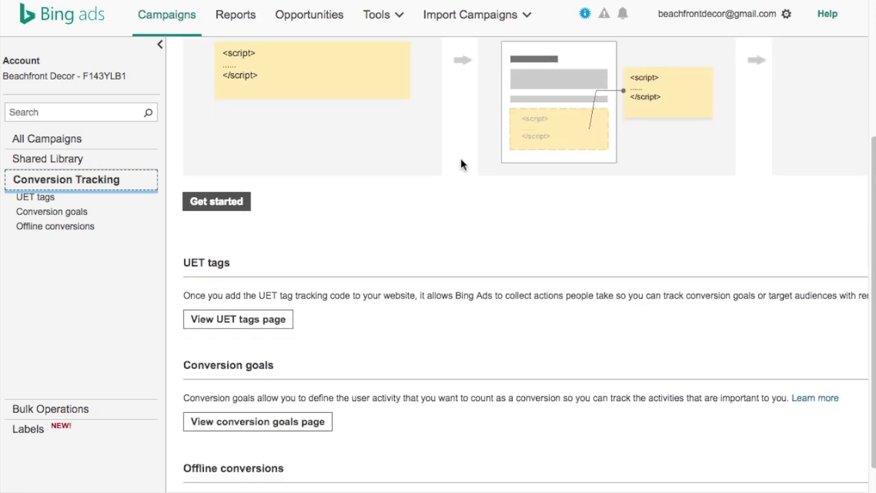
right_click(216, 263)
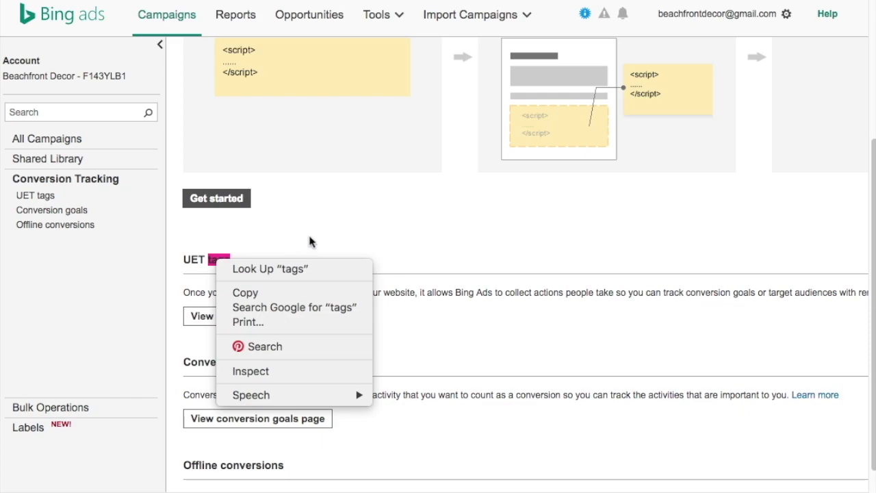
left_click(347, 222)
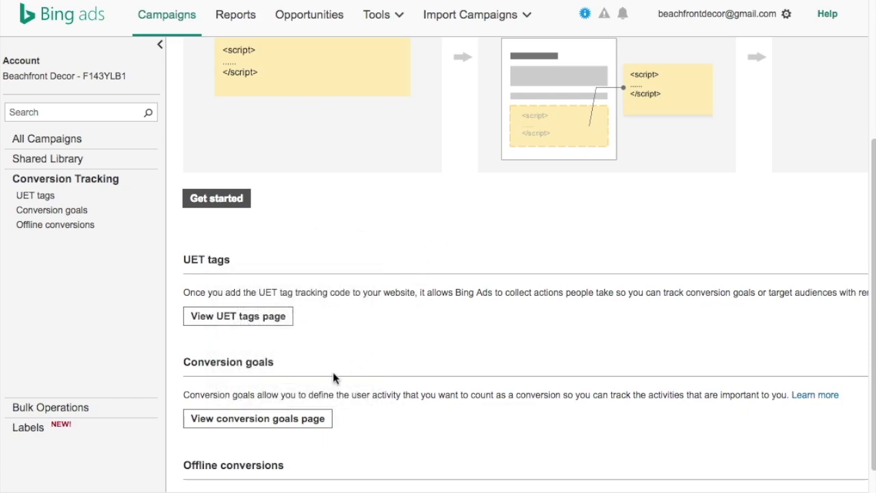
scroll(411, 368, "up", 3)
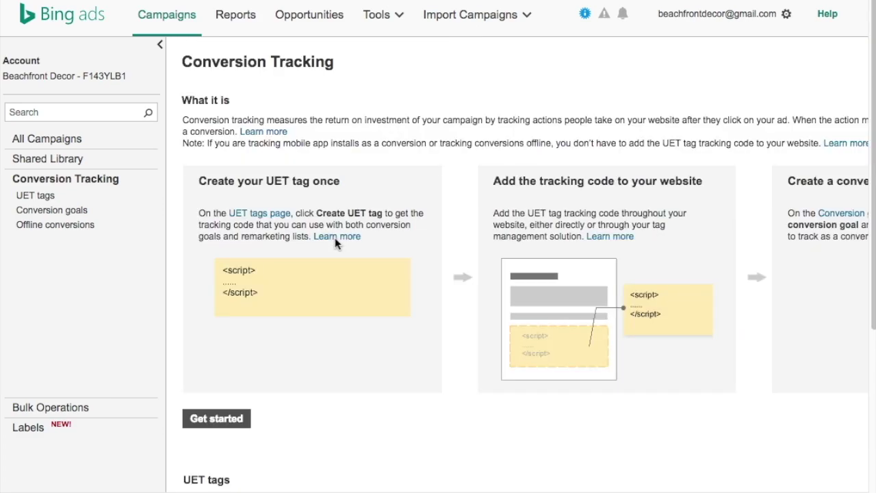
Create a UET tag named "Beachfront Decor" with the description "Universal Tag for Beachfront Decor" and copy its JavaScript tracking code.
left_click(238, 422)
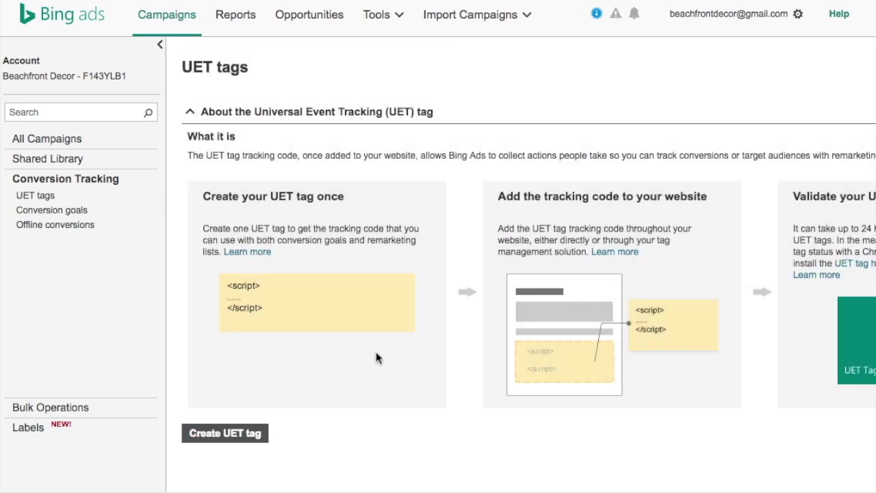
left_click(239, 433)
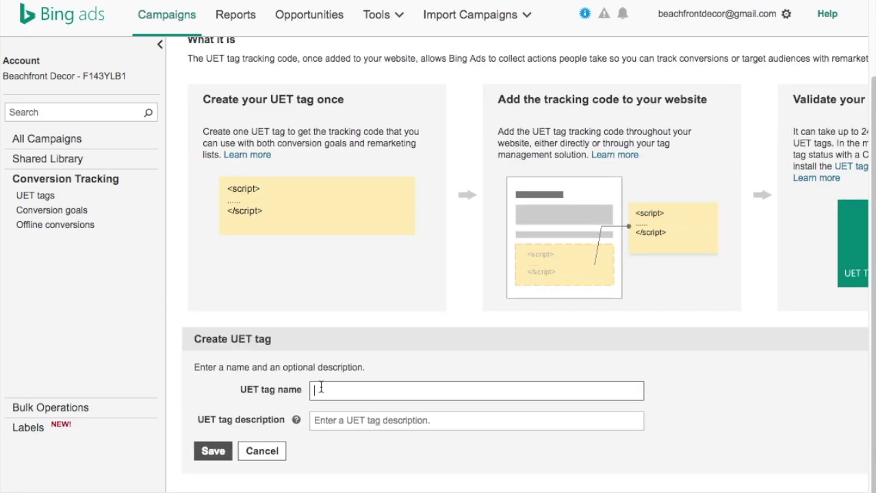
type("Beachfront Decor")
key("Tab")
key("Tab")
type("Universal Tag for Beachfront Deco")
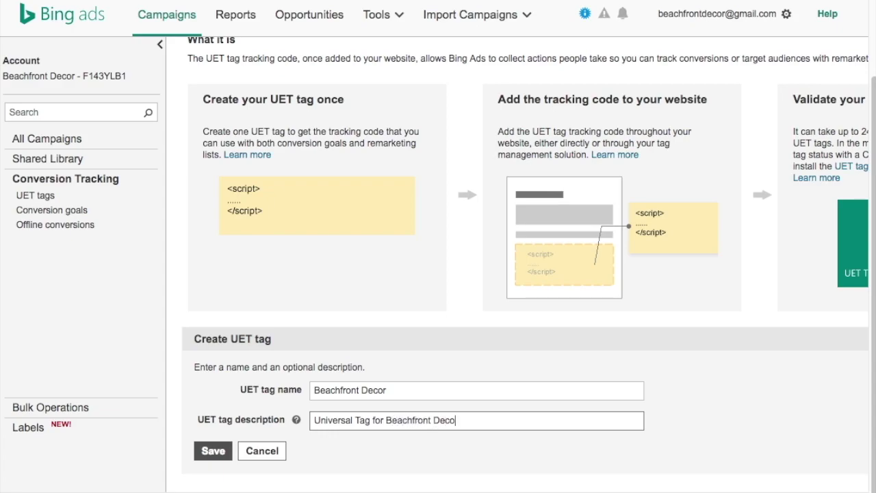
left_click(210, 450)
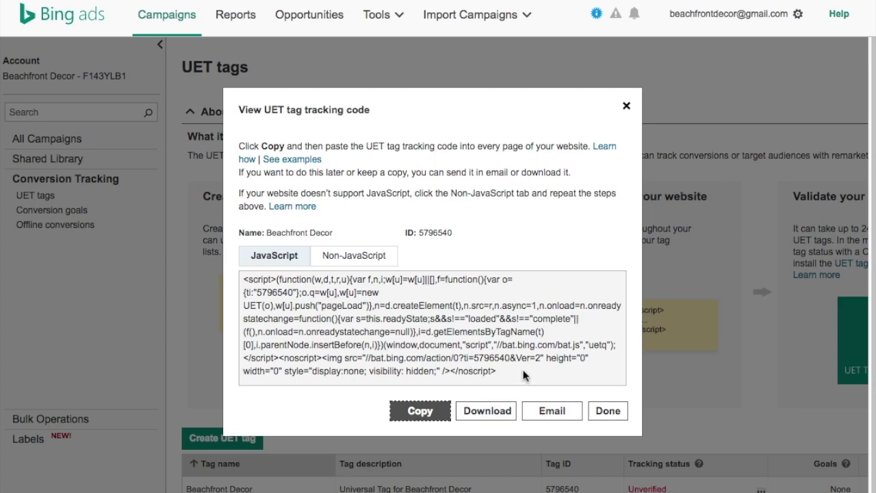
left_click(606, 412)
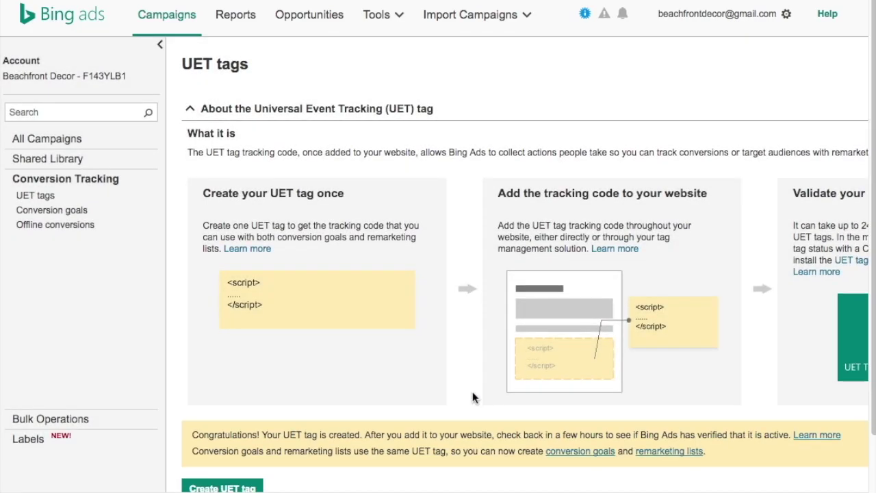
scroll(470, 383, "down", 3)
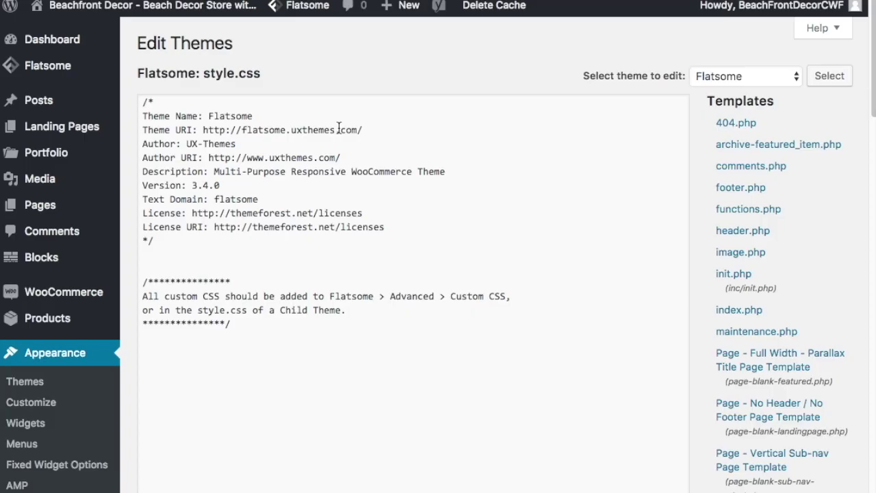
Switch to the WordPress theme editor and insert the UET tracking code in Flatsome's footer.php between the wp_footer call and the closing body tag.
scroll(340, 157, "down", 1)
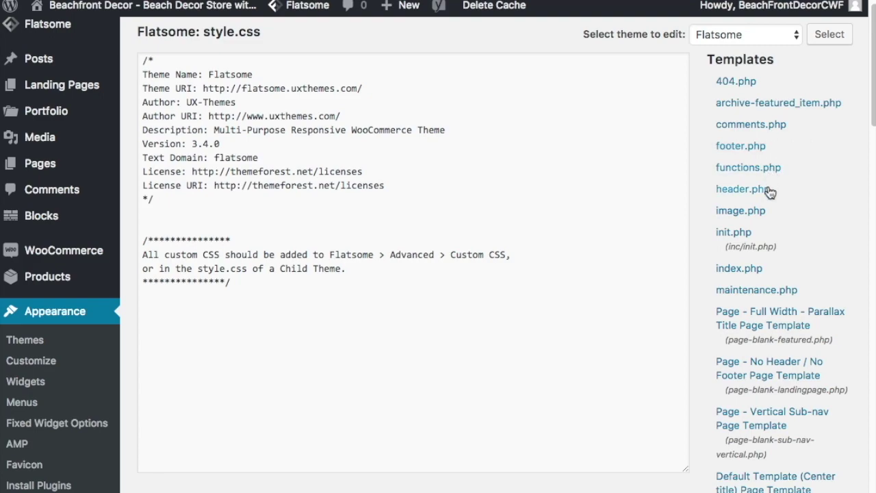
left_click(742, 146)
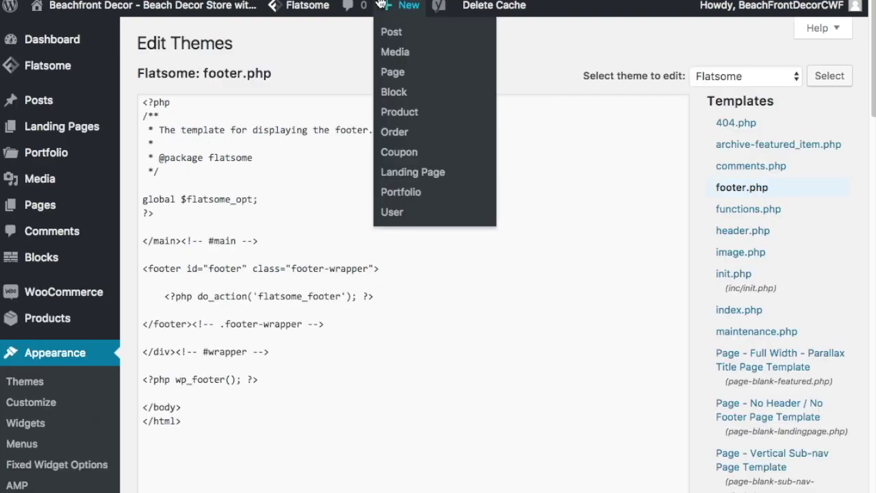
left_click(276, 383)
key("Return")
key("Return")
type("<script>(function(w,d,t,r,u){var f,n,i;w[u]=w[u]||[],f=function(){var o={ti:\"5796540\"};o.q=w[u],w[u]=new UET(o),w[u].push(\"pageLoad\")},n=d.createElement(t),n.src=r,n.async=1,n.onload=n.onreadystatechange=function(){var s=this.readyState;s&&s!==\"loaded\"&&s!==\"complete\"||(f(),n.onload=n.onreadystatechange=null)},i=d.getElementsByTagName(t)[0],i.parentNode.insertBefore(n,i)})(window,document,\"script\",\"//bat.bing.com/bat.js\",\"uetq\");</script><noscript><img src=\"//bat.bing.com/action/0?ti=5796540&Ver=2\" height=\"0\" width=\"0\" style=\"display:none; visibility: hidden;\" /></noscript>")
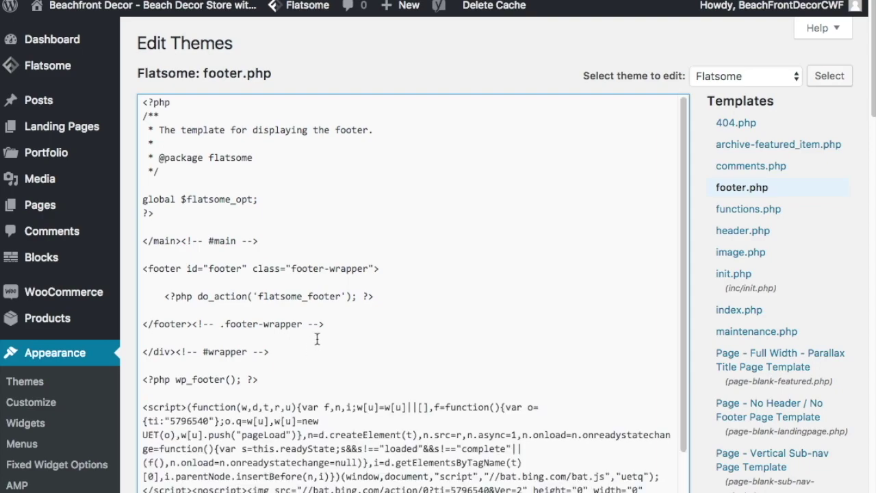
Check the inserted tracking script and save the changes to footer.php.
scroll(328, 346, "down", 1)
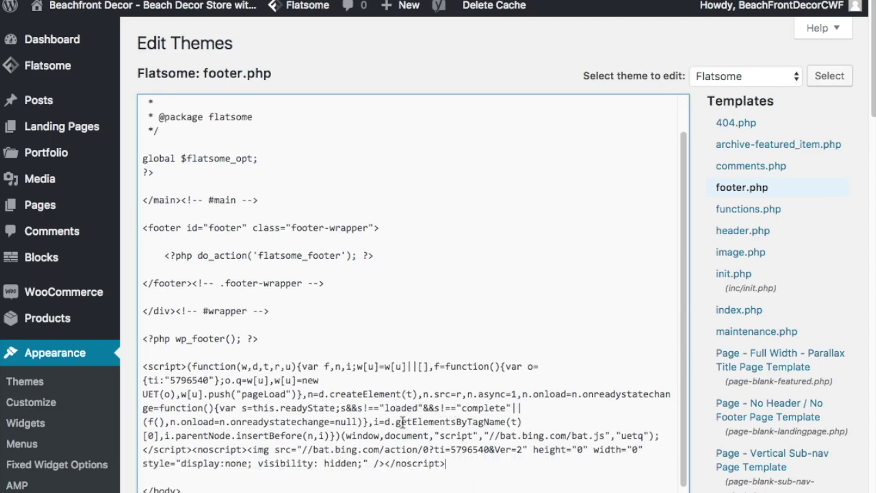
scroll(411, 427, "down", 1)
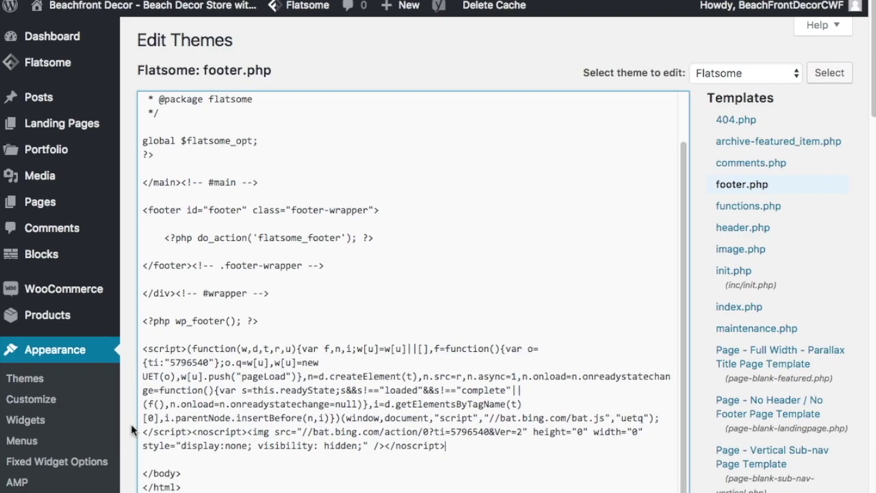
scroll(144, 421, "down", 5)
left_click(168, 270)
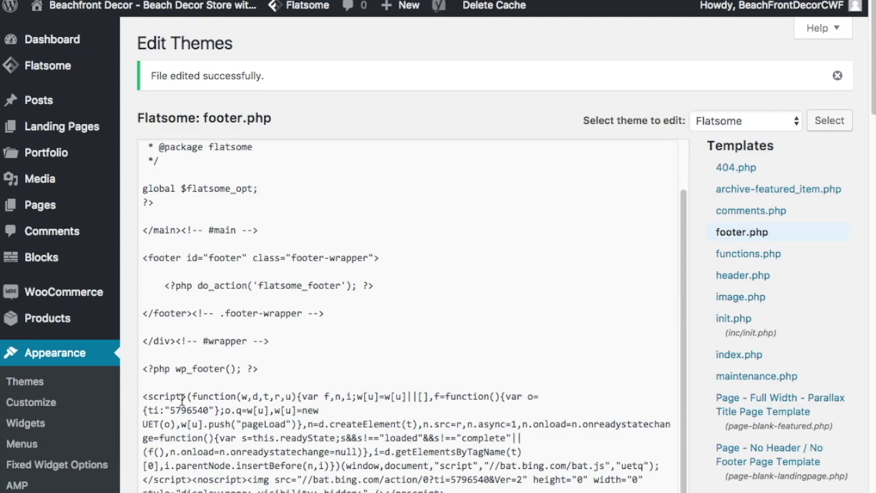
scroll(233, 395, "down", 1)
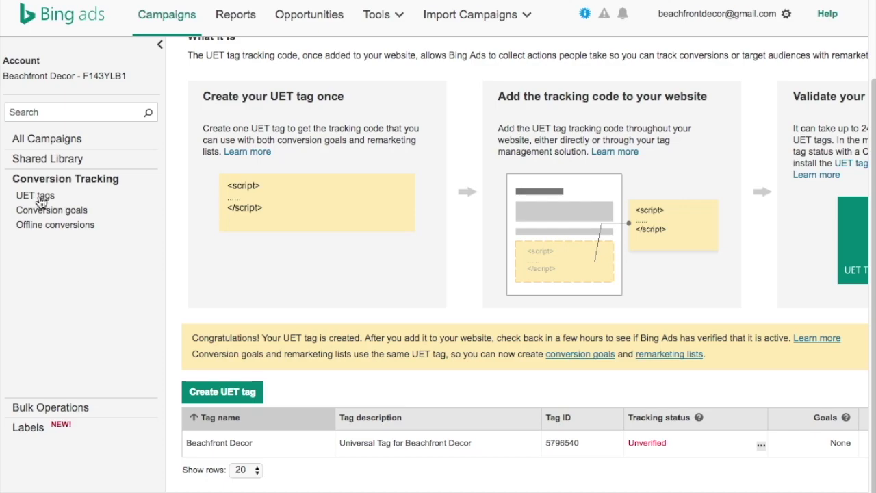
Create a conversion goal named "Giveaway Thank You" with the Destination URL type and continue to its details.
left_click(54, 213)
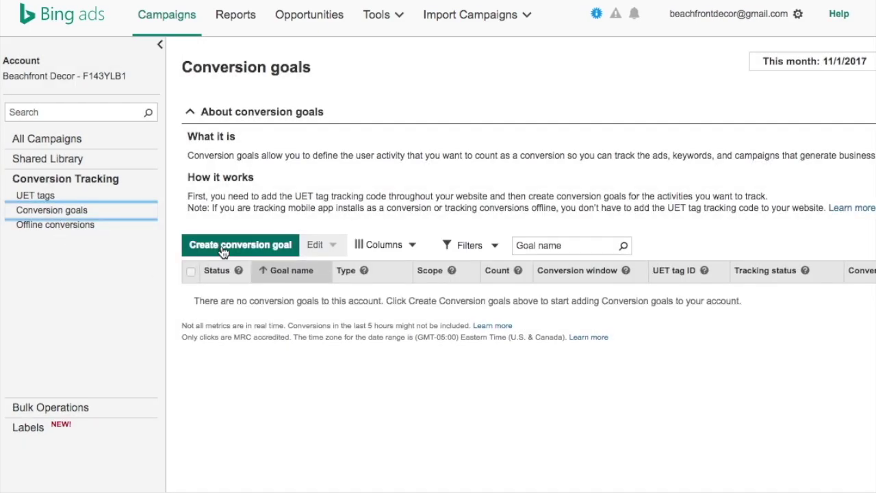
left_click(223, 247)
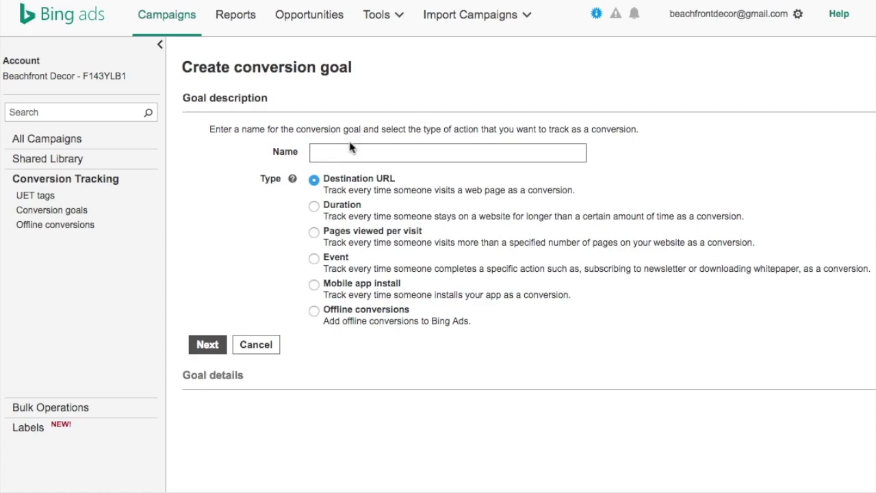
left_click(363, 144)
type("Ca")
key("BackSpace")
key("BackSpace")
type("Add To C")
left_click_drag(381, 146, 309, 154)
type("Giveaway Thank You")
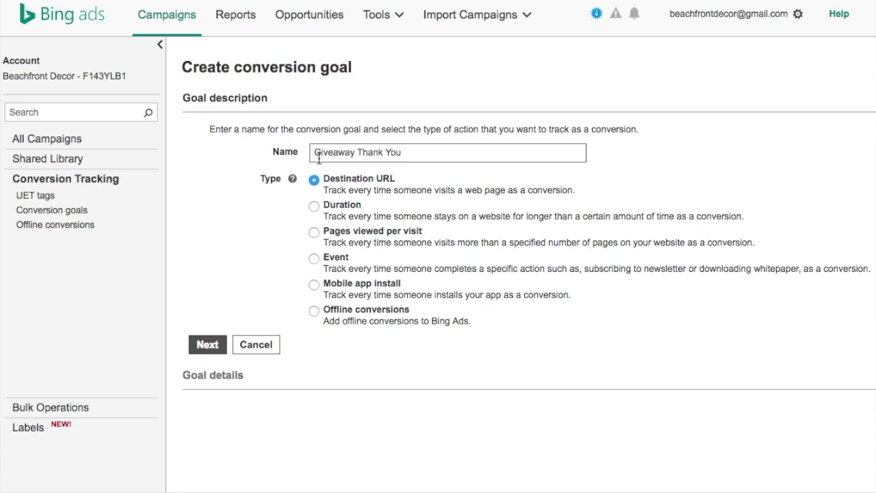
left_click(214, 344)
left_click(521, 173)
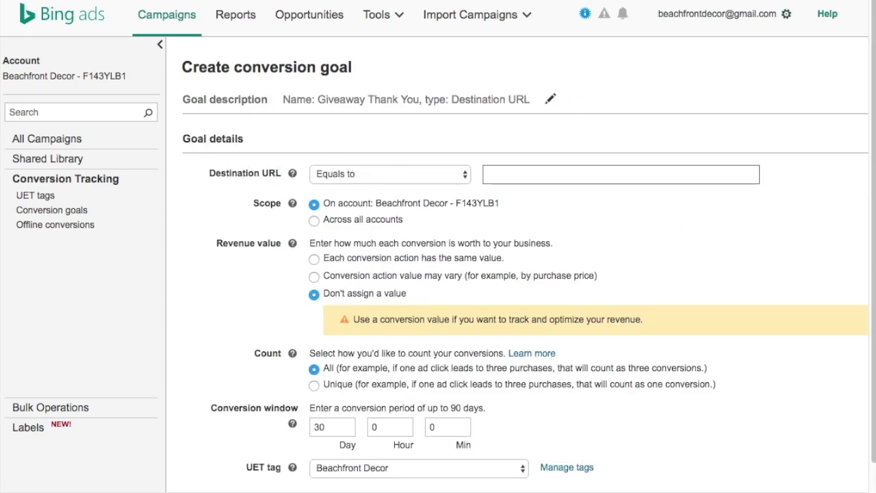
type("http://www.b")
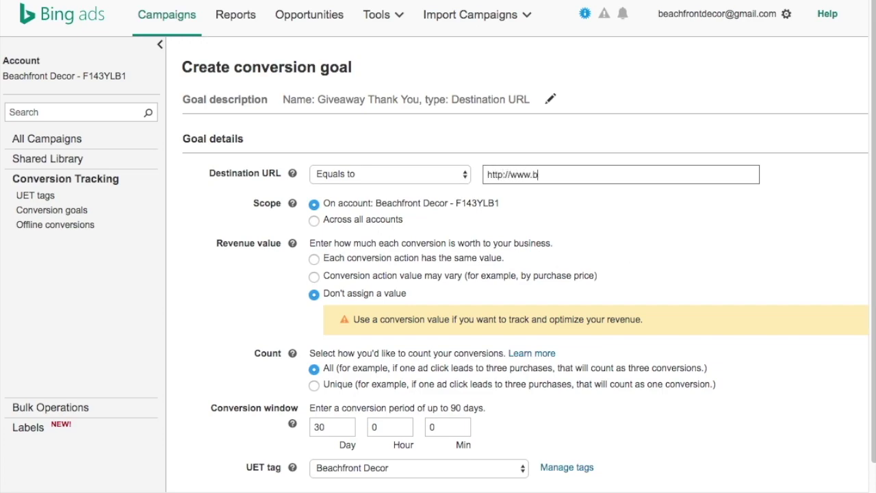
type("eachfrontdecor.co")
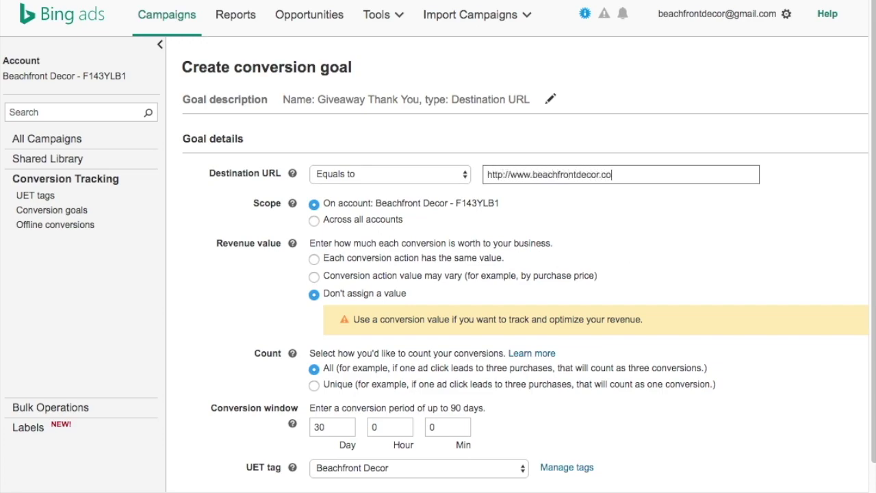
type("m/giveaway")
key("BackSpace")
key("BackSpace")
key("BackSpace")
type("thank-")
left_click_drag(620, 175, 488, 175)
left_click(184, 234)
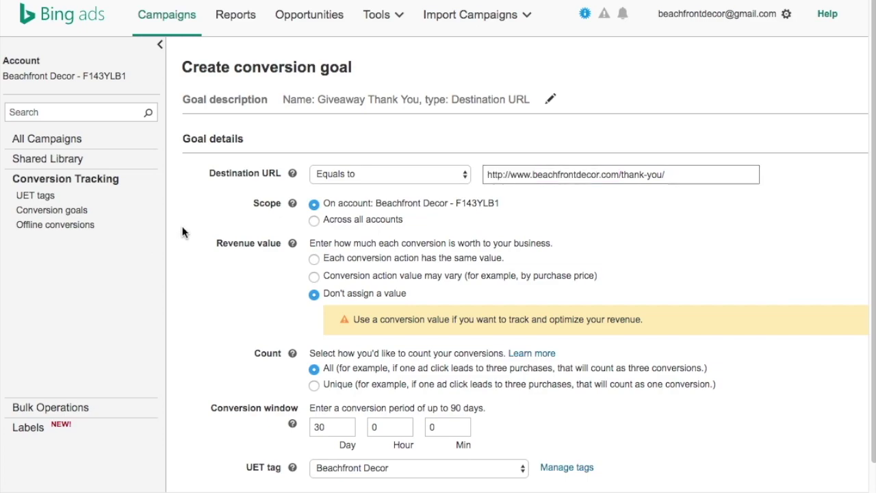
Set the goal to count Unique conversions and save it.
scroll(178, 226, "down", 1)
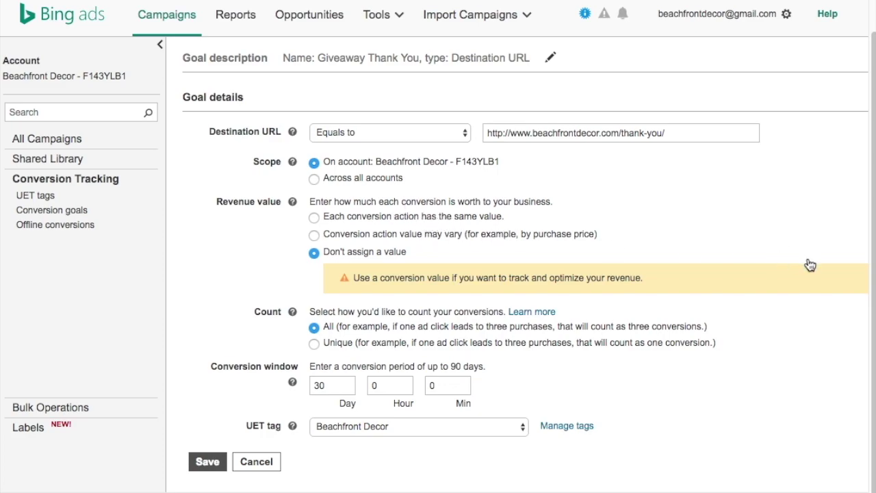
scroll(814, 265, "down", 1)
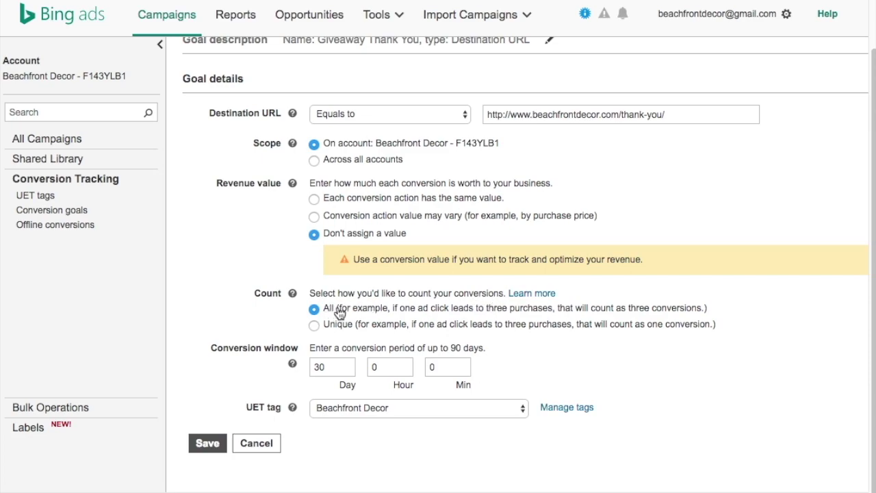
left_click(319, 327)
left_click(207, 445)
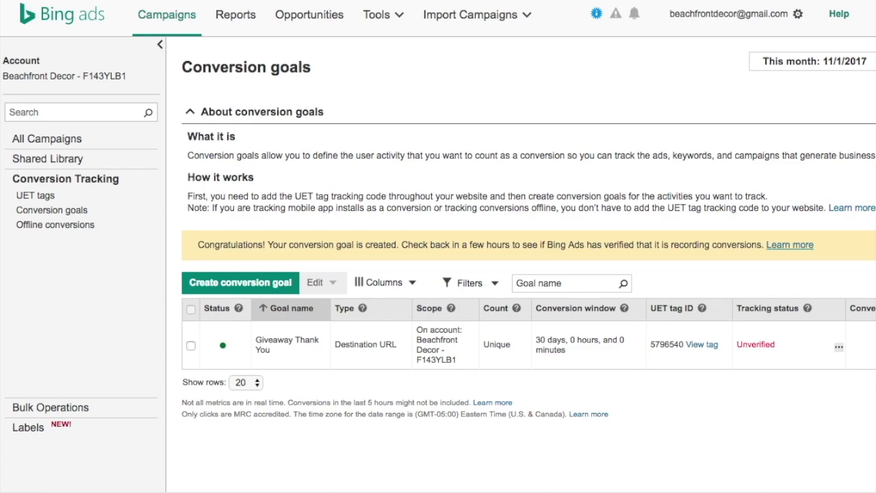
Go to the All Campaigns overview and start creating a campaign.
left_click(82, 143)
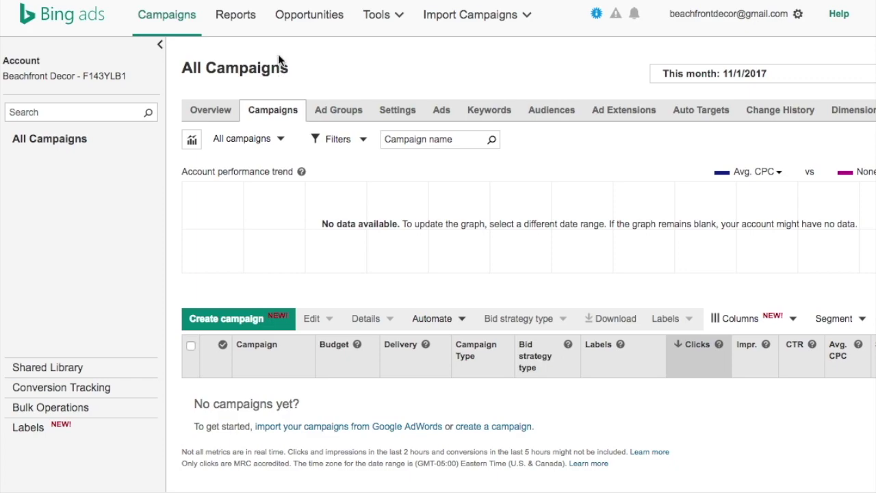
left_click(236, 319)
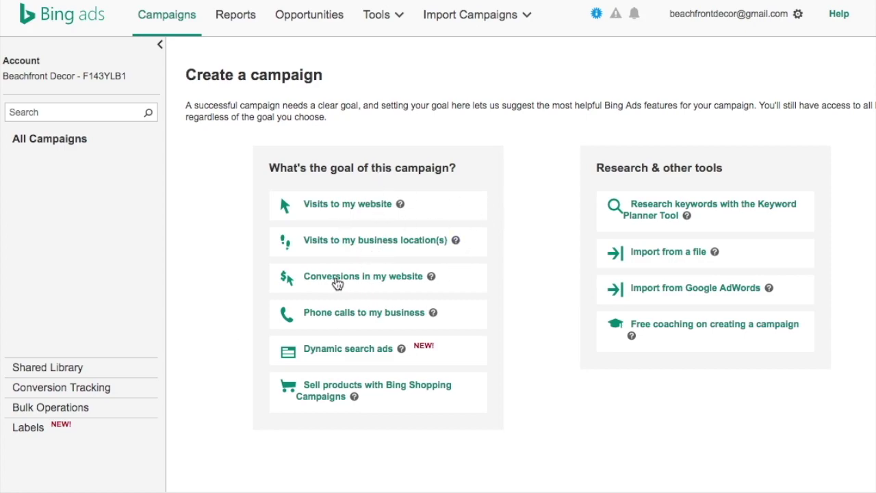
left_click(375, 286)
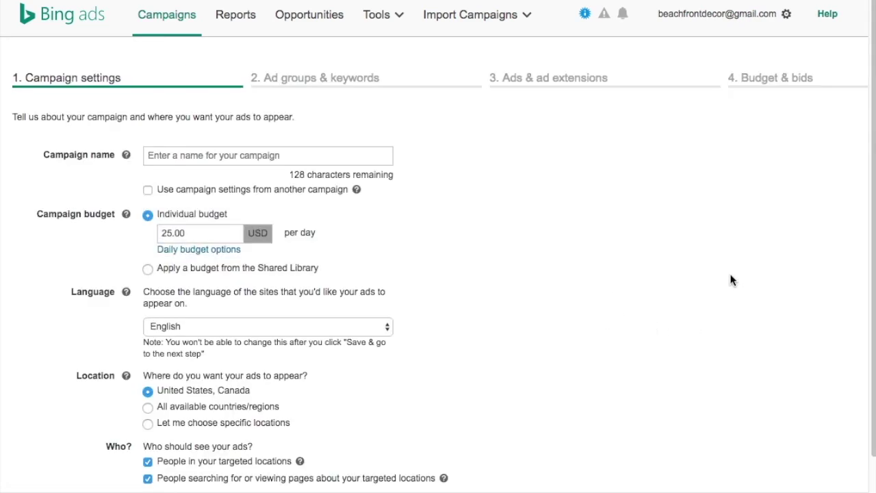
scroll(674, 362, "down", 2)
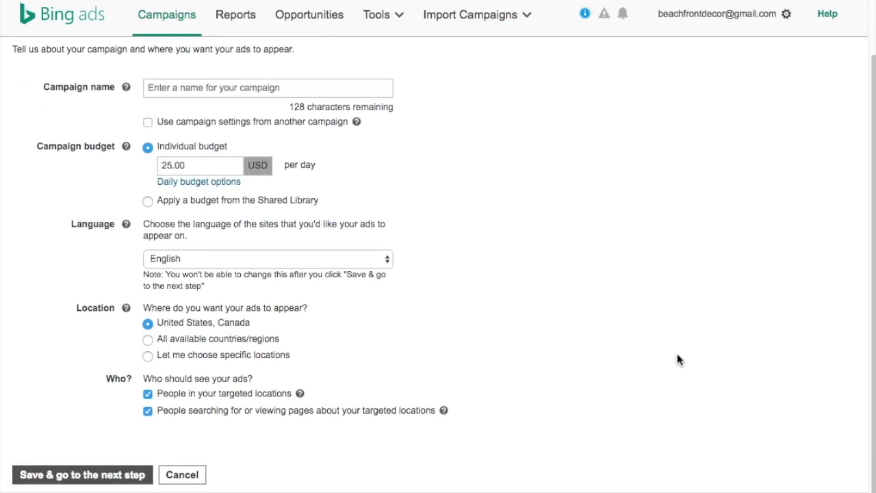
scroll(762, 318, "up", 2)
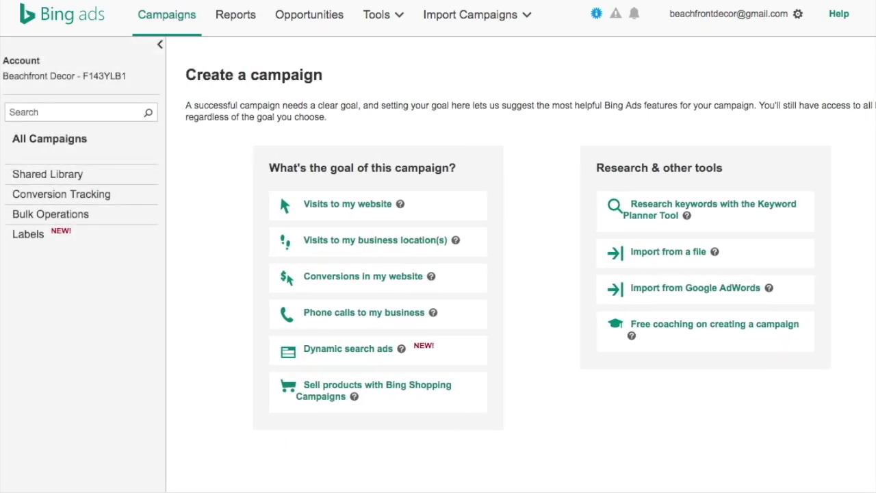
Choose "Visits to my website" as the campaign goal and name the campaign "Beach Bedding".
left_click(343, 205)
left_click(291, 159)
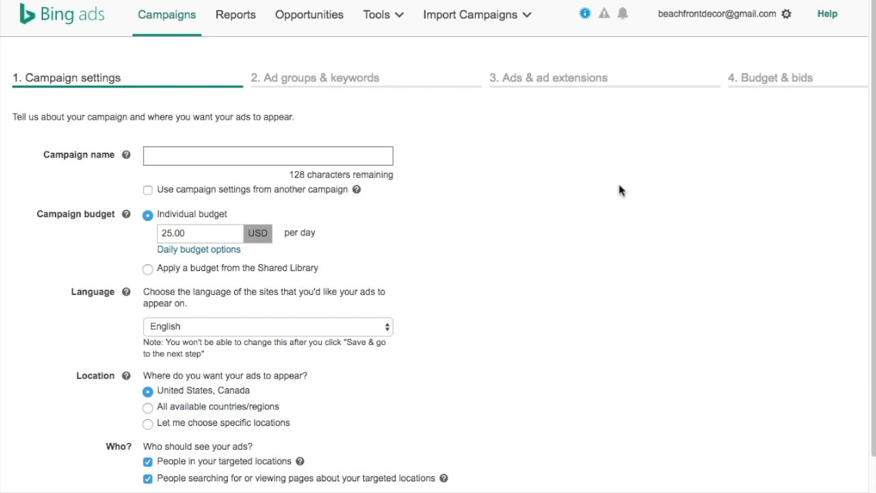
type("ach Bedding")
Target the United States as the specific location, show ads only to people in the targeted locations, and save the campaign settings.
scroll(616, 239, "down", 1)
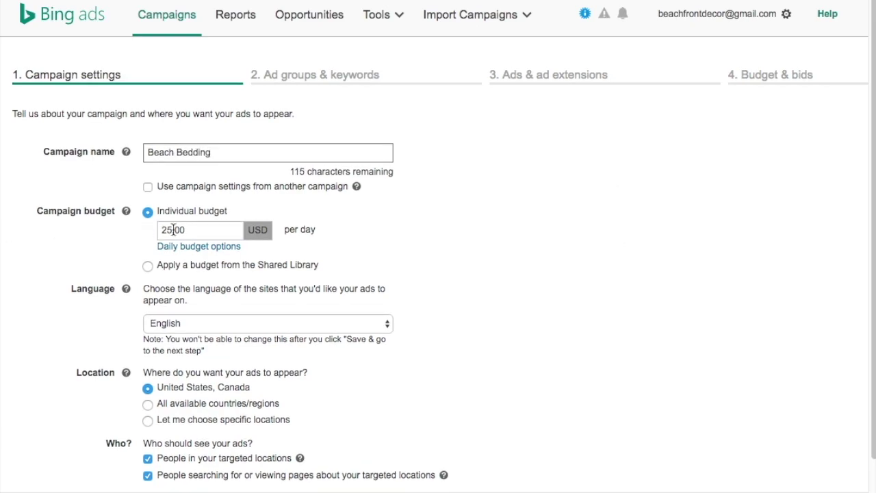
scroll(446, 277, "down", 3)
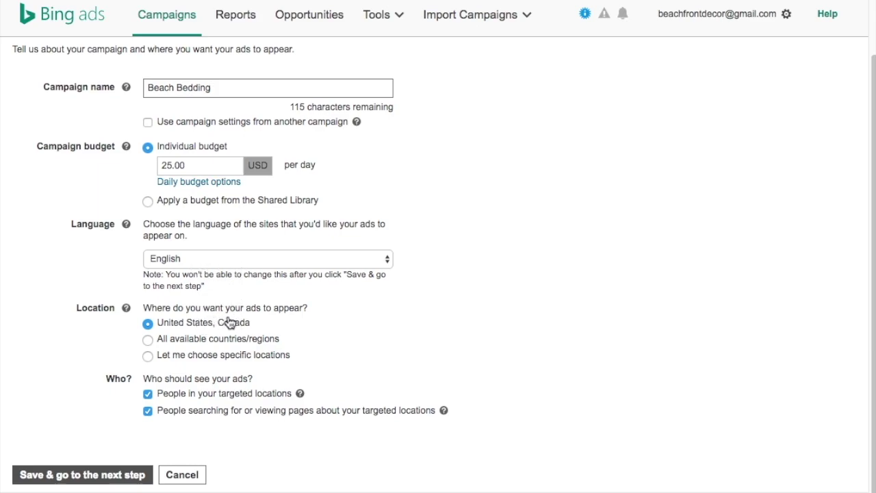
left_click(148, 355)
left_click(172, 381)
type("united states")
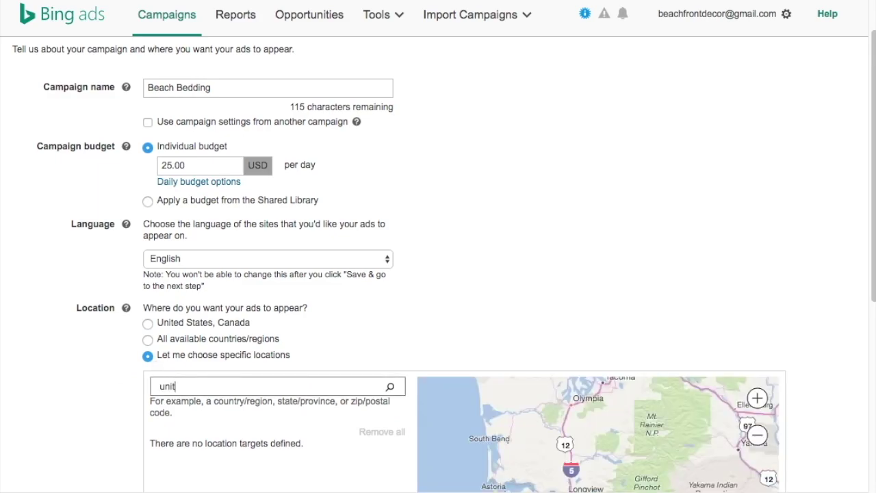
scroll(449, 310, "down", 5)
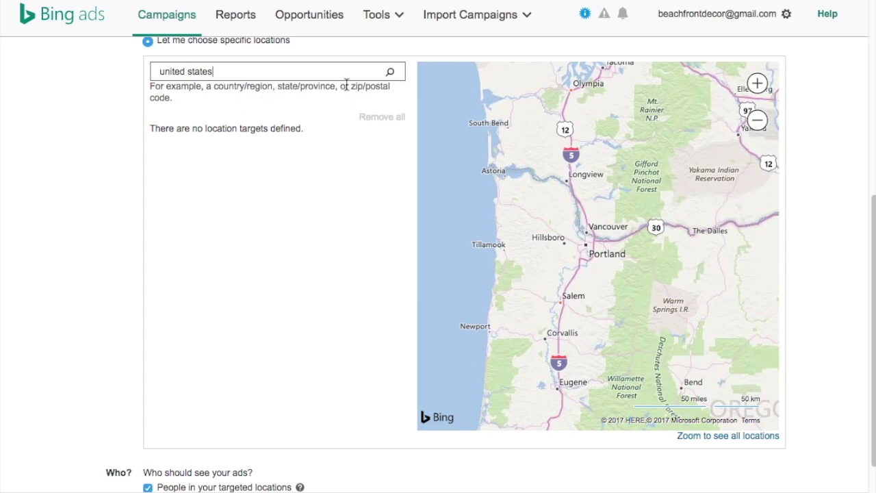
left_click(389, 73)
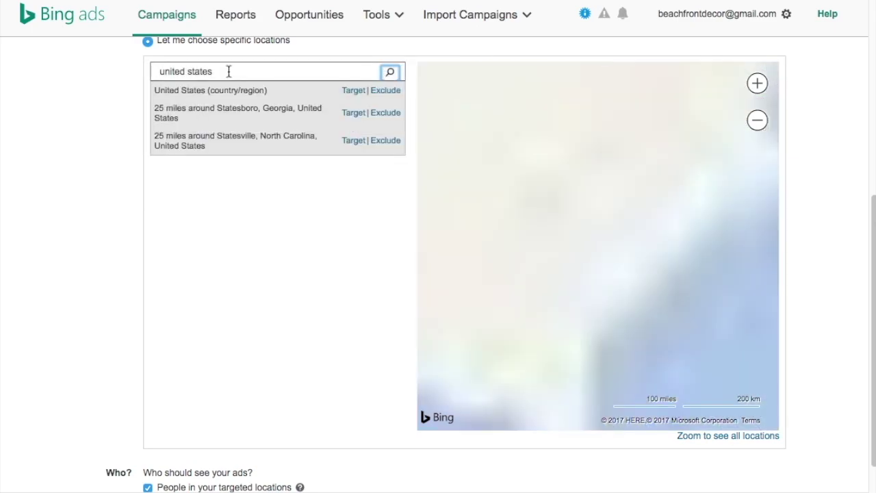
left_click(352, 90)
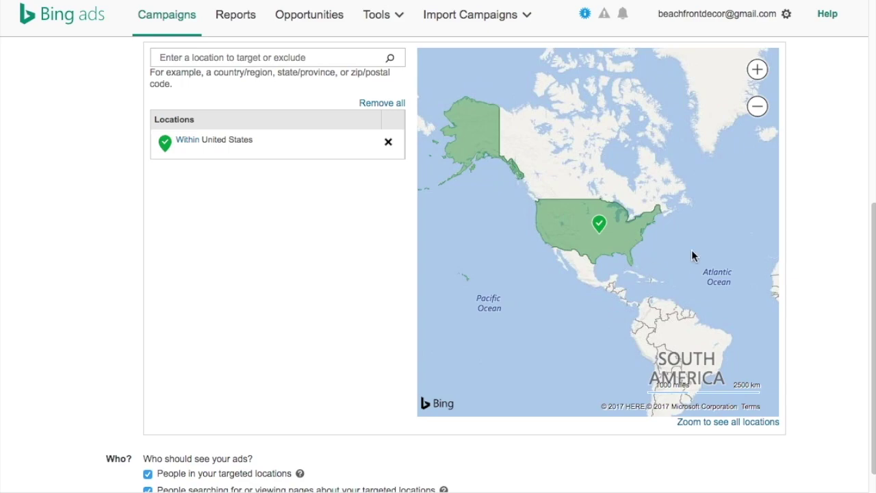
scroll(84, 223, "down", 2)
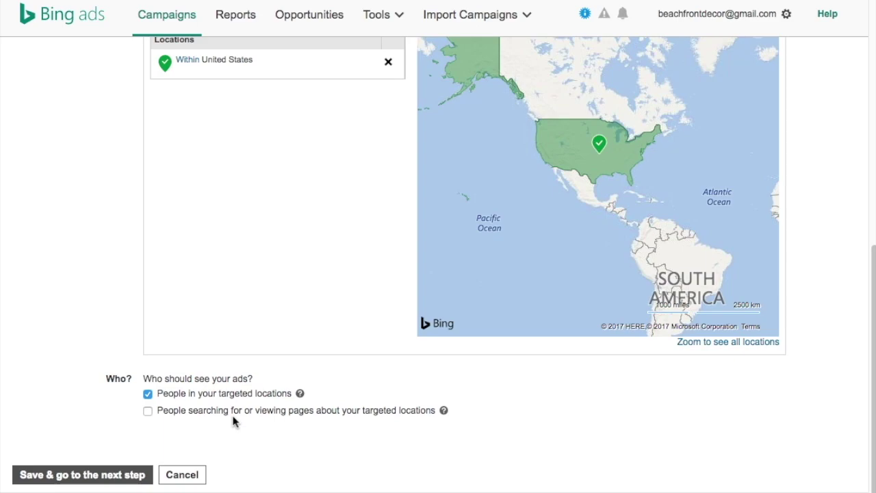
left_click(58, 479)
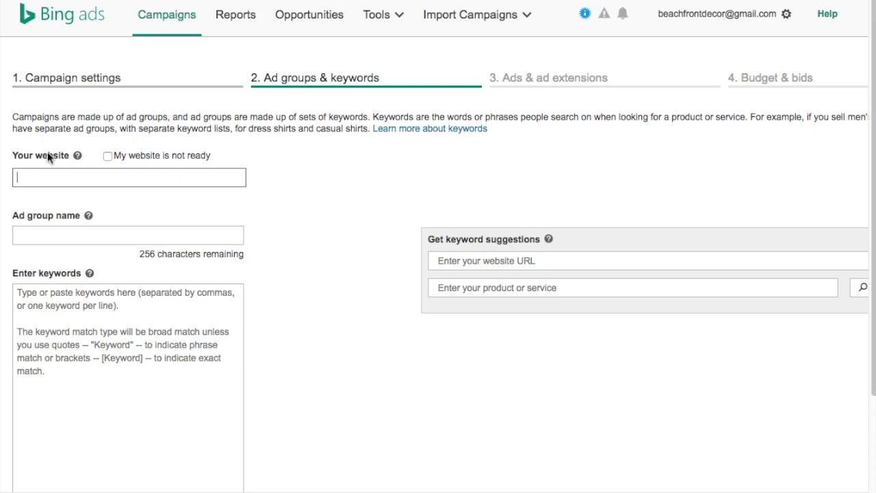
type(".beachfrontdecor.com")
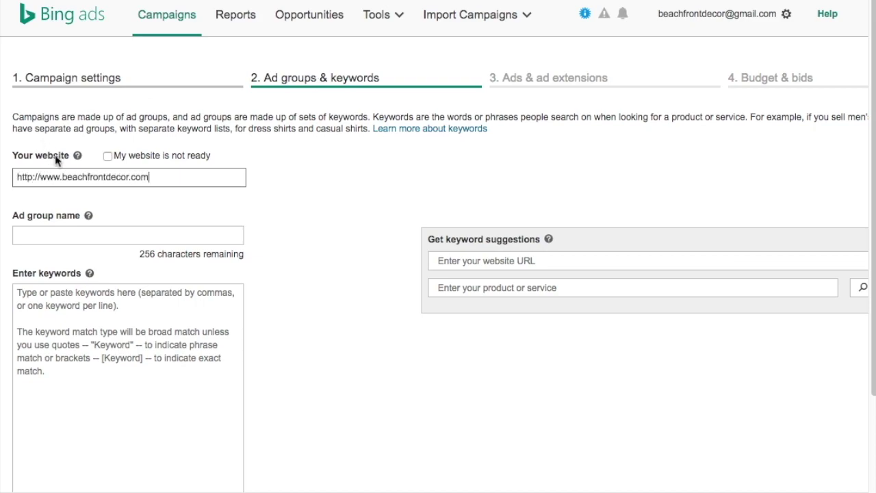
left_click(363, 345)
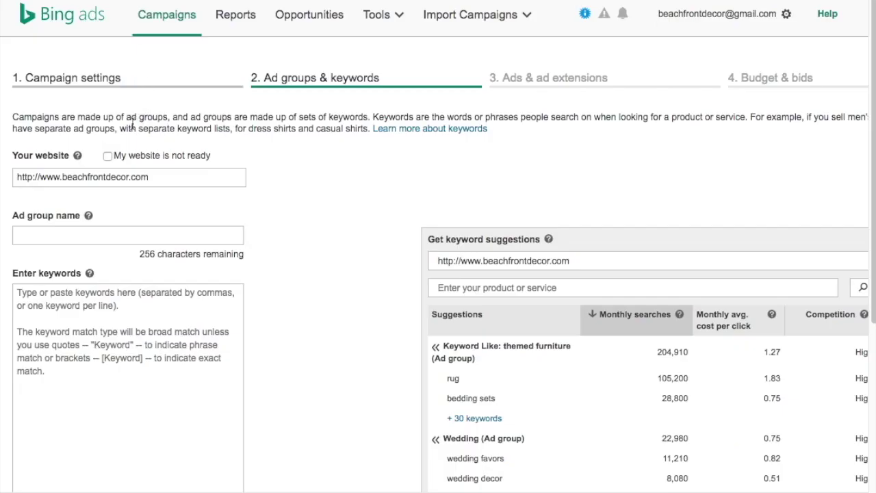
left_click(101, 177)
key("ctrl+a")
type("http://beachfrontdecor.com/tommy-bahama-bedding-sets/")
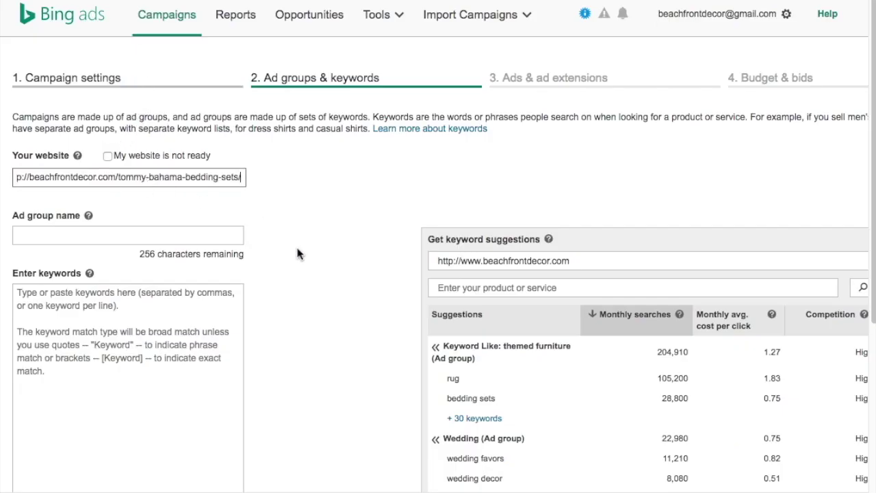
left_click(297, 254)
Look over the keyword suggestions for the bedding page and name the ad group "Tommy Bahama Bedding".
scroll(379, 393, "down", 1)
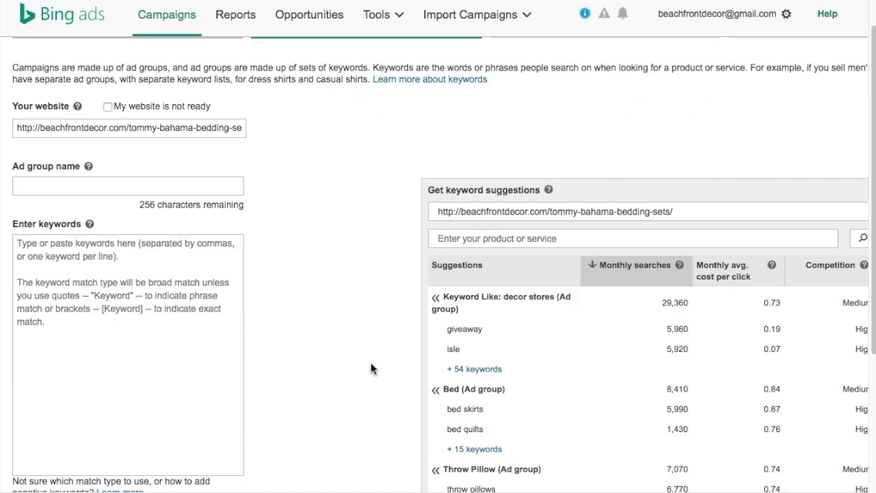
scroll(370, 369, "down", 5)
scroll(360, 363, "up", 3)
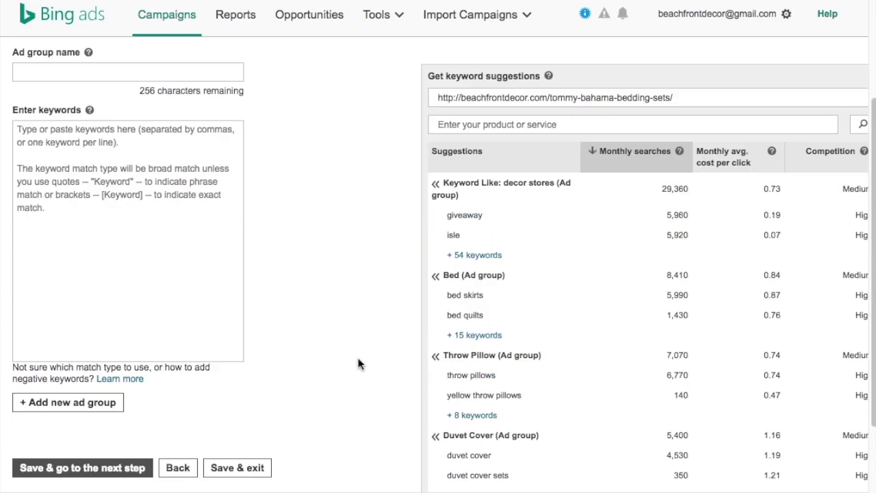
scroll(307, 276, "up", 3)
left_click(55, 234)
type("Tommy Bahama Bedding")
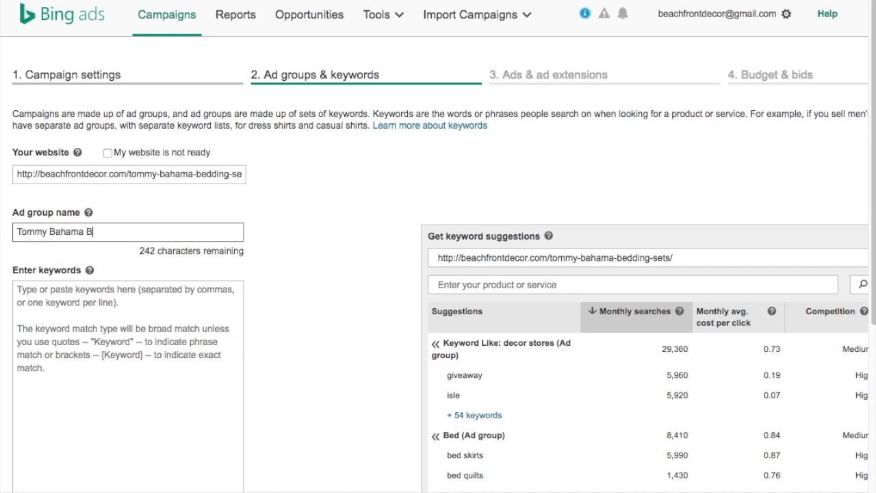
key("Tab")
key("Tab")
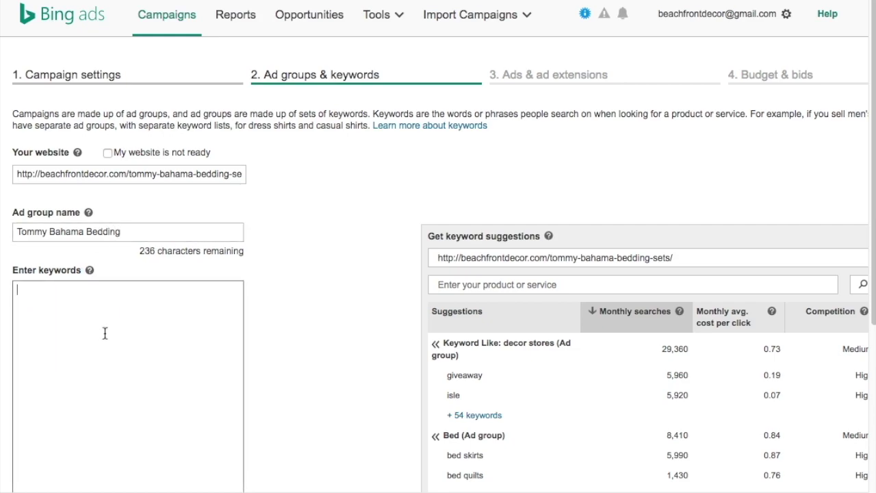
Enter the keywords +tommy +bahama +bedding, [tommy bahama bedding] and "tommy bahama bedding", plus the phrase tommy bahama quilt bedding after a blank line.
scroll(241, 306, "down", 2)
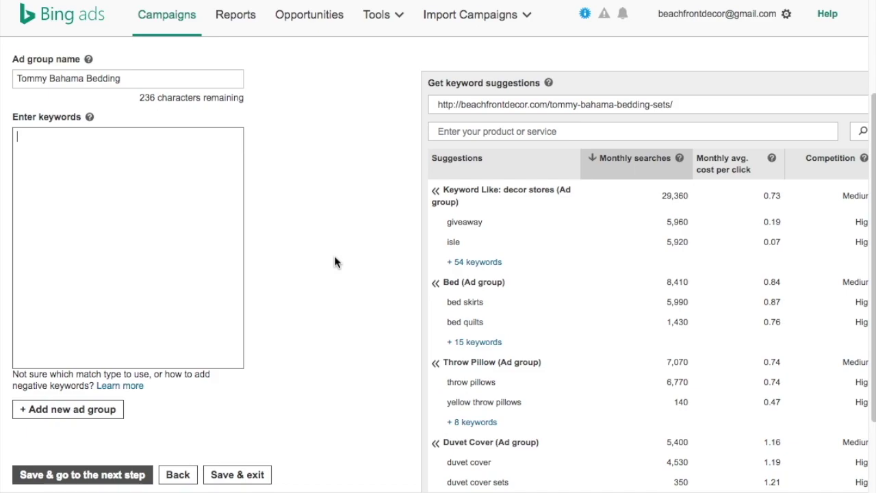
type("+tommy bahama")
key("Return")
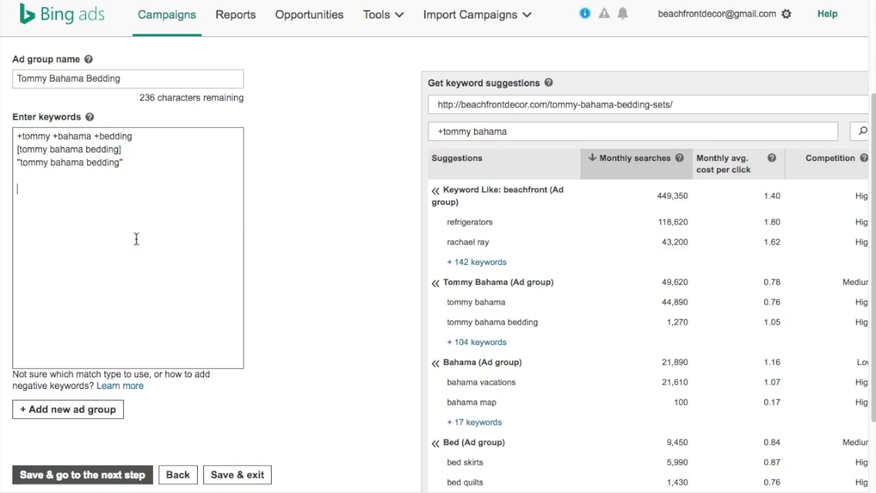
type("tommy bahama")
type("quilt bedding")
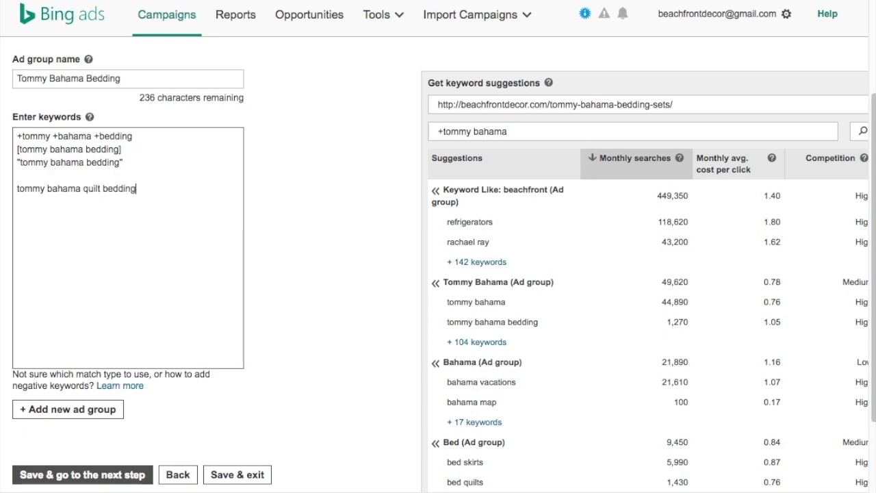
Compare the phrase tommy bahama quilt bedding with the modified broad, exact and phrase match keywords, highlighting the lines being compared.
left_click_drag(17, 136, 134, 136)
left_click_drag(136, 189, 30, 197)
left_click(63, 187)
mouse_move(17, 149)
left_mouse_down()
mouse_move(122, 149)
mouse_move(125, 162)
mouse_move(17, 162)
left_mouse_up()
left_click(77, 190)
left_click_drag(102, 149, 122, 149)
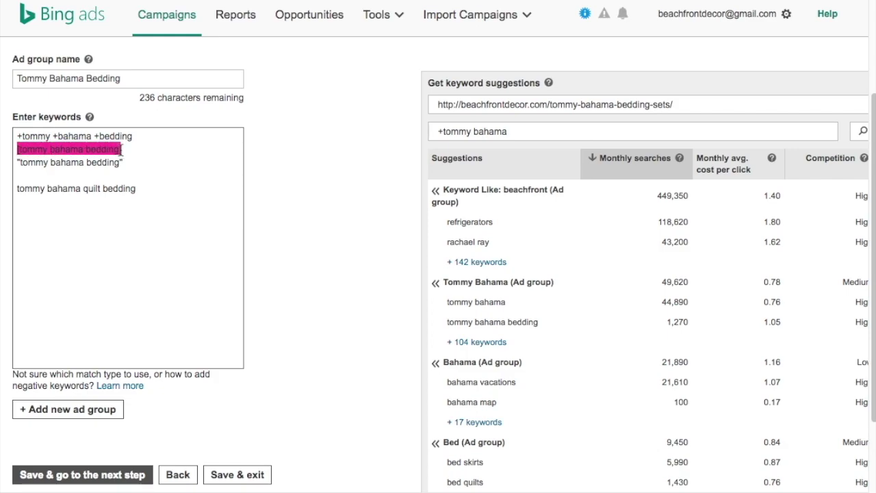
Replace the sample phrase with tommy bahama bedding sets and compare it with the phrase match, modified broad and exact match keywords.
left_click_drag(144, 190, 16, 189)
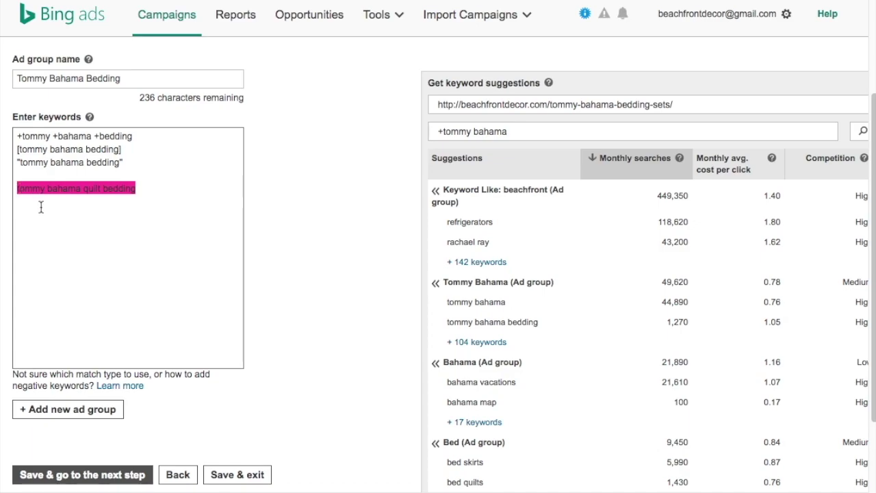
type("ti")
key("BackSpace")
type("ommy ba")
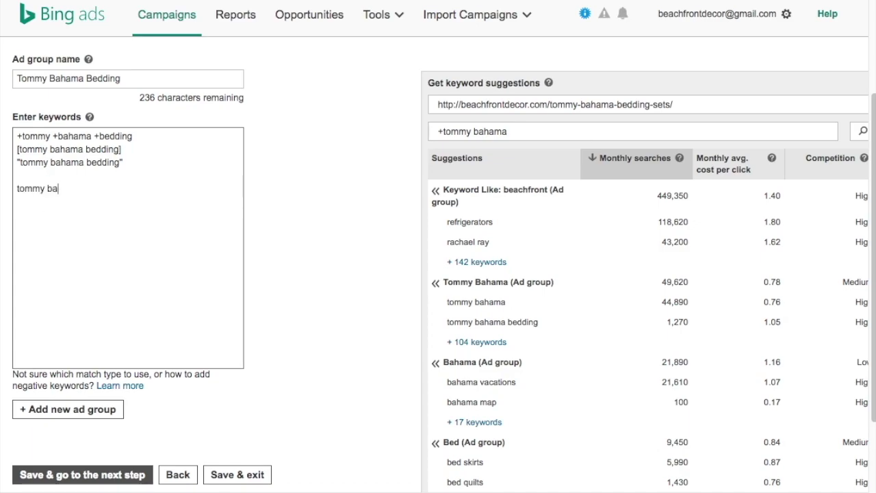
type("hama bedding sets")
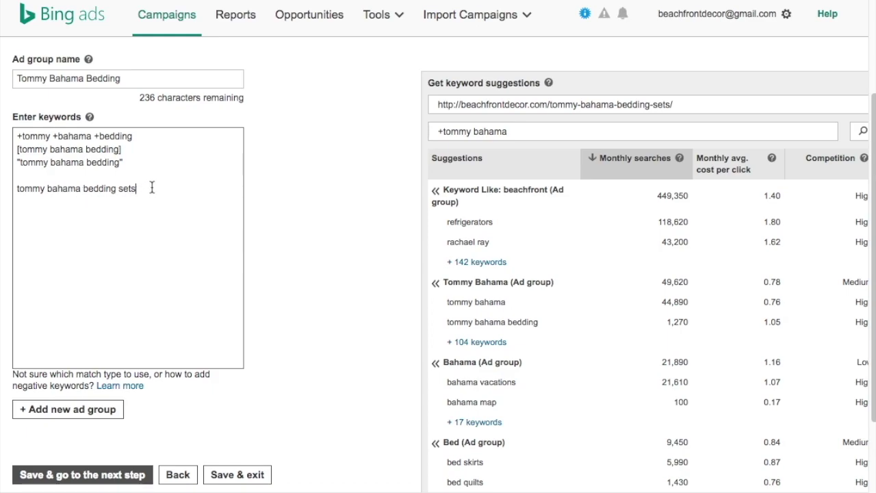
left_click_drag(151, 188, 14, 188)
left_click_drag(126, 163, 12, 169)
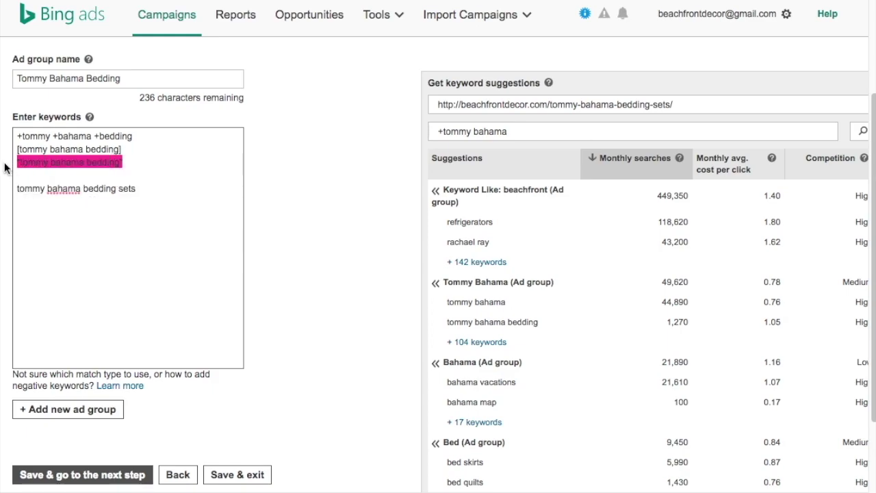
left_click_drag(134, 137, 14, 137)
left_click(50, 149)
Insert the plain broad match keyword tommy bahama bedding above +tommy +bahama +bedding and highlight it.
left_click(17, 136)
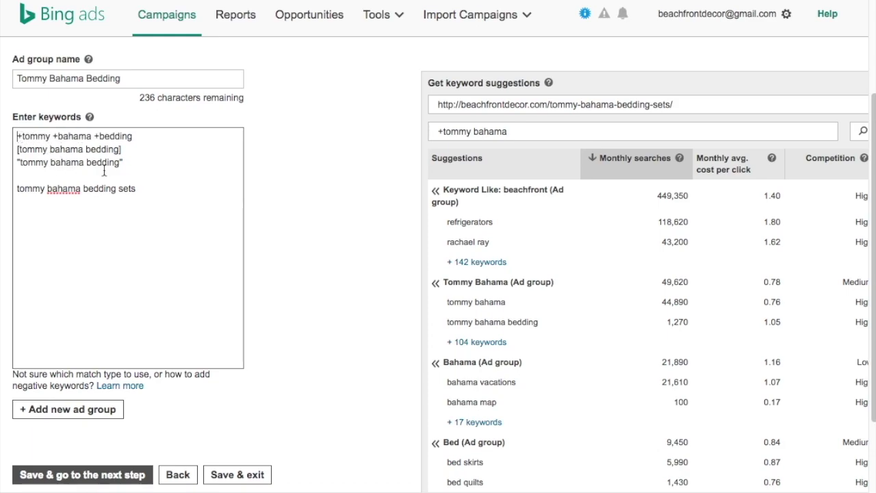
key("Return")
type("tommy bahama bedding")
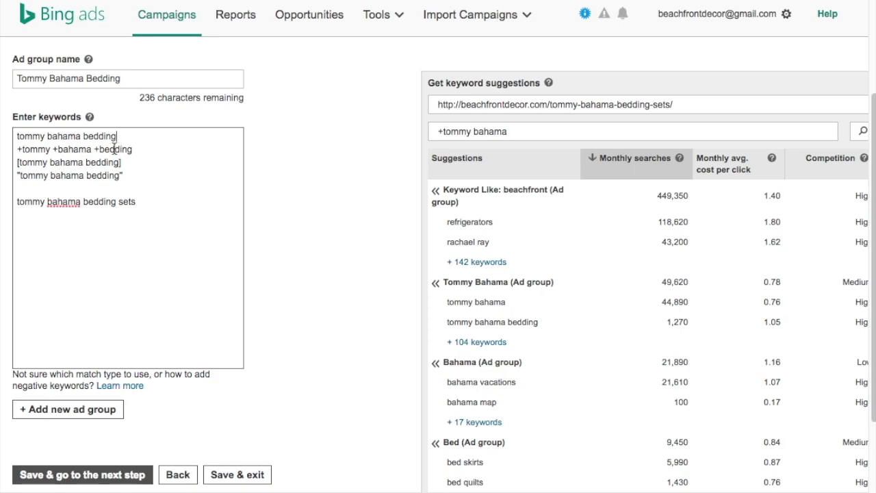
left_click_drag(16, 135, 118, 135)
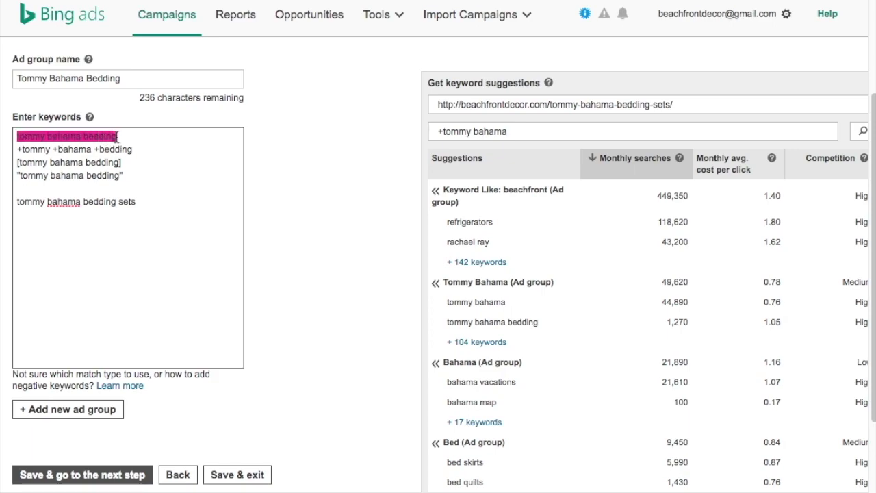
left_click(110, 167)
Replace the sample phrase with nice quilts and with bedding sets, comparing it with the plain broad match keyword.
left_click_drag(136, 201, 17, 201)
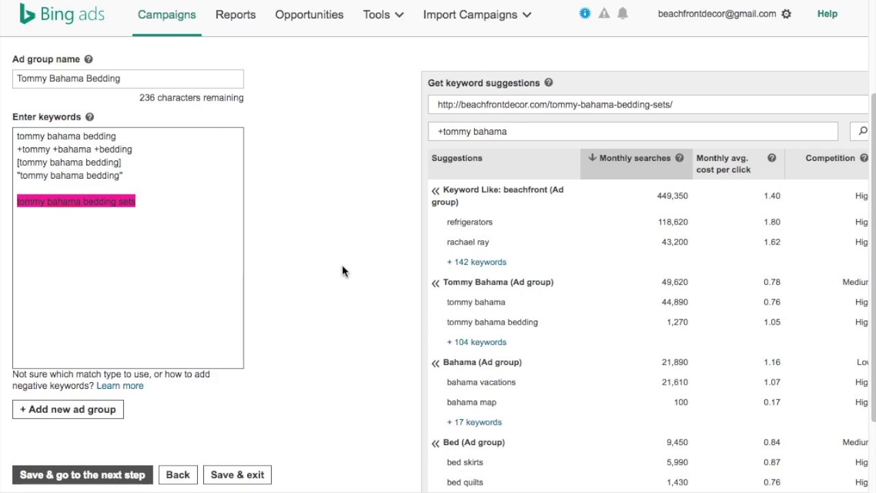
type("nice quilts")
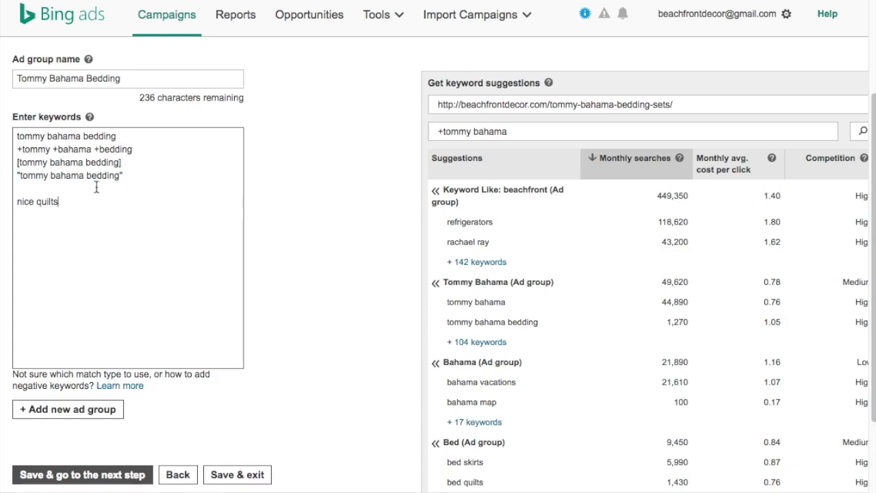
triple_click(52, 199)
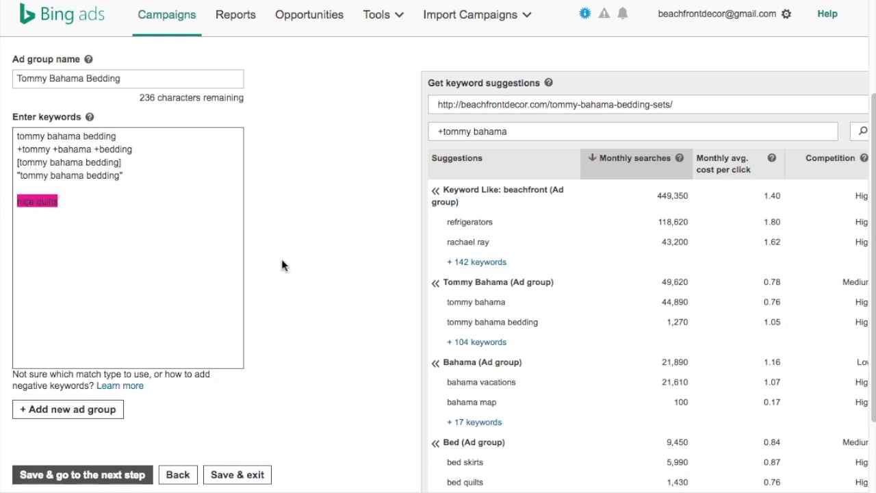
type("bedding sets")
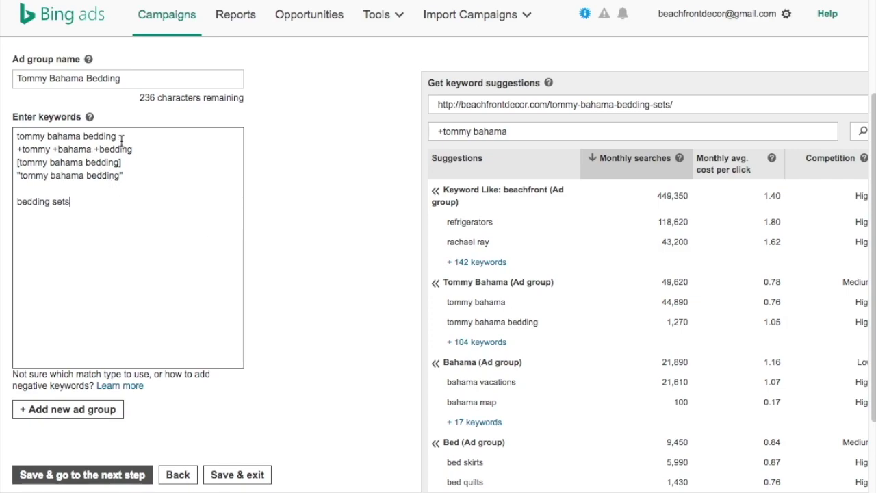
left_click_drag(121, 137, 14, 134)
left_click(28, 138)
Delete the bedding sets sample, the quoted phrase match keyword and the plain broad match keyword from the keyword list.
left_click_drag(121, 204, 13, 199)
key("BackSpace")
left_click_drag(117, 177, 17, 177)
key("BackSpace")
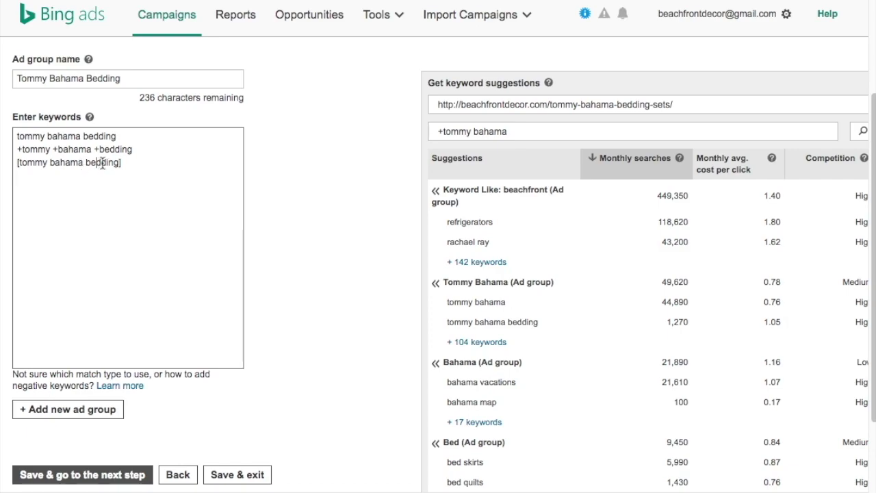
left_click_drag(118, 137, 15, 137)
key("BackSpace")
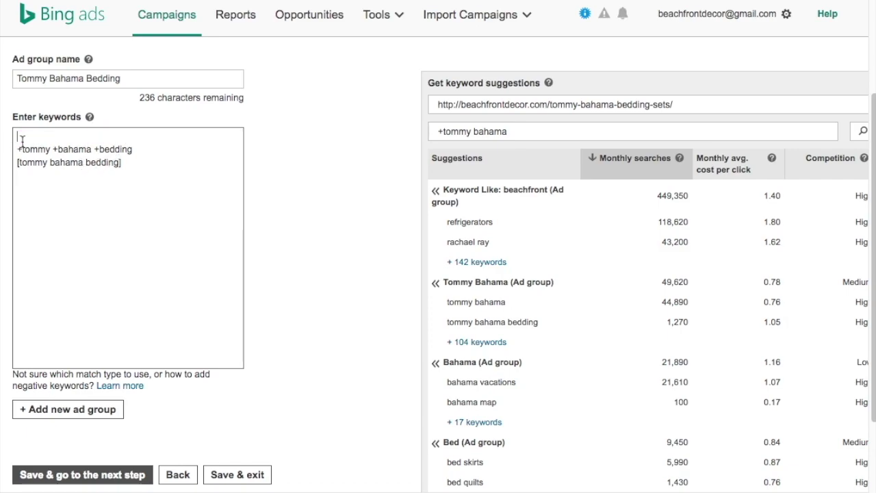
left_click(16, 149)
key("BackSpace")
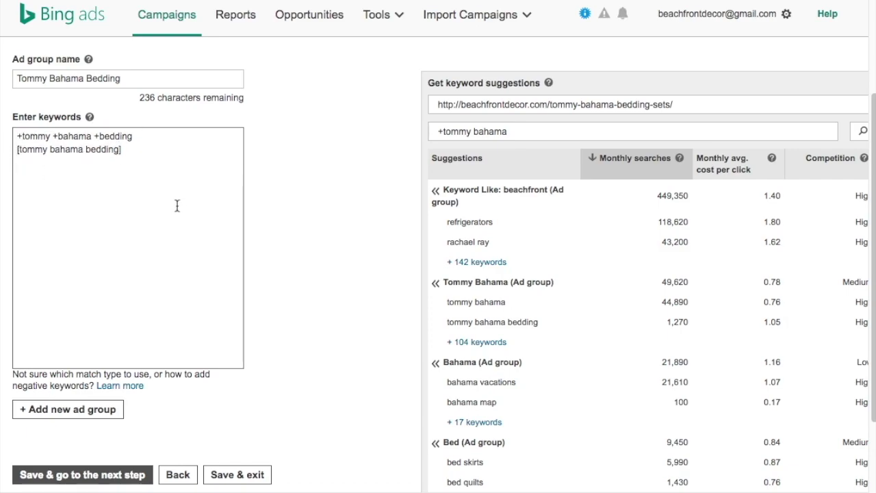
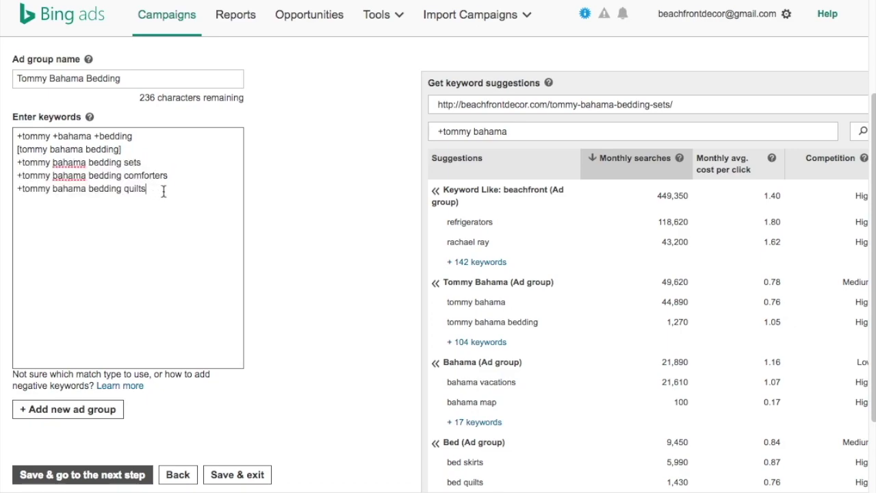
Enclose the second copies of the sets, comforters and quilts keywords in brackets, giving [tommy bahama bedding sets], [tommy bahama bedding comforters] and [tommy bahama bedding quilts].
type("]")
left_click(176, 227)
type("]")
left_click(174, 214)
type("]")
left_click(17, 215)
type("[")
left_click(17, 228)
type("[")
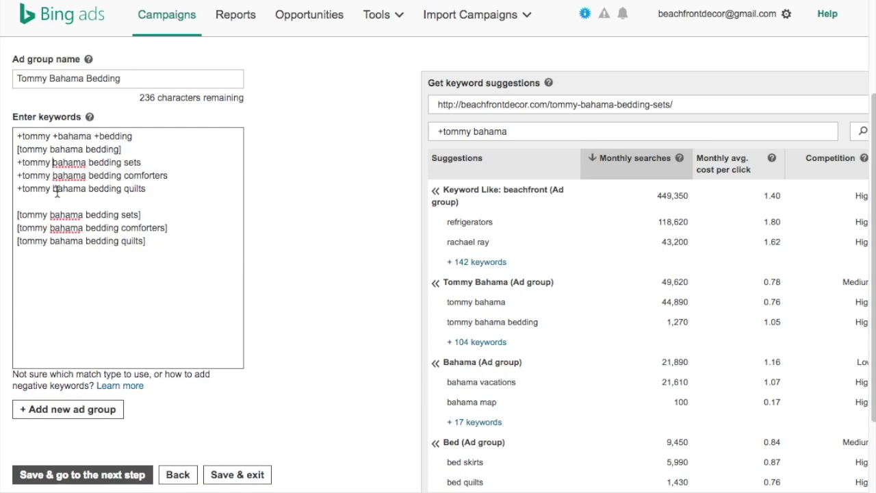
Prefix every word of the three unbracketed sets, comforters and quilts keywords with a plus sign and remove the blank line below them.
left_click(52, 162)
type("+")
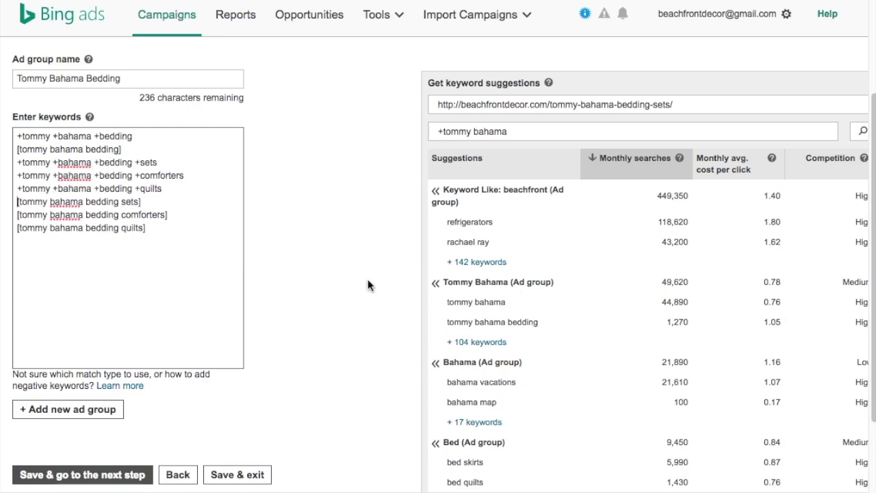
left_click(368, 286)
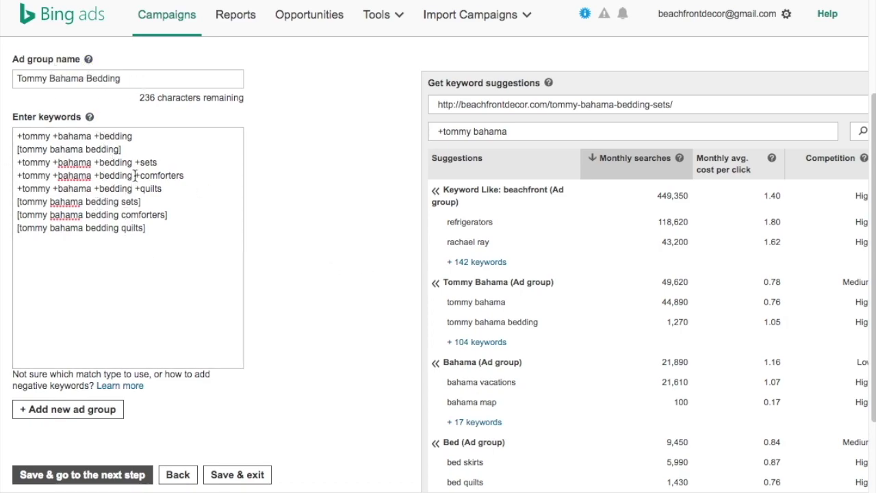
Review the finished Tommy Bahama Bedding keywords, highlighting the longer modified broad lines, the basic modified broad line and [tommy bahama bedding].
left_click_drag(164, 188, 2, 164)
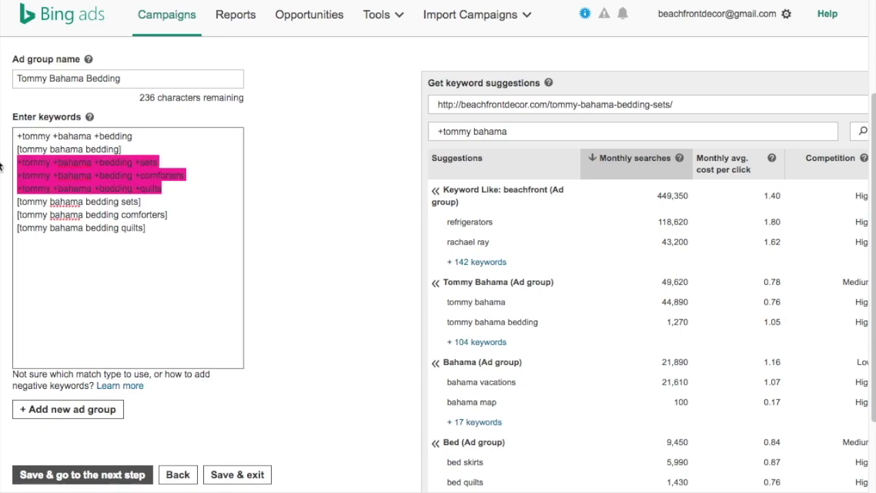
left_click_drag(132, 136, 9, 135)
left_click(93, 137)
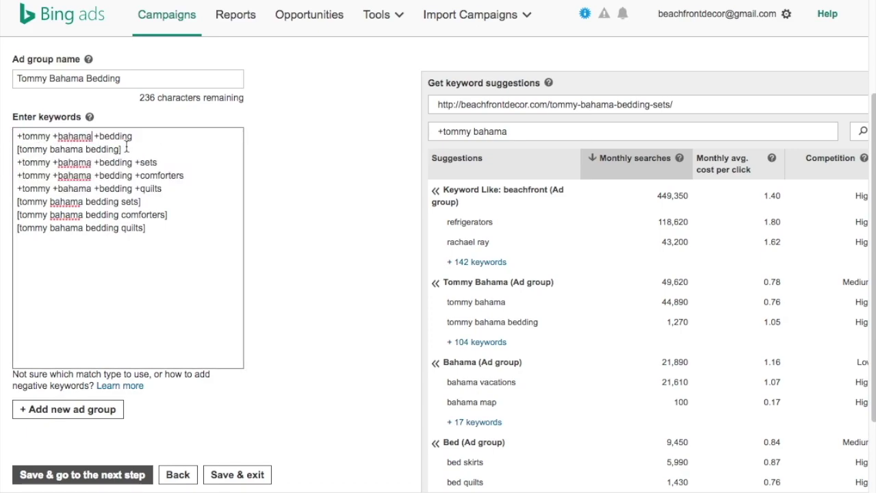
left_click_drag(128, 147, 17, 146)
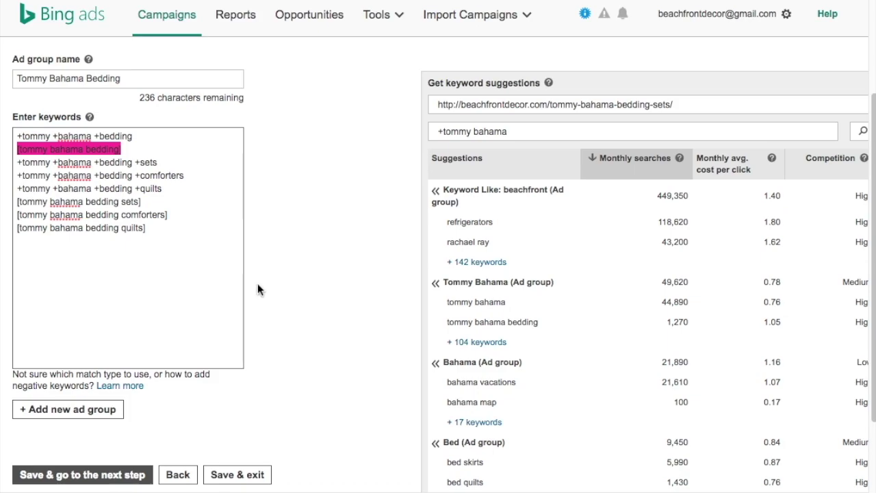
scroll(258, 287, "down", 1)
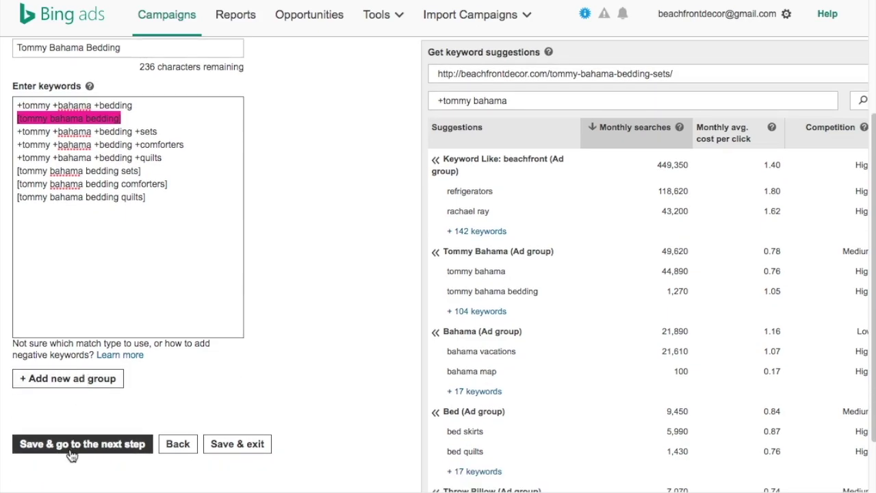
left_click(327, 345)
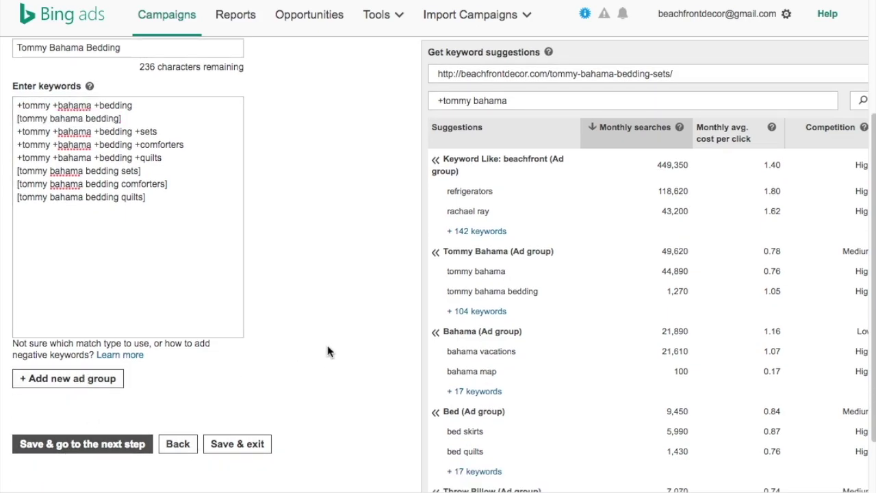
Add a second ad group named "Beach Bedding".
left_click(95, 380)
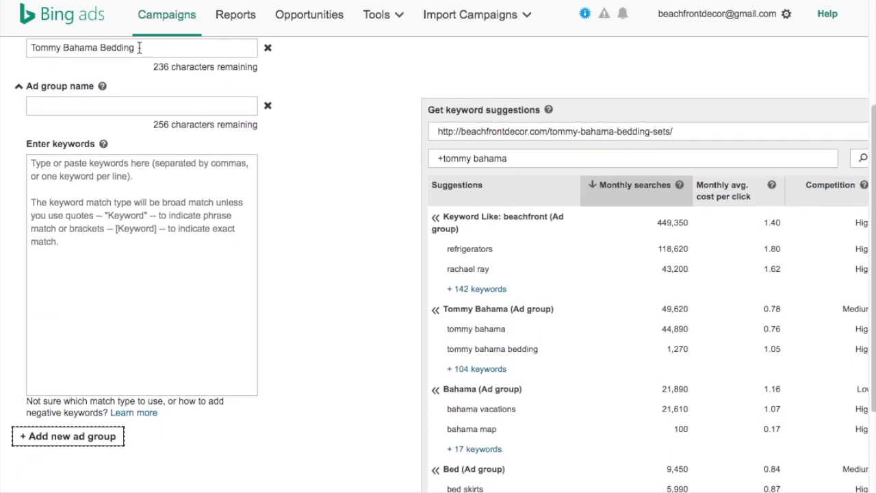
left_click(128, 98)
type("Beach Bedding")
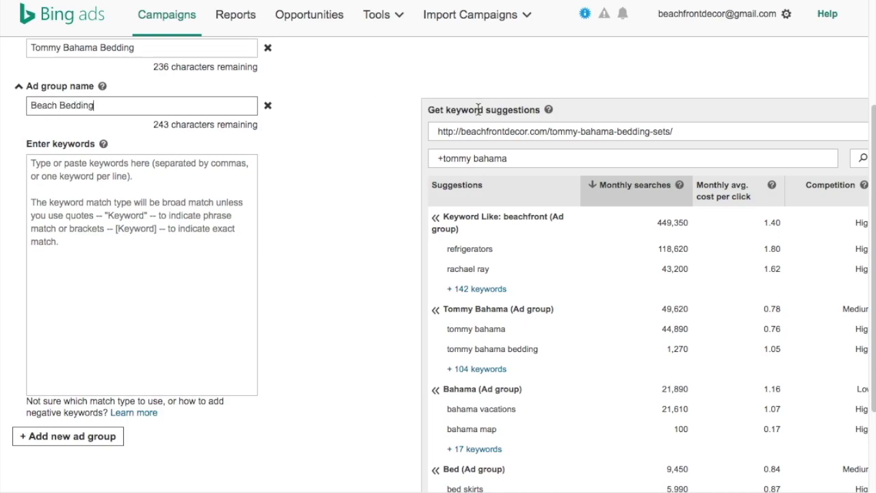
Enter the keywords +beach +bedding, +beach +bedding +sets, +best +beach +bedding, +best +beach +bedding +sets, plus bracketed exact match versions of all four.
left_click(65, 234)
type("+beach bedding")
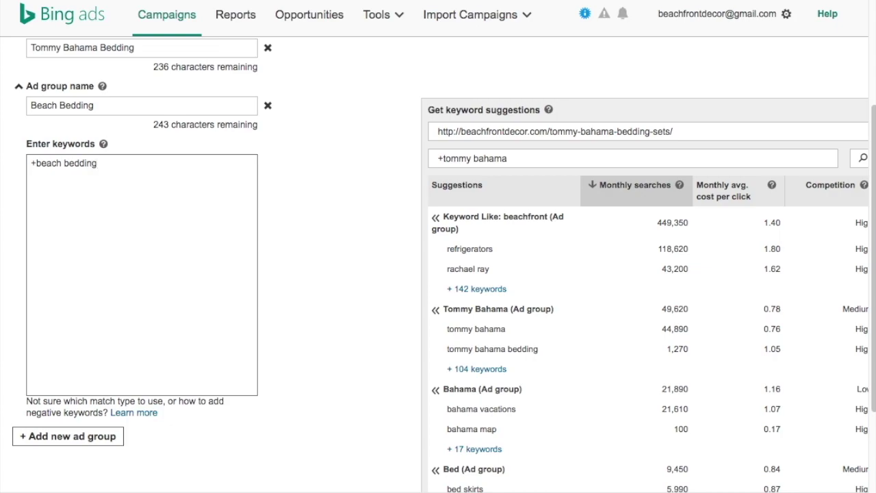
key("ctrl+a")
type("+beach +bedding +beach +bedding +sets +best +beach +bedding +best +beach +bedding +sets [beach bedding] [beach bedding sets] [best beach bedding] [best beach bedding sets]")
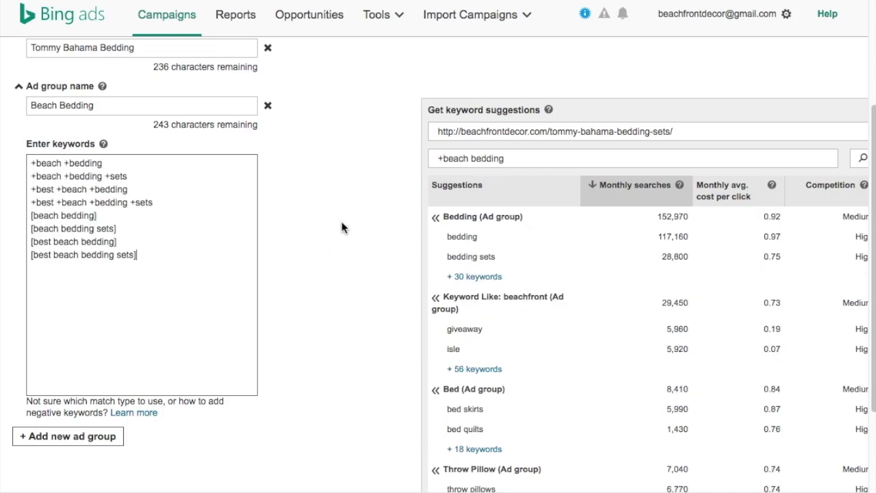
Examine the modified broad keywords of the Beach Bedding ad group, comparing +best +beach +bedding +sets with +beach +bedding +sets.
left_click_drag(155, 202, 23, 165)
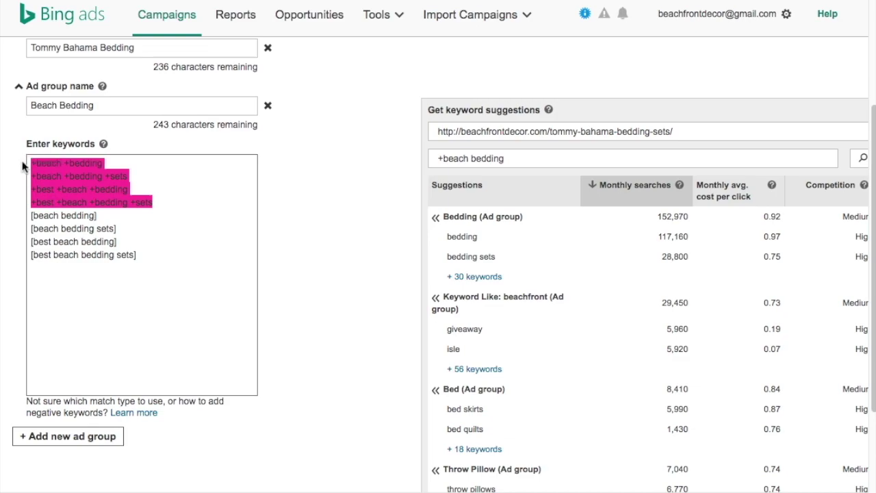
left_click(64, 176)
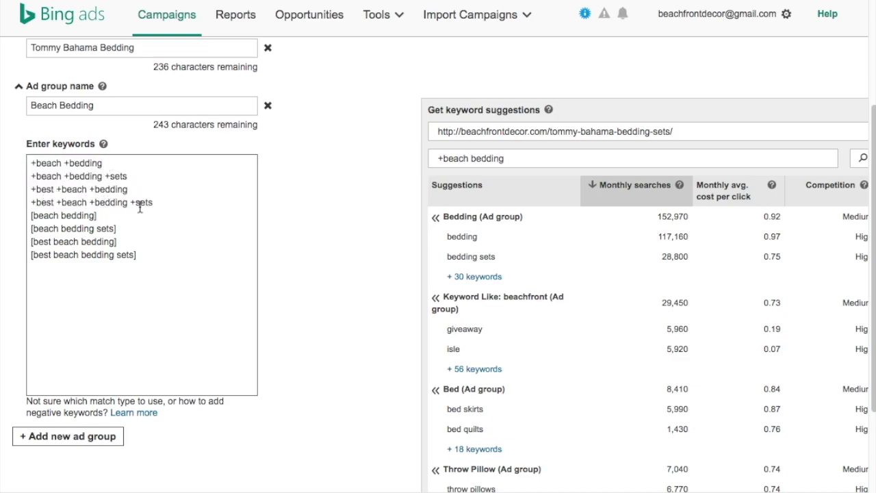
left_click_drag(167, 199, 28, 201)
left_click_drag(128, 177, 30, 177)
left_click(69, 177)
Add a third ad group named "Nautical Bedding" with the matching nautical bedding keywords in modified broad and exact match, and collapse it.
left_click(91, 438)
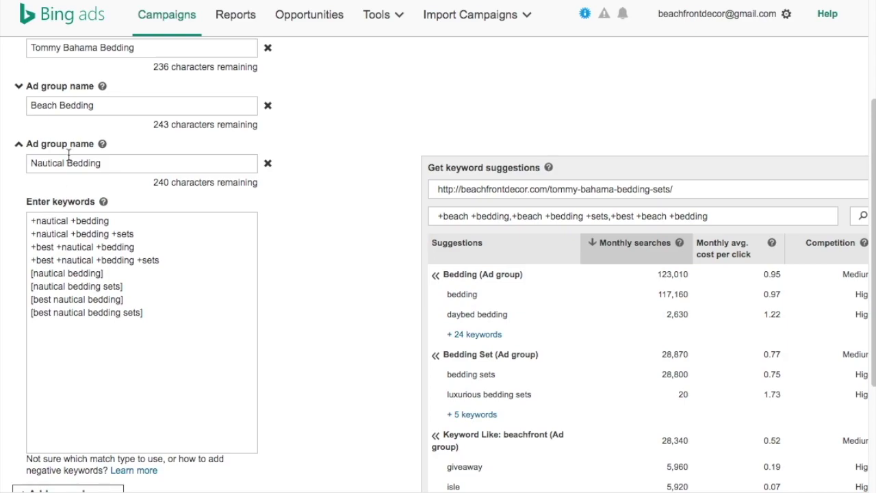
left_click(19, 145)
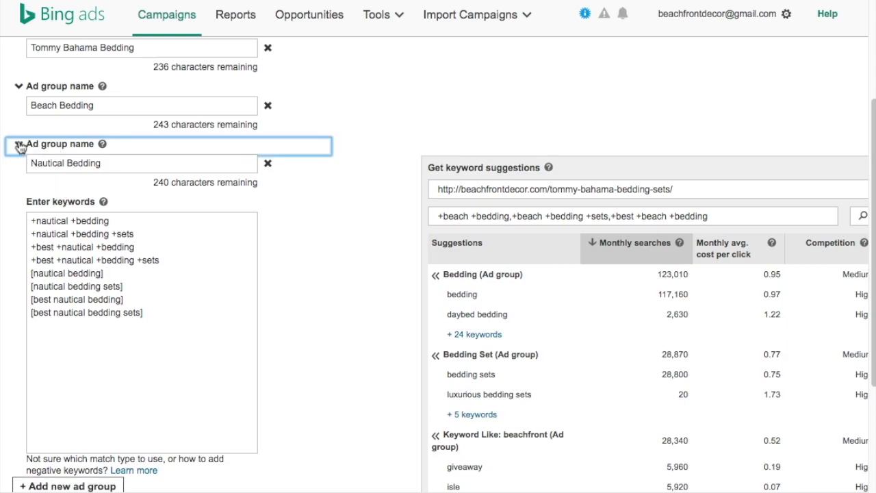
scroll(145, 157, "up", 1)
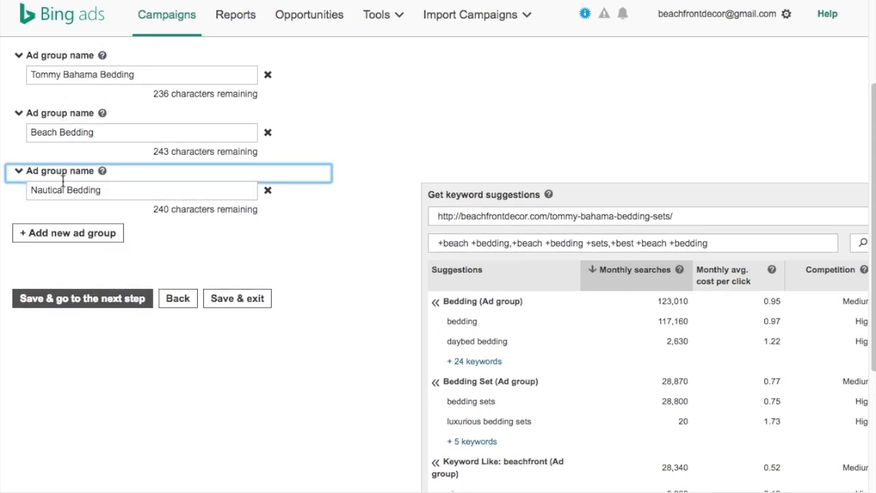
left_click(367, 383)
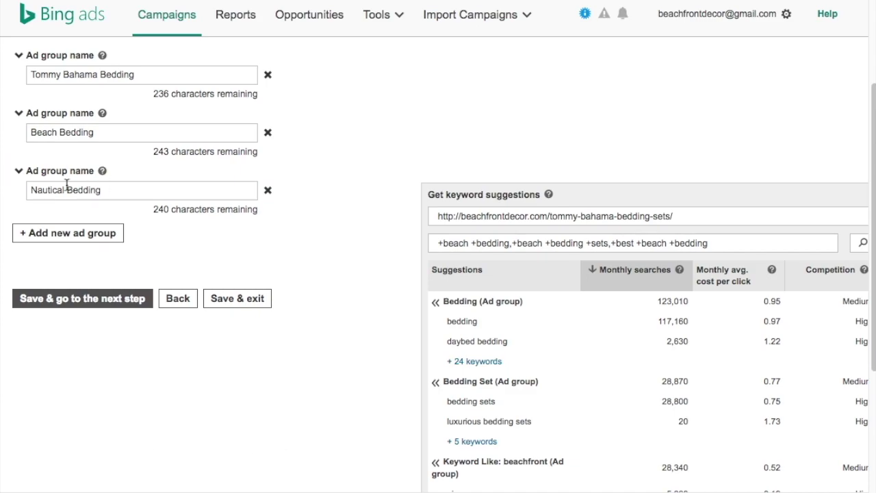
Save the ad groups and fill in a Tommy Bahama Bedding ad linking to beachfrontdecor.com/tommy-bahama-bedding-sets/, titled "Tommy Bahama Bedding Sets" and "Comforters Quilts and More".
left_click(66, 310)
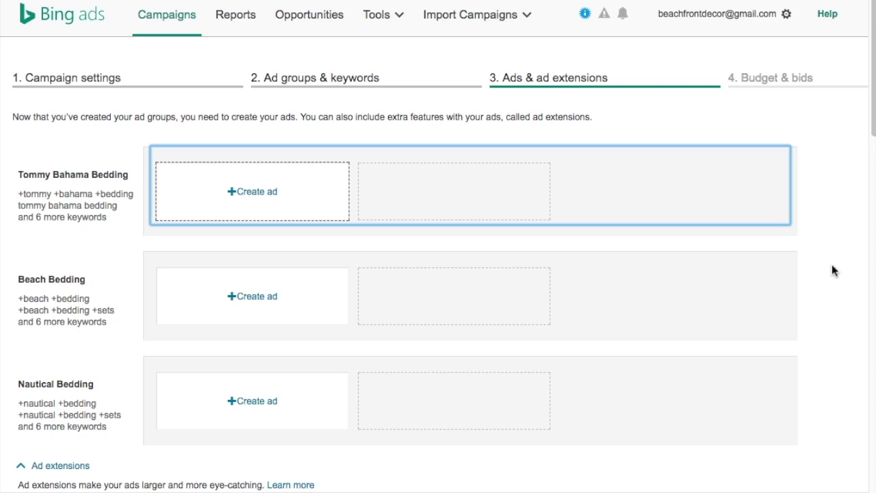
left_click(252, 194)
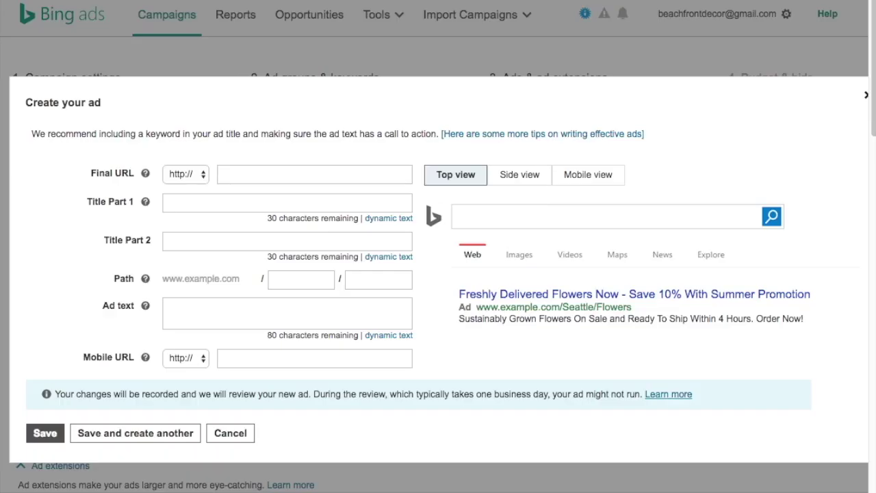
left_click(275, 176)
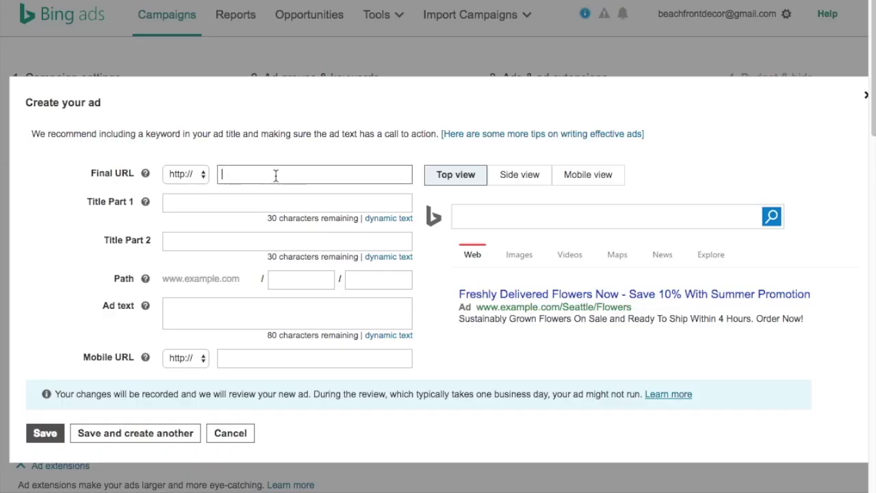
type("beachfrontdecor.com/tommy-bahama-bedding-sets/")
left_click(260, 204)
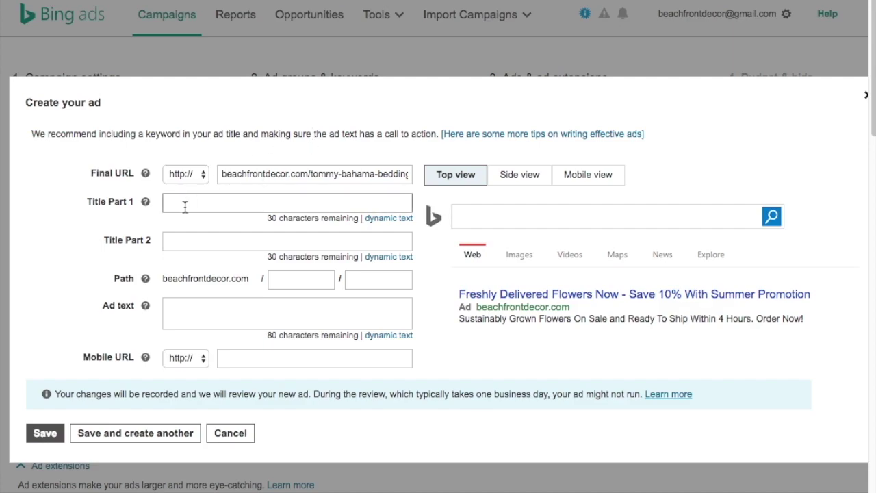
type("Tommy Bahama Bedding Sets")
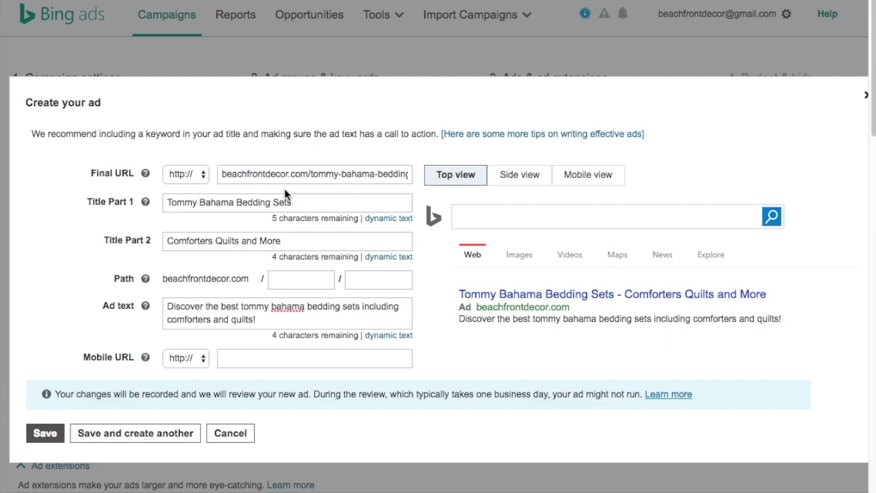
Save a second Tommy Bahama Bedding ad titled "Best Tommy Bahama Bedding" and "Beautiful Quilts & Comforters", with text promoting affordable prices for your bedroom.
left_click_drag(315, 175, 435, 191)
left_click(436, 193)
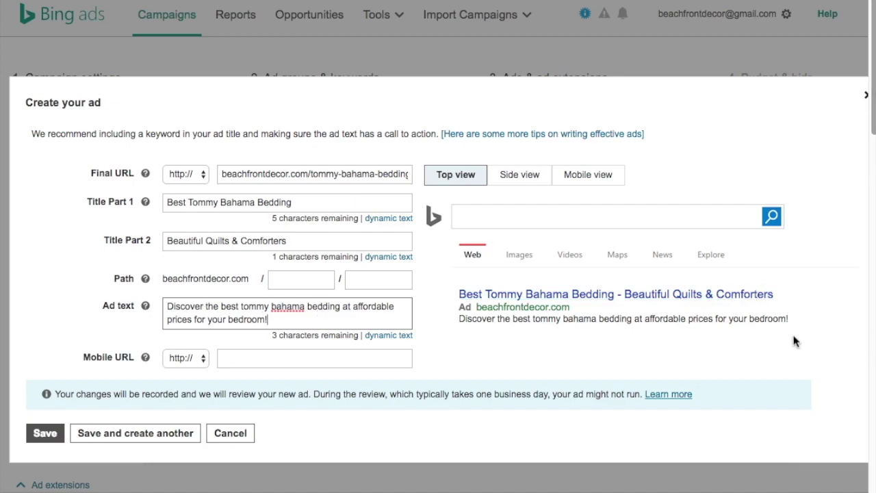
left_click(45, 433)
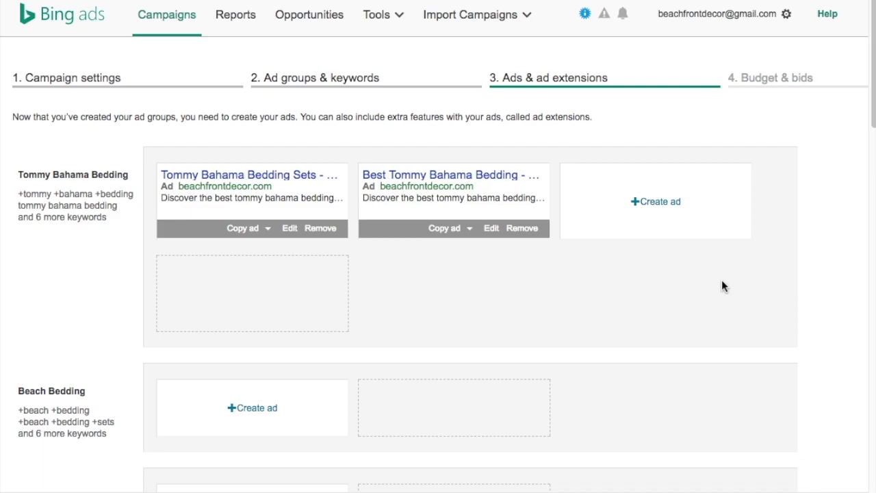
Create two Beach Bedding ads titled "Best Beach Themed Bedding" and "Beach Bedding Sets", linking to beachfrontdecor.com/ultimate-guide-to-beach-themed-bedding-sets/.
scroll(815, 270, "down", 2)
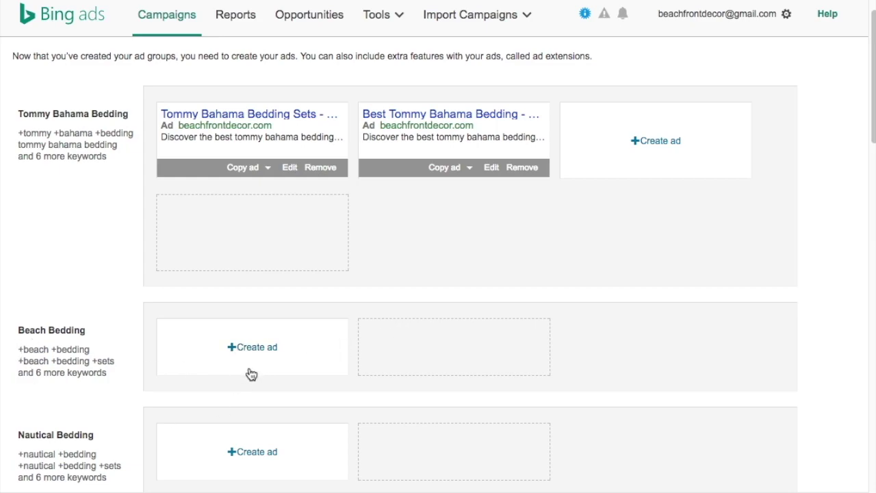
scroll(680, 305, "down", 3)
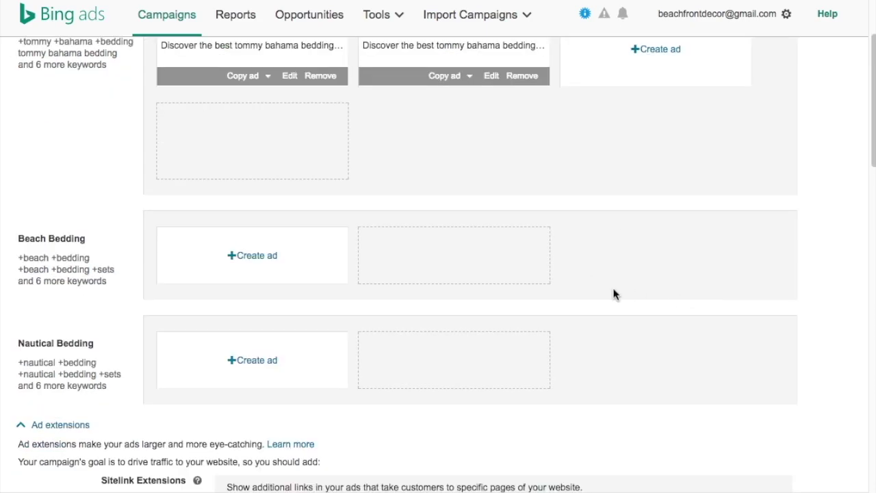
left_click(261, 260)
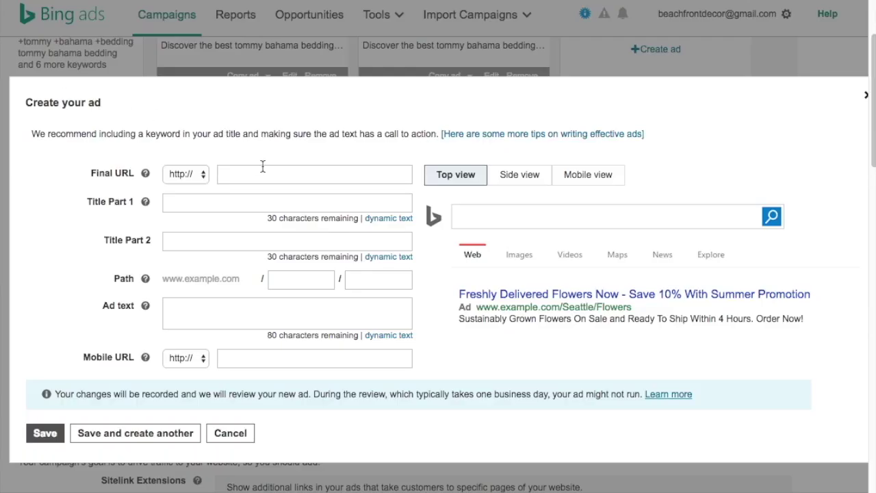
left_click(263, 167)
type("beachfrontdecor.com/ultimate-guide-to-beach-themed-bedding-sets/")
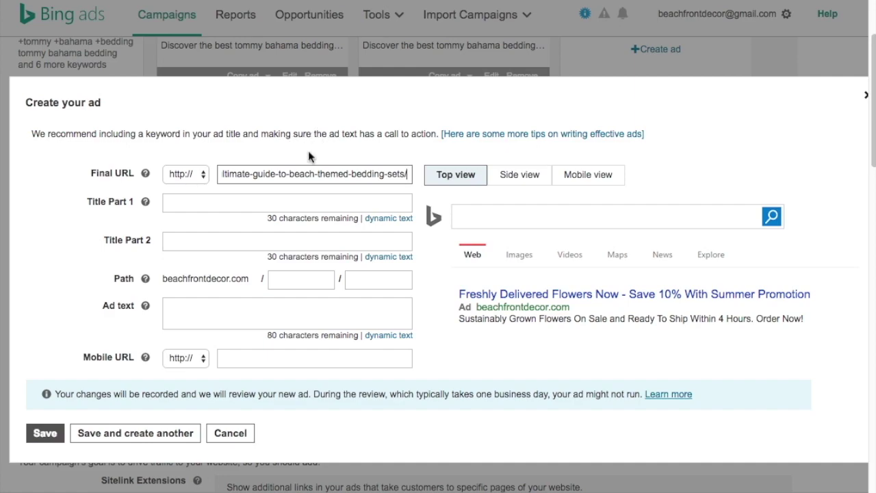
left_click(210, 206)
type("B")
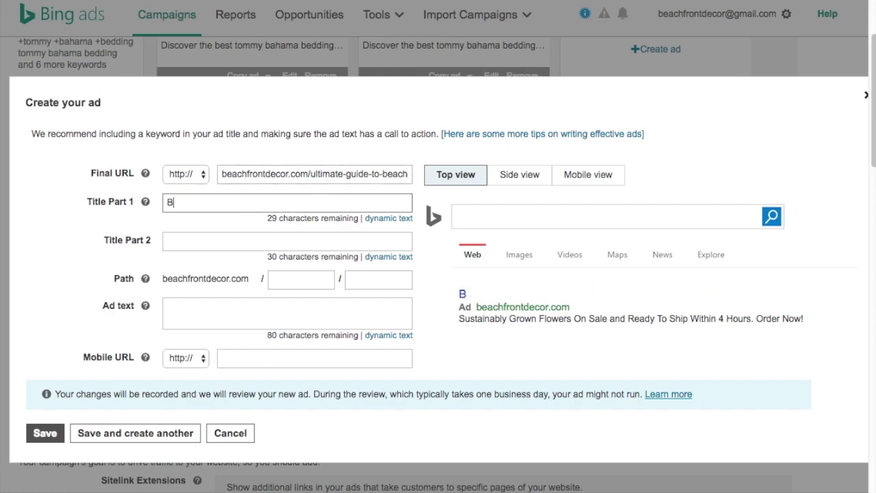
type("est Beach Themed Bedding")
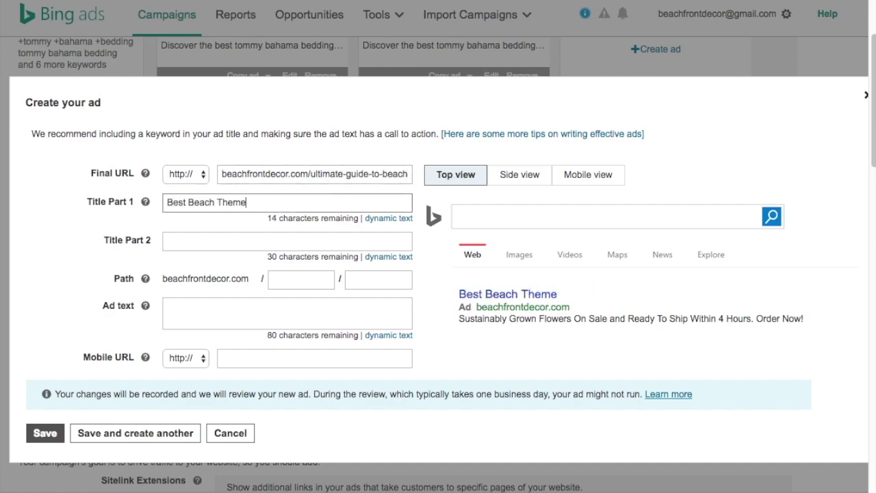
left_click(287, 241)
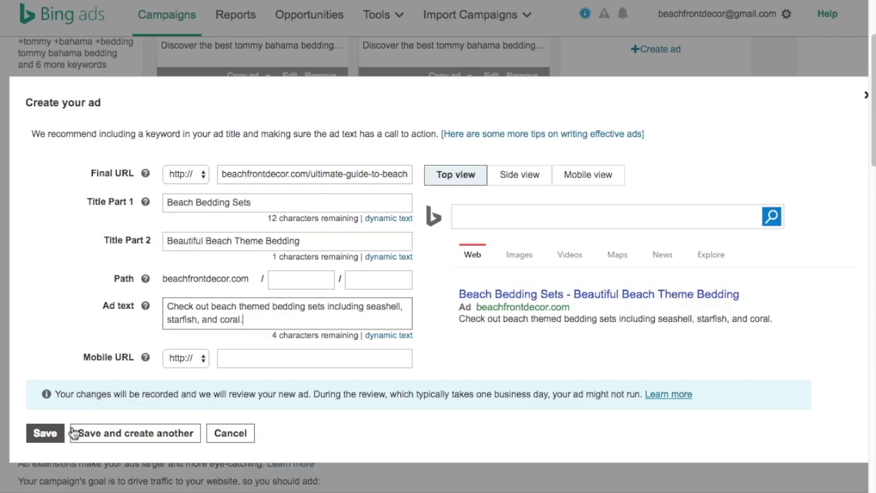
left_click(43, 433)
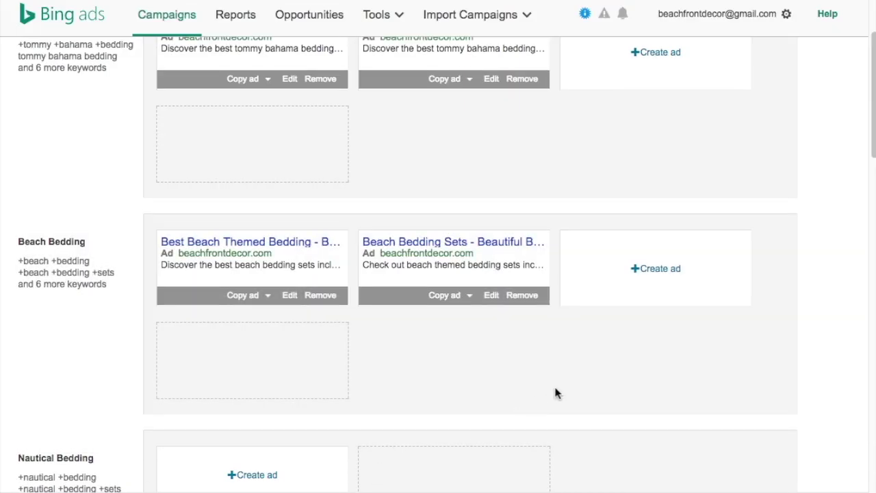
Create a Nautical Bedding ad titled "Nautical Themed Bedding Sets" and "Best Nautical Bedding", linking to beachfrontdecor.com/the-ultimate-guide-to-nautical-bedding-sets/.
scroll(522, 291, "down", 5)
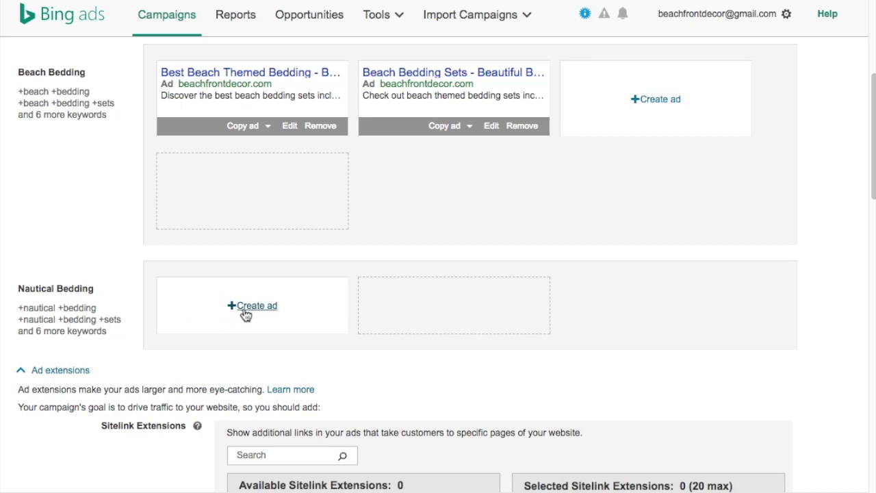
left_click(252, 306)
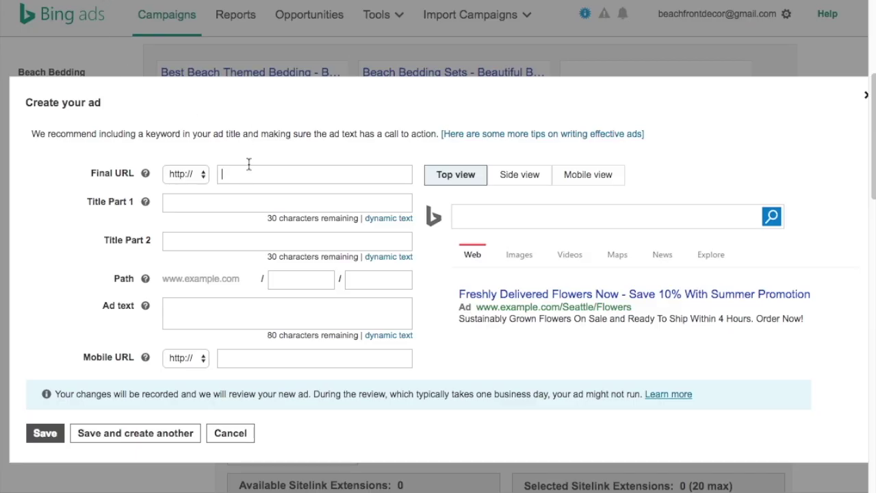
type("beachfrontdecor.com/the-ultimate-guide-to-nautical-bedding-sets/")
key("Tab")
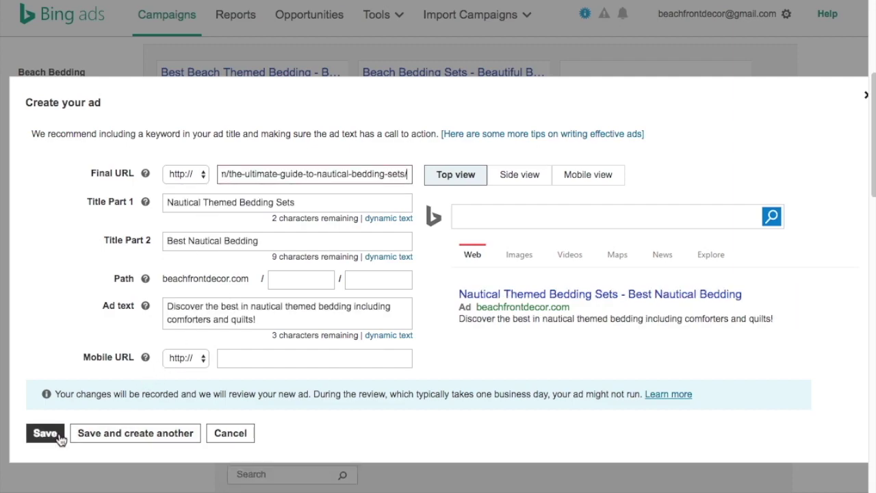
left_click(59, 436)
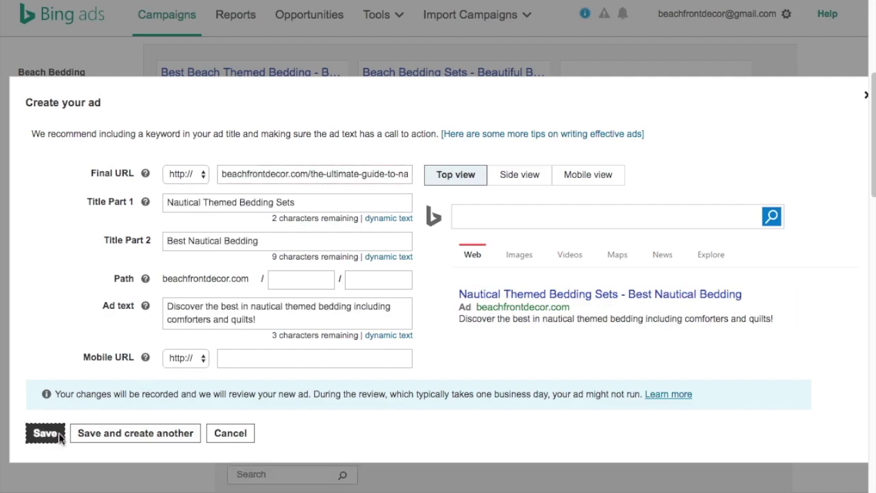
Review the finished ads of the Tommy Bahama, Beach and Nautical Bedding ad groups against their group themes.
scroll(591, 220, "up", 5)
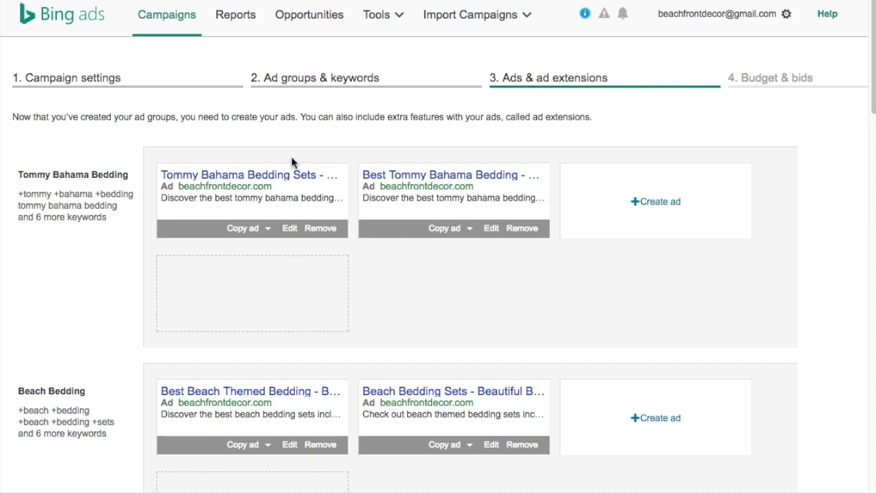
scroll(150, 264, "down", 5)
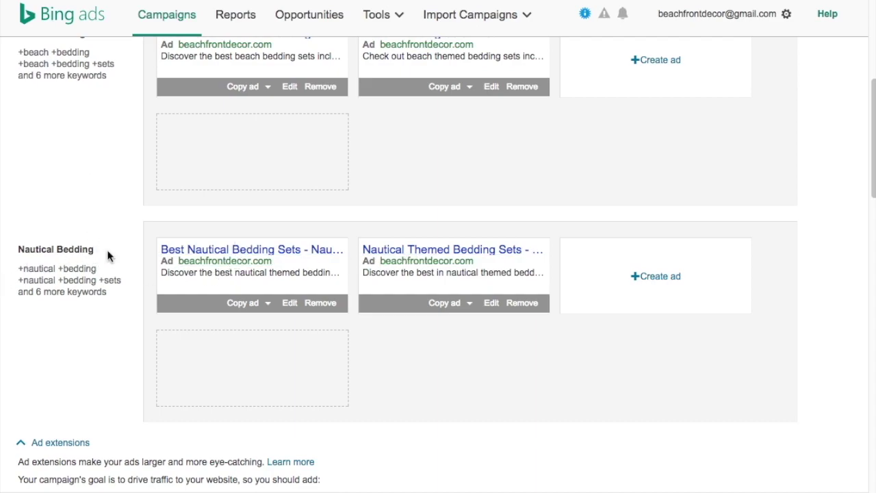
scroll(102, 234, "up", 2)
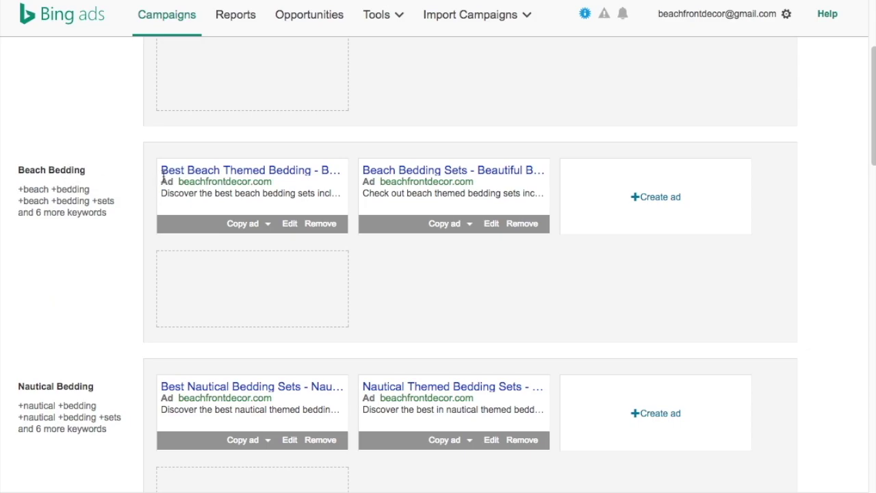
scroll(49, 182, "up", 2)
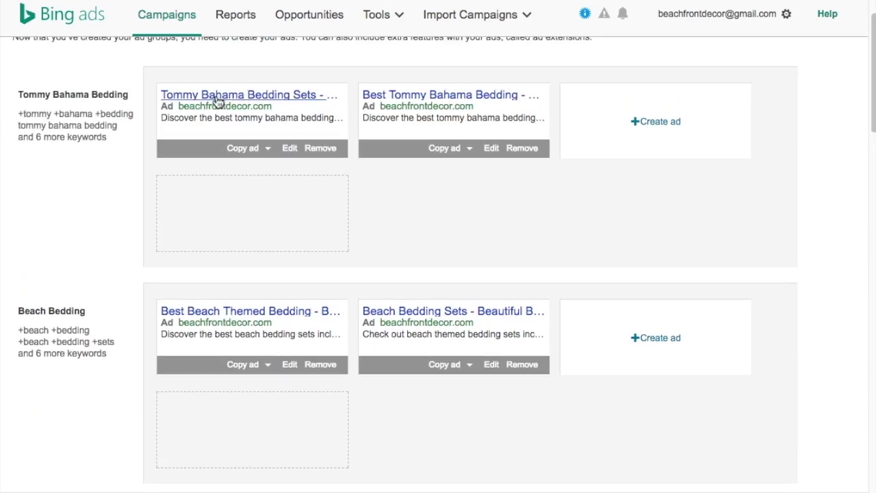
Look through the available ad extensions: sitelink, callout, structured snippet, location, app, call and review.
scroll(72, 130, "down", 10)
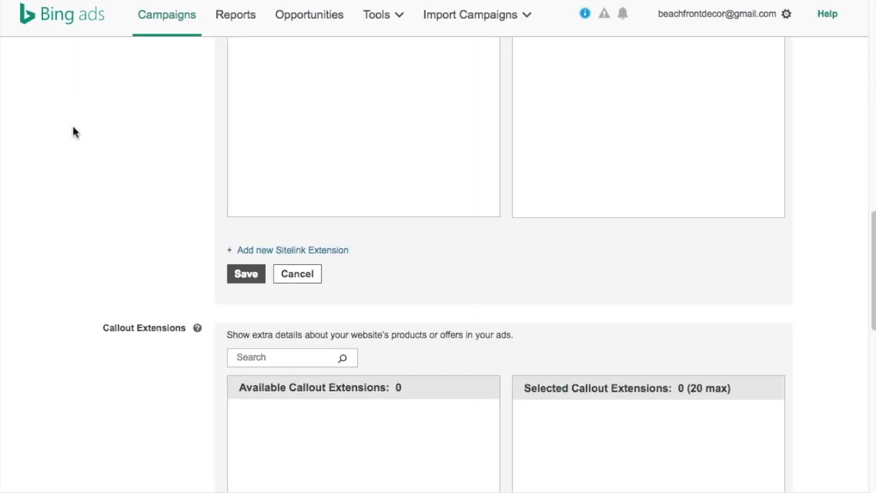
scroll(68, 133, "up", 4)
scroll(78, 197, "down", 1)
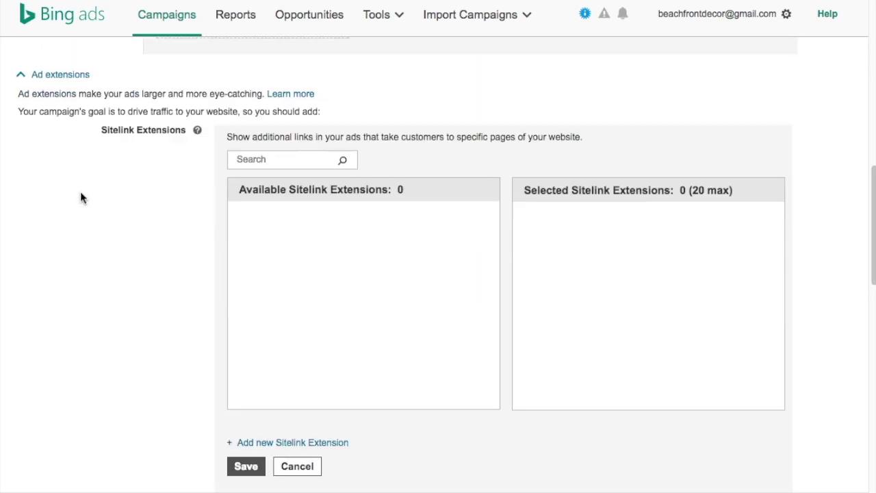
scroll(146, 228, "down", 4)
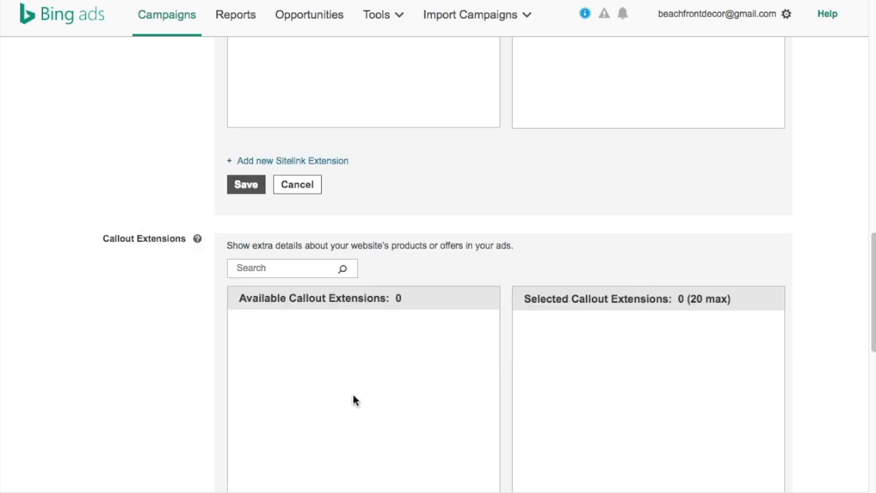
scroll(100, 305, "down", 5)
scroll(392, 459, "down", 4)
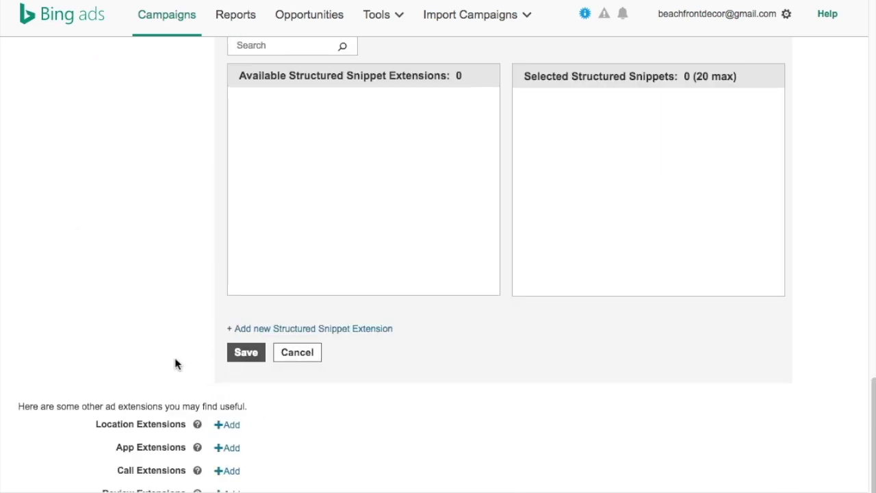
scroll(174, 363, "down", 1)
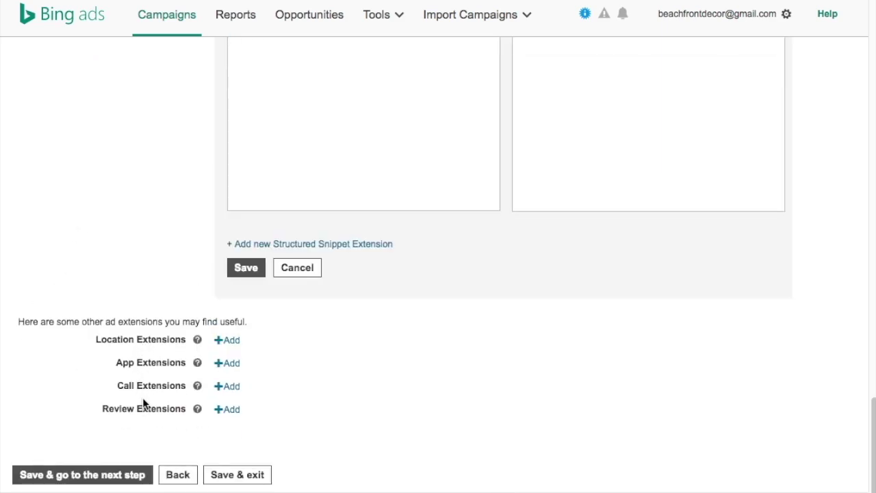
scroll(160, 324, "up", 14)
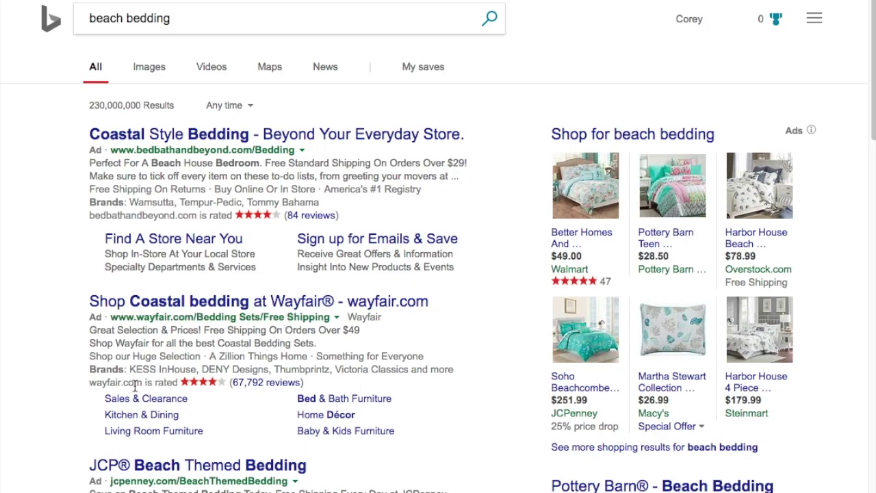
Examine the Wayfair ad in the Bing results for "beach bedding", comparing its rating, brands and callout lines with the campaign's ad extension options.
left_click_drag(91, 383, 176, 383)
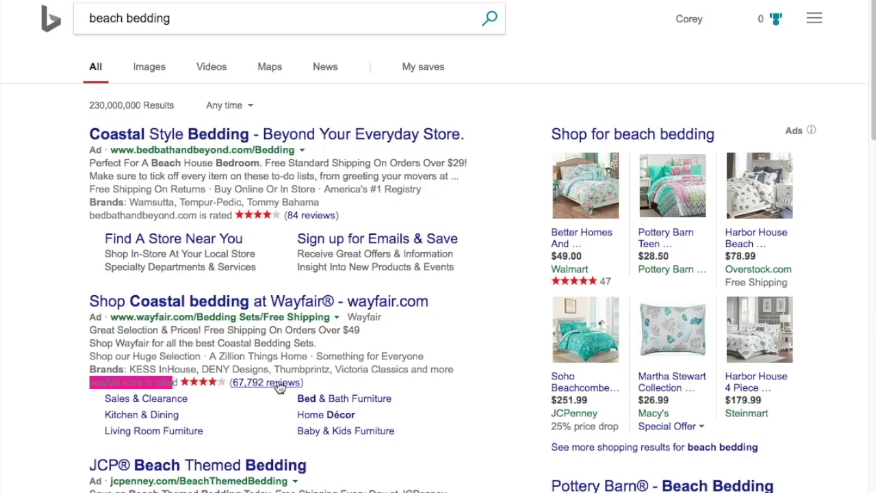
left_click_drag(91, 383, 302, 383)
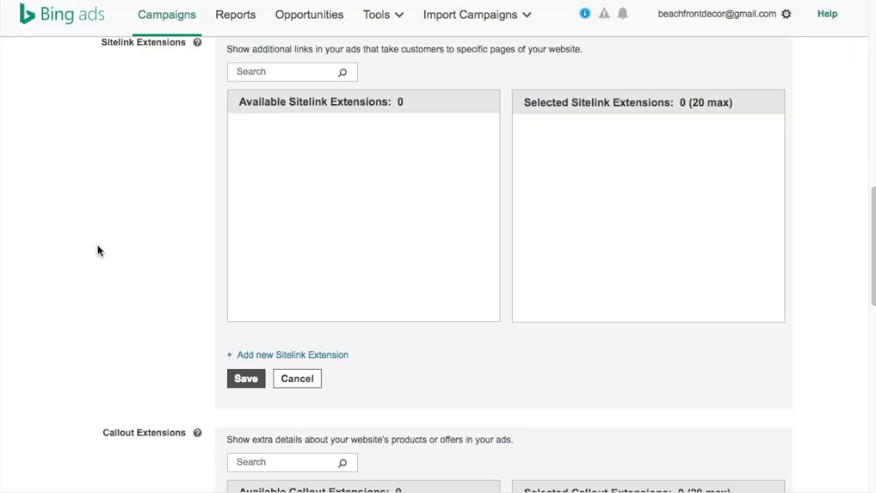
scroll(97, 244, "down", 13)
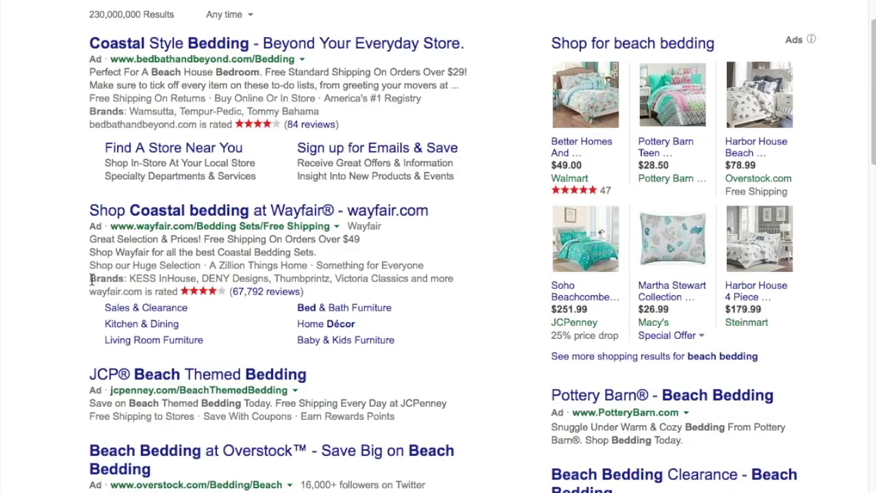
left_click_drag(91, 280, 453, 281)
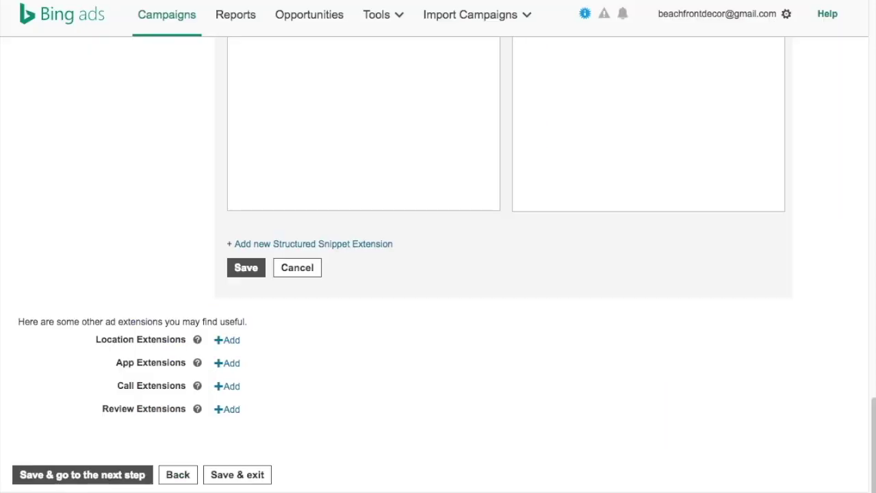
scroll(244, 278, "up", 2)
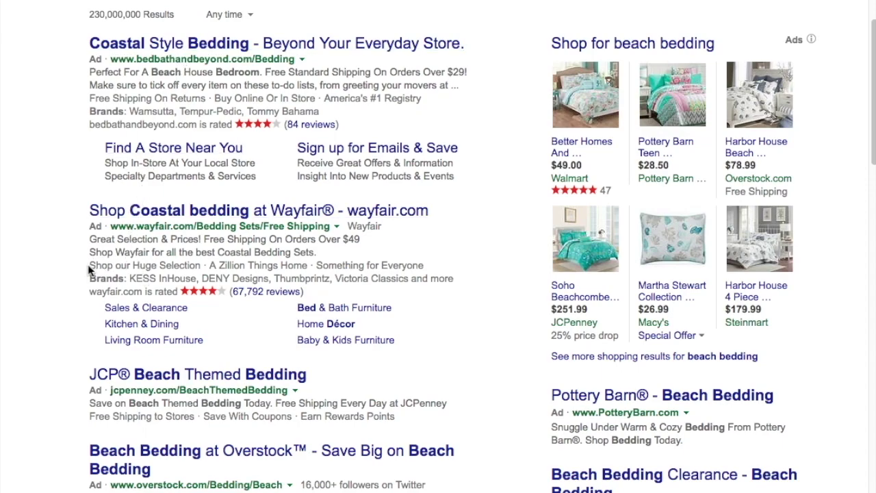
left_click_drag(91, 266, 424, 265)
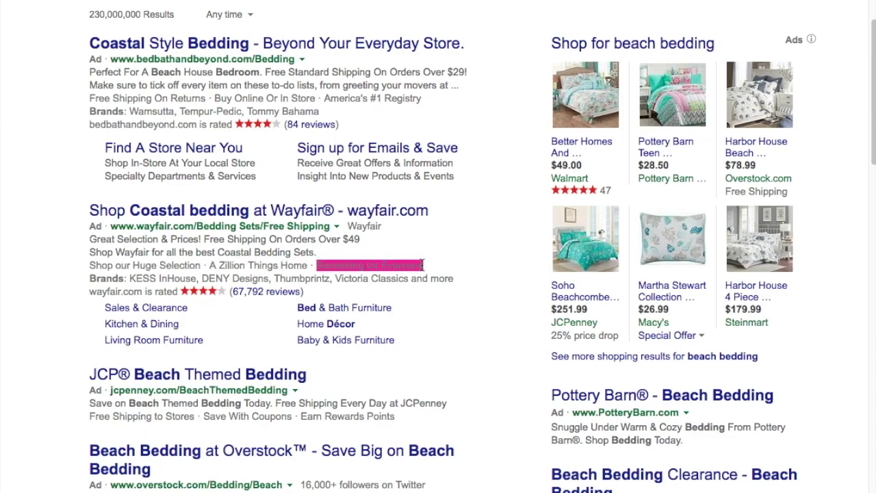
Examine the Bed Bath & Beyond and Overstock ads for "beach bedding", comparing their callout and brand lines with the structured snippet extension options.
left_click(425, 267)
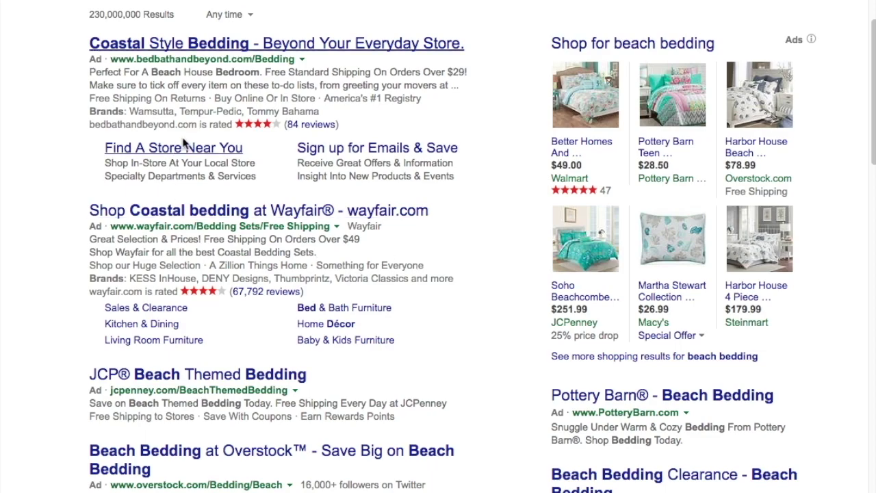
left_click_drag(90, 113, 236, 112)
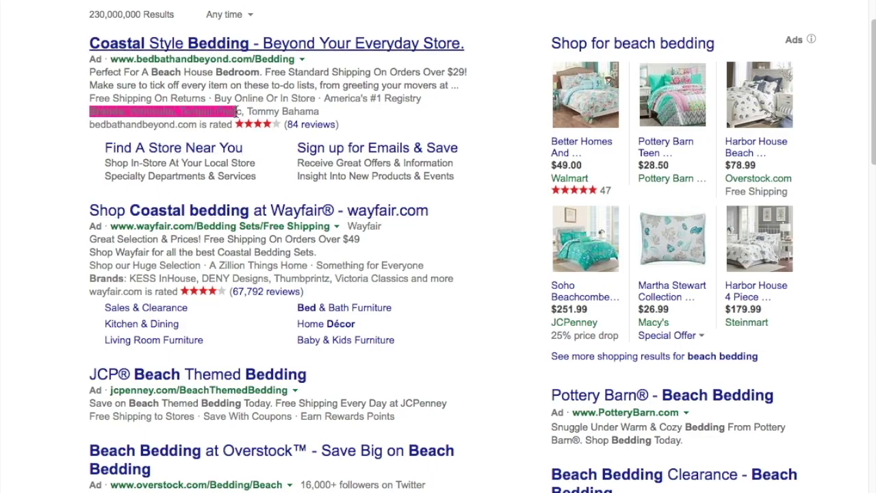
left_click(246, 110)
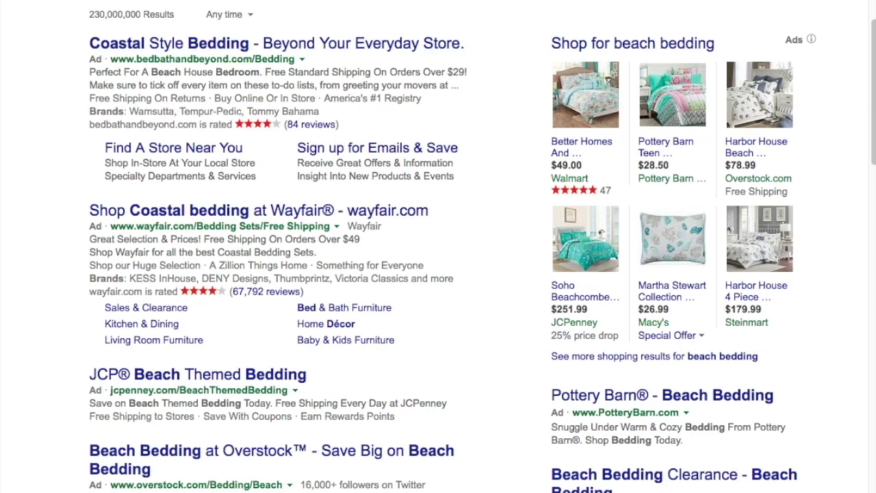
left_click_drag(88, 101, 251, 99)
left_click(277, 99)
scroll(94, 153, "down", 3)
scroll(95, 153, "down", 3)
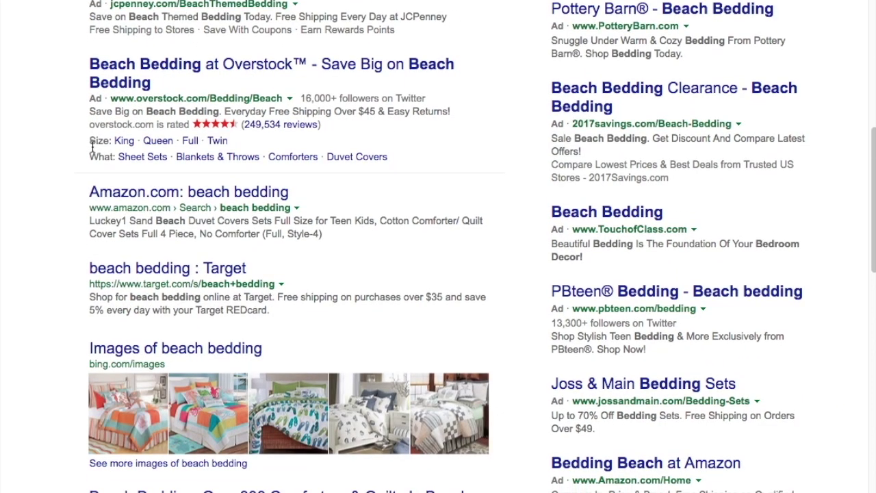
scroll(91, 150, "up", 2)
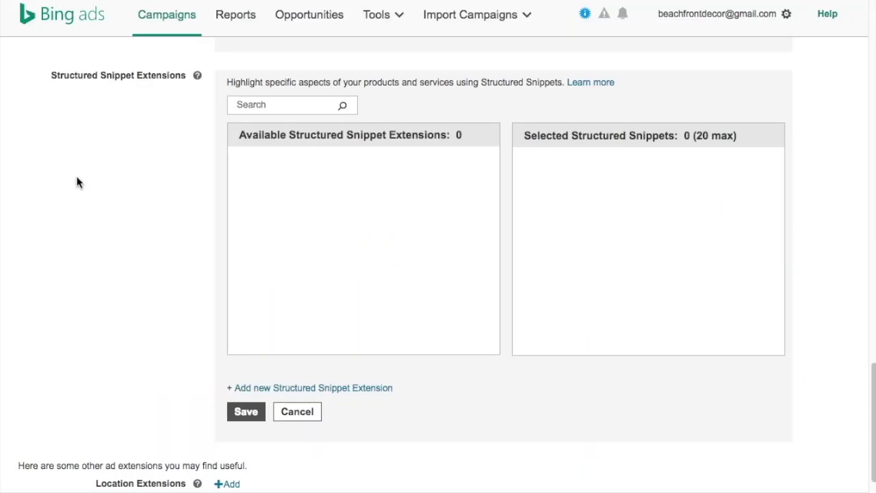
scroll(78, 179, "down", 2)
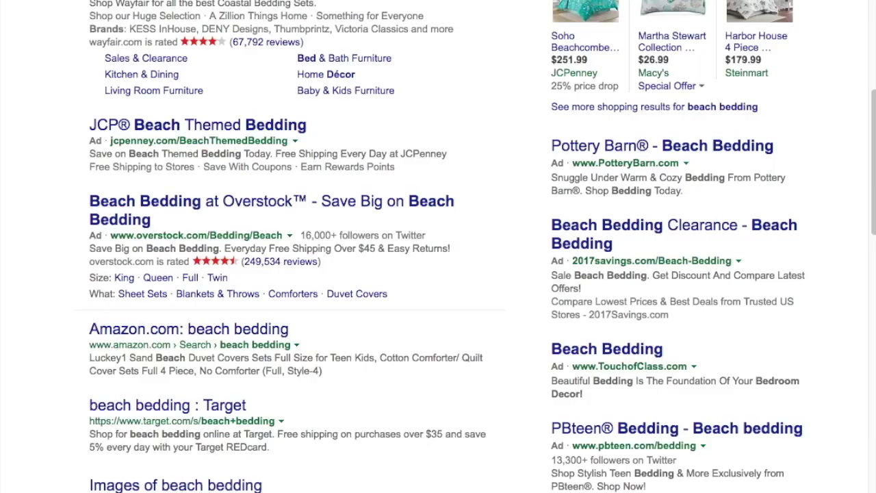
Search Bing for "local plumber myrtle beach".
scroll(156, 103, "up", 5)
left_click_drag(172, 20, 77, 19)
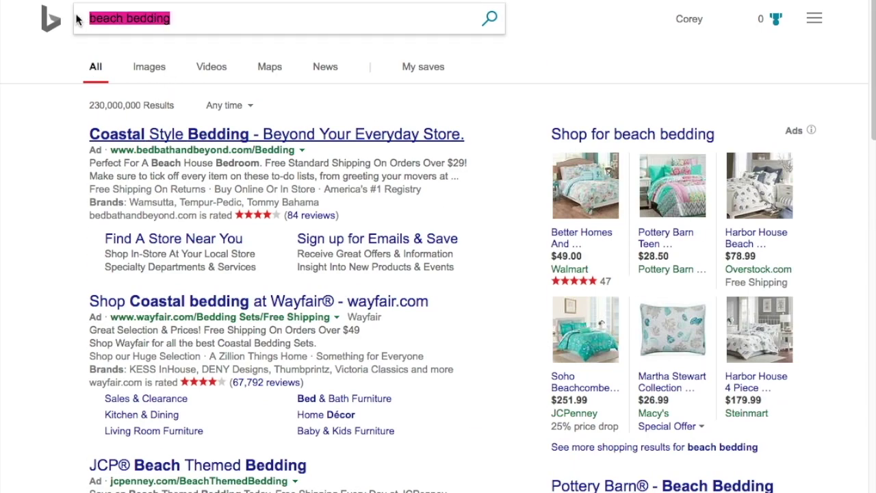
type("lo")
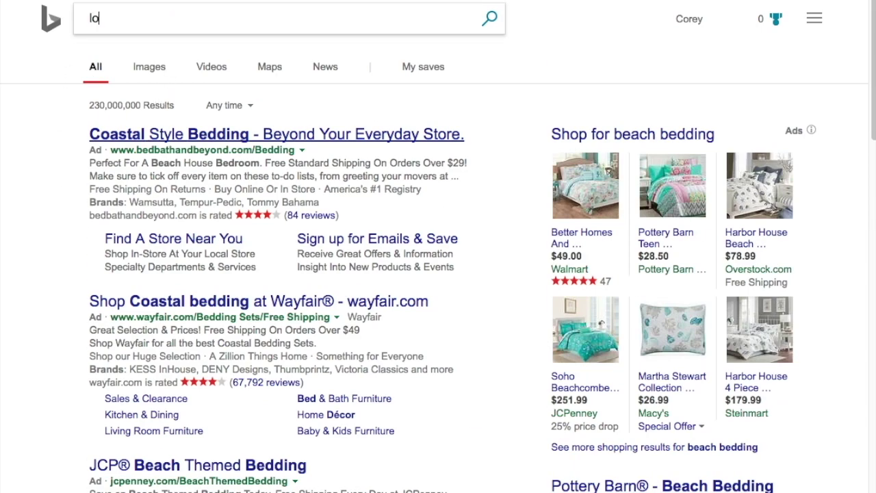
type("cal plumber myrtle beach")
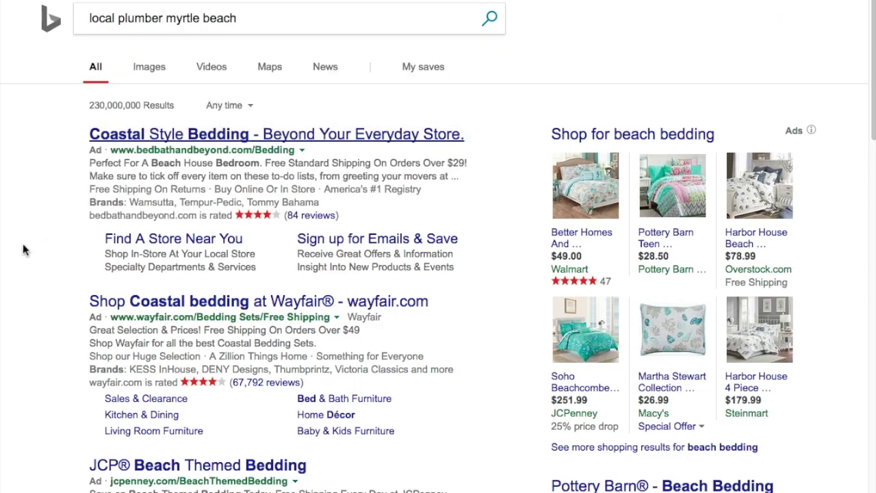
key("Return")
Examine the address and phone number shown in the PlumbersNearYou.com ad as examples of location and call extensions.
scroll(30, 252, "down", 1)
scroll(37, 240, "down", 2)
scroll(37, 238, "down", 1)
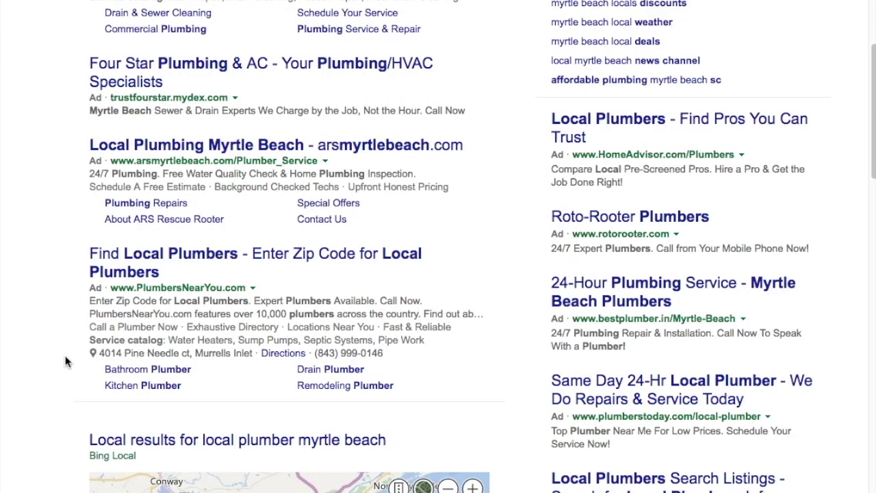
left_click_drag(100, 352, 220, 353)
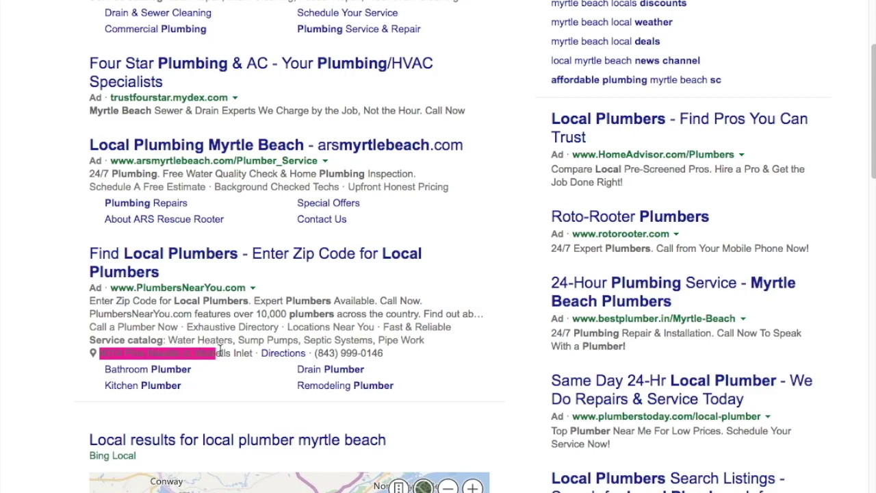
left_click(220, 353)
left_click_drag(385, 353, 318, 353)
left_click(350, 352)
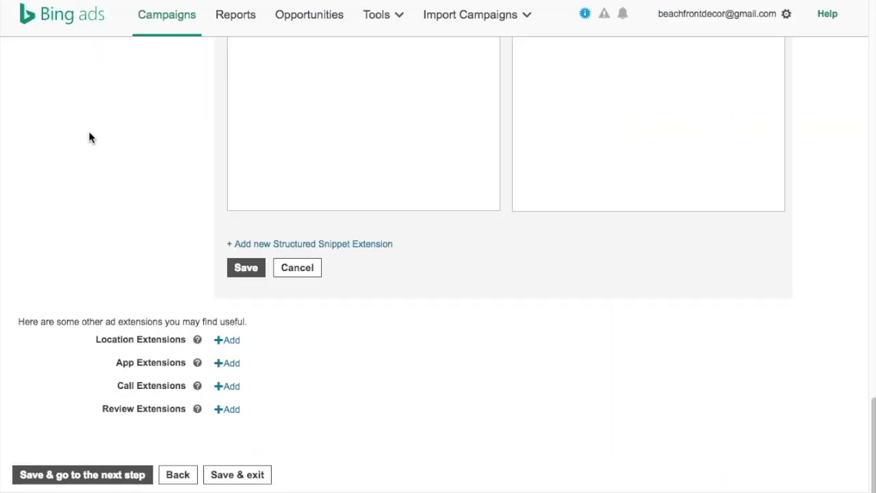
Start a new sitelink extension for the campaign in Bing Ads and go through its link text and description fields.
scroll(82, 168, "up", 10)
scroll(122, 195, "up", 8)
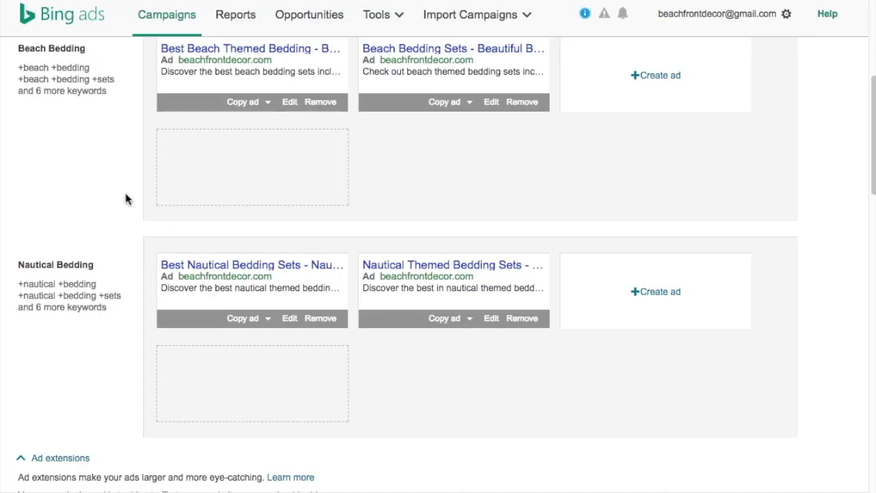
scroll(107, 201, "down", 3)
scroll(114, 200, "down", 2)
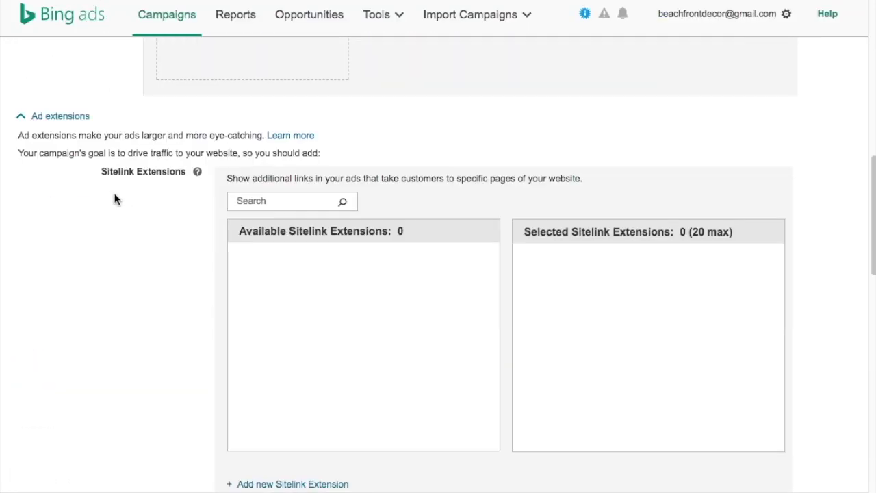
scroll(145, 177, "down", 3)
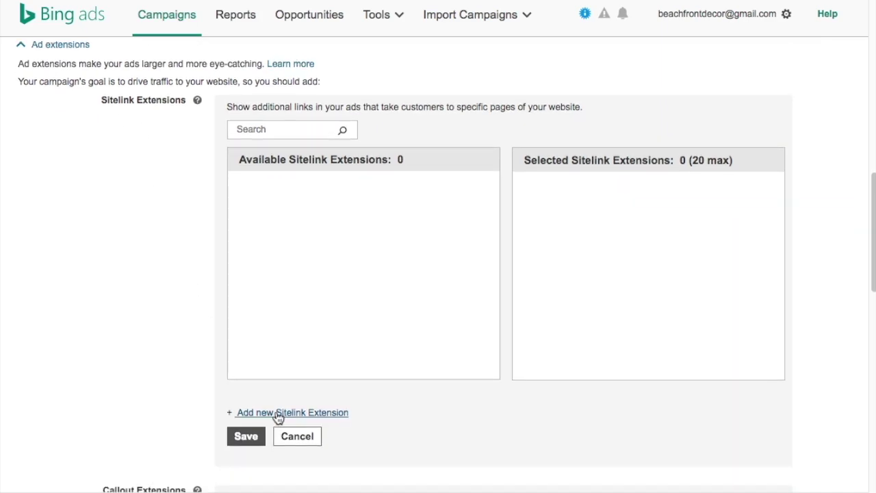
left_click(279, 415)
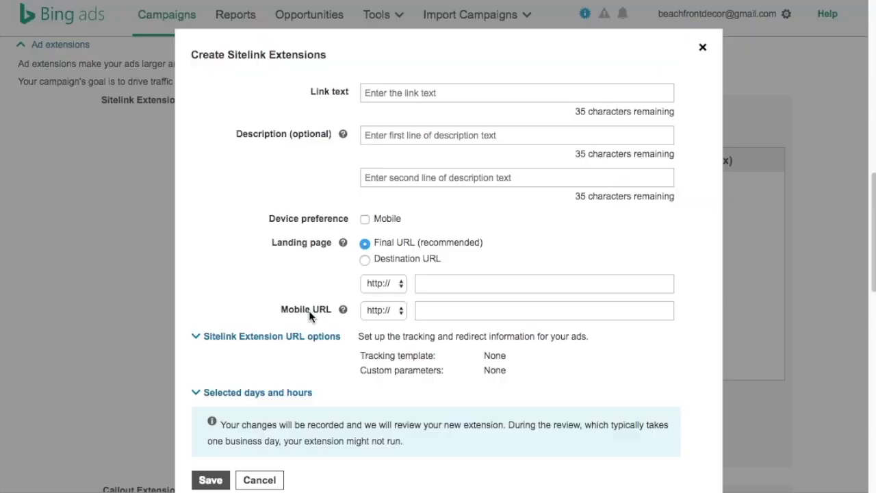
left_click(530, 91)
left_click(516, 134)
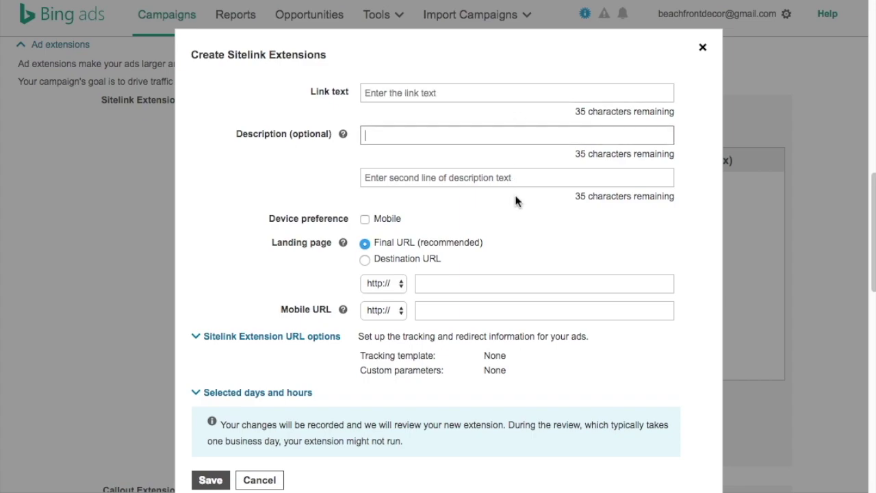
left_click(520, 185)
left_click(526, 132)
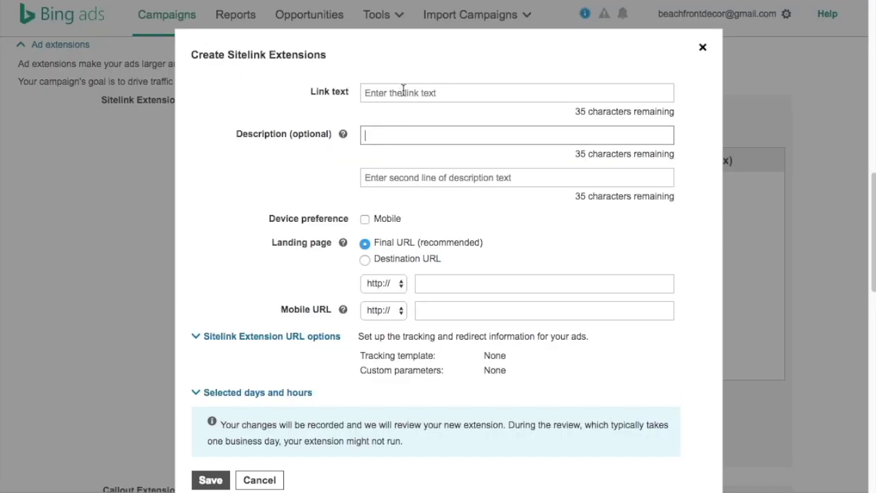
Set the sitelink's text to "Beach Bedding Sets" and its two description lines to "Discover the best beach themed" and "bedding sets for your bedroom!".
left_click(399, 91)
type("Beach Bedding S")
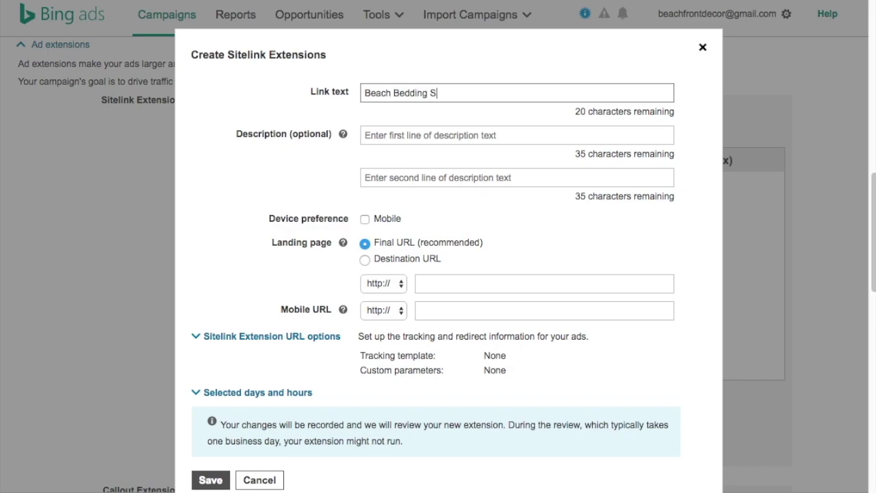
type("ets")
key("Tab")
key("Tab")
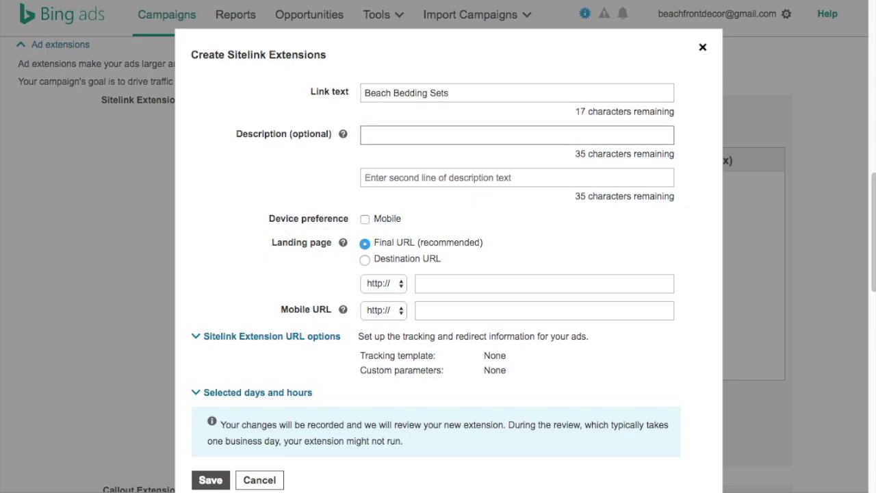
type("Discover the best beach themed")
left_click(370, 178)
type("bedding sets for your bedroom!")
Set the sitelink's final URL to beachfrontdecor.com/ultimate-guide-to-beach-themed-bedding-sets/.
key("Tab")
key("Tab")
key("Tab")
key("Tab")
key("Tab")
key("super+v")
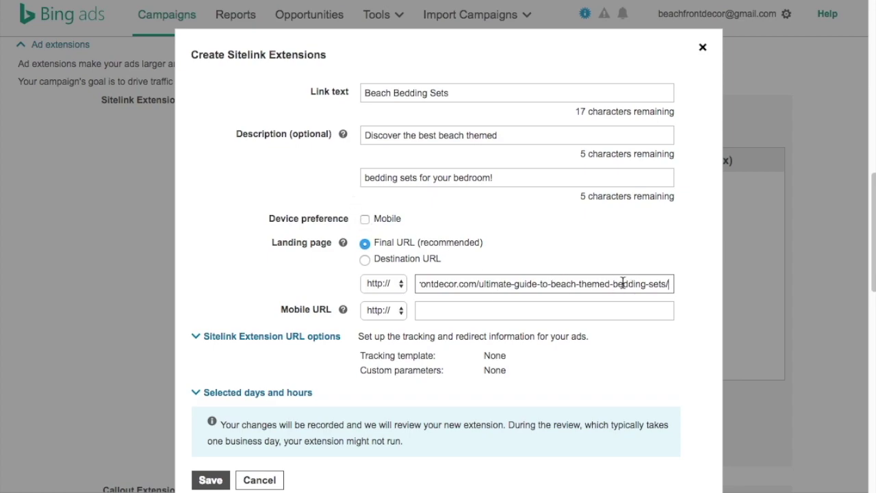
left_click(472, 350)
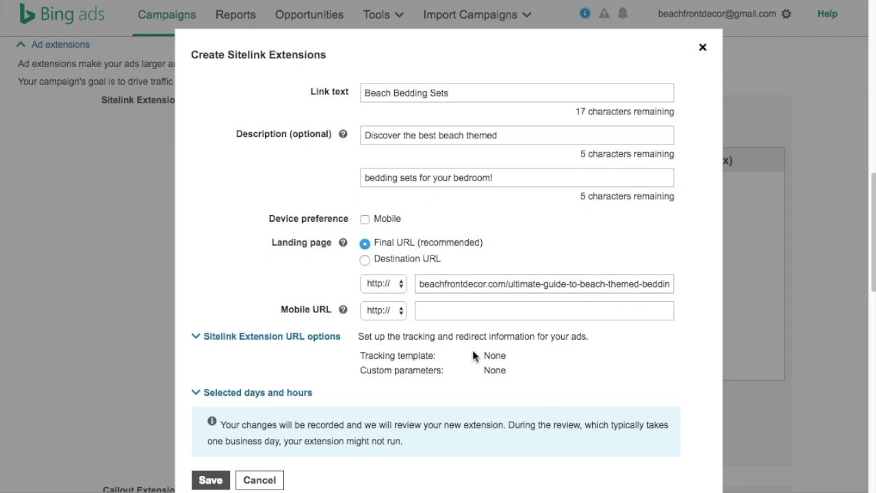
Check the sitelink's days and hours options, then save the new sitelink and the campaign's sitelink selection.
left_click(257, 394)
left_click(257, 394)
left_click(211, 480)
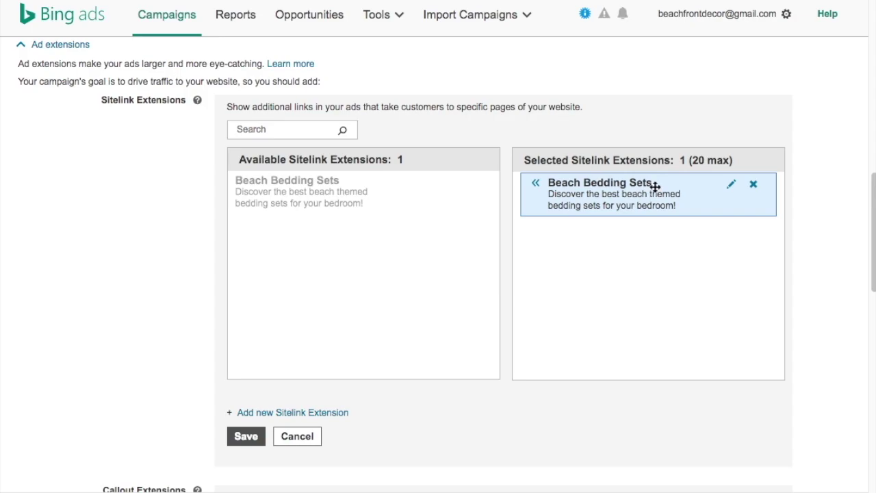
left_click(254, 441)
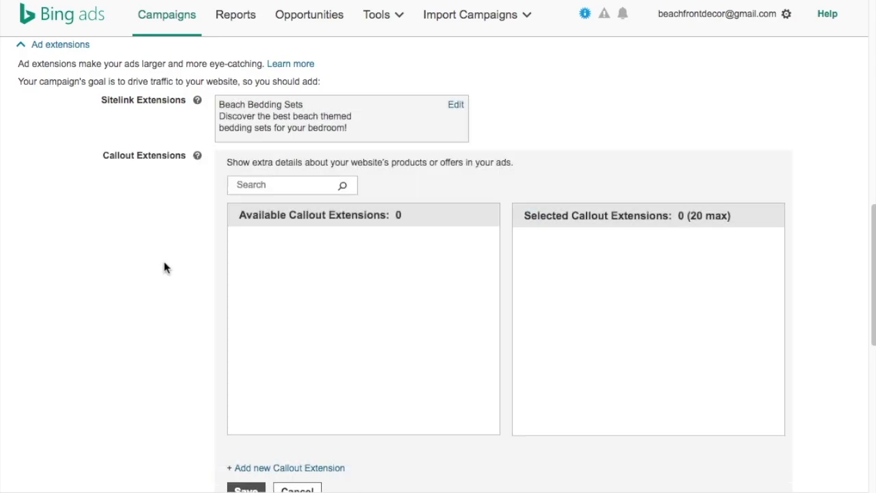
Review the Beach Bedding Sets sitelink against the Tommy Bahama, Beach and Nautical Bedding ad groups to judge which of them it suits.
scroll(187, 256, "up", 3)
scroll(226, 130, "up", 1)
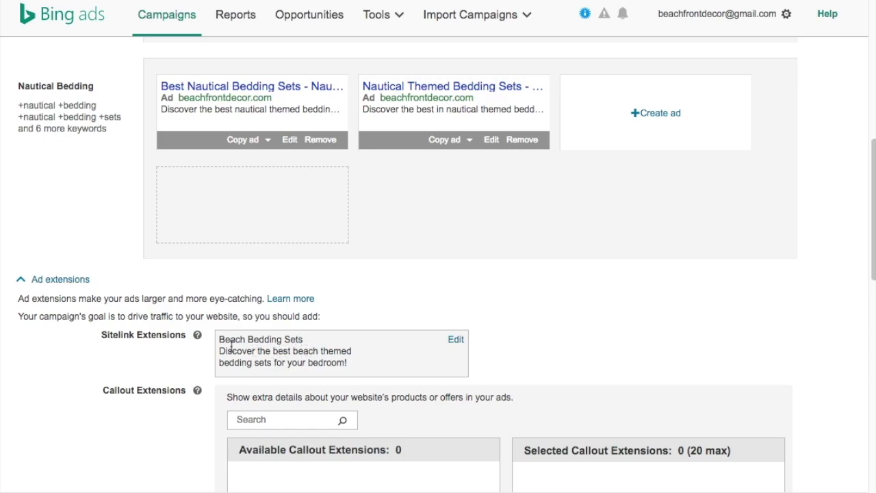
left_click_drag(219, 352, 357, 359)
left_click(427, 395)
scroll(609, 342, "up", 8)
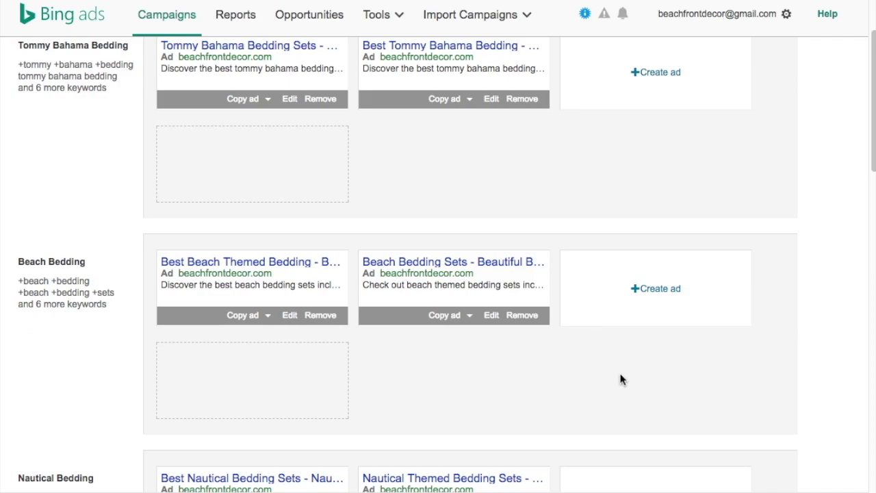
scroll(498, 250, "up", 3)
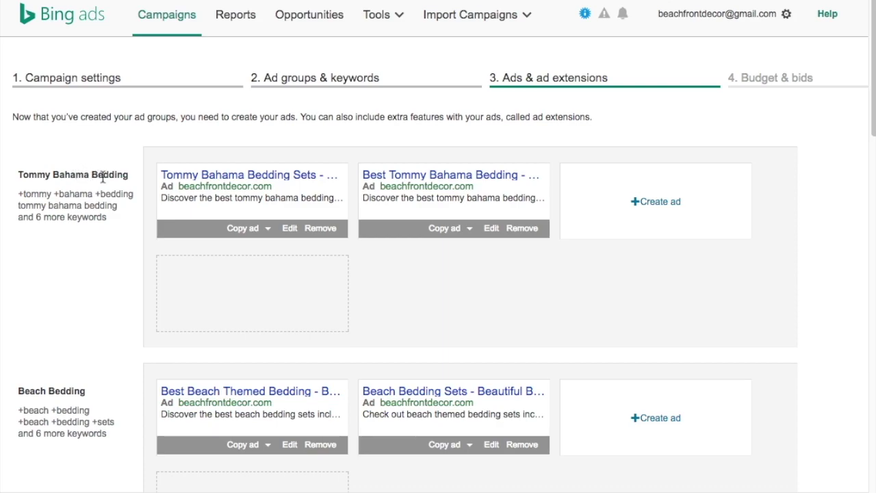
scroll(93, 228, "down", 3)
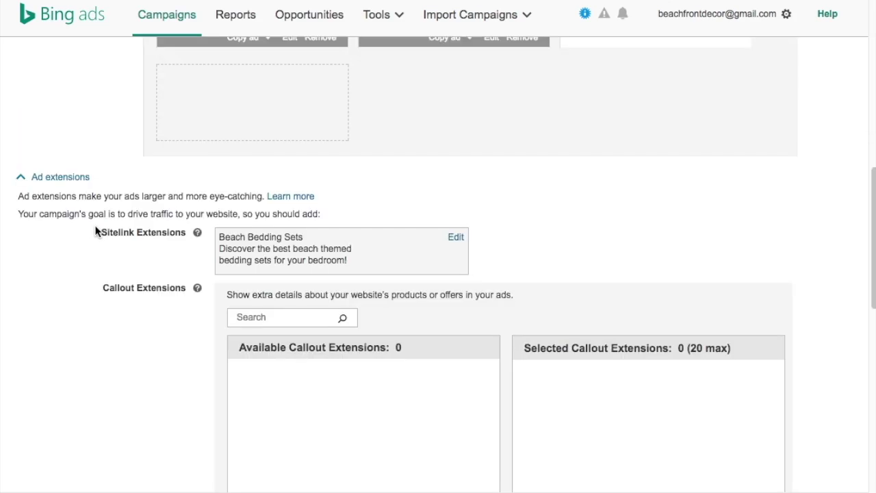
scroll(105, 220, "up", 8)
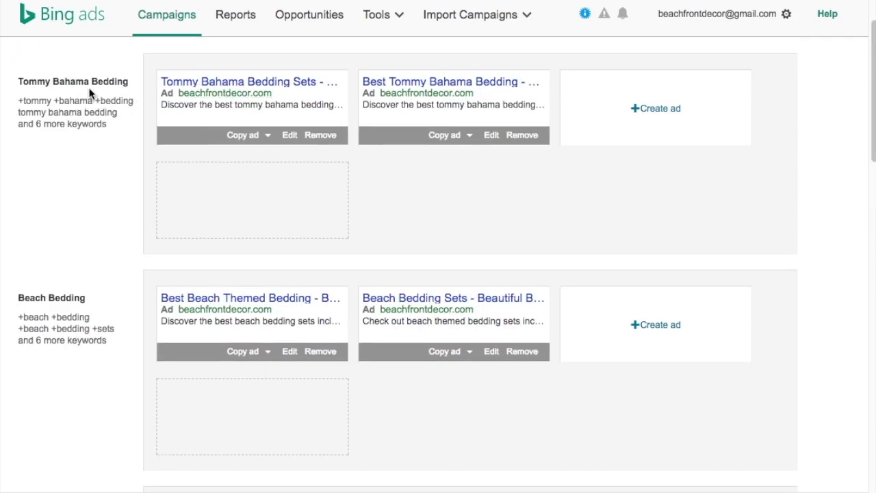
scroll(93, 167, "down", 5)
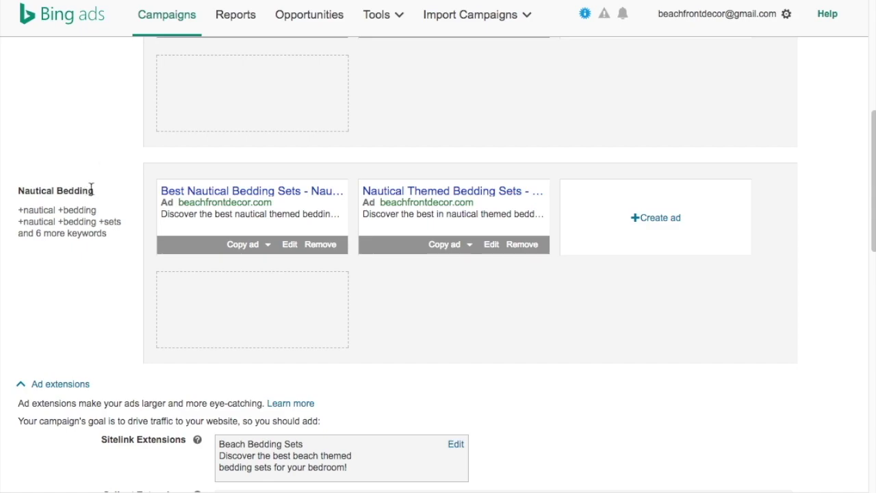
scroll(88, 196, "down", 5)
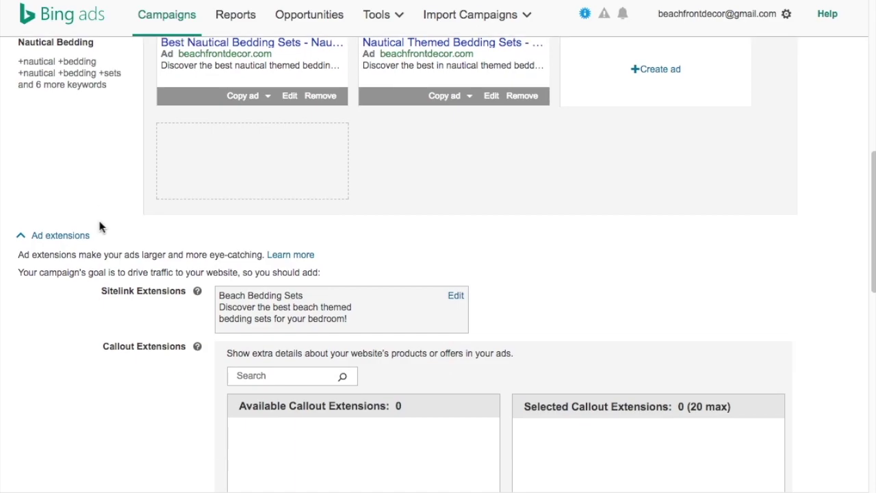
scroll(98, 225, "up", 2)
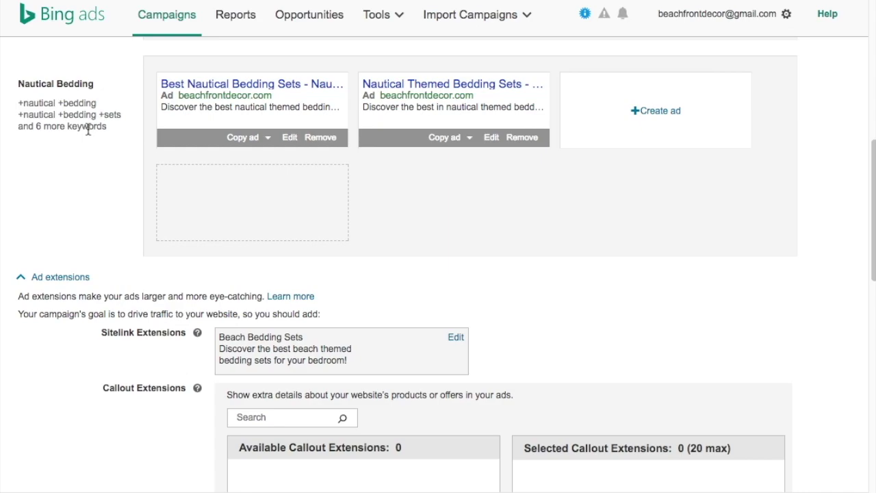
scroll(94, 148, "down", 5)
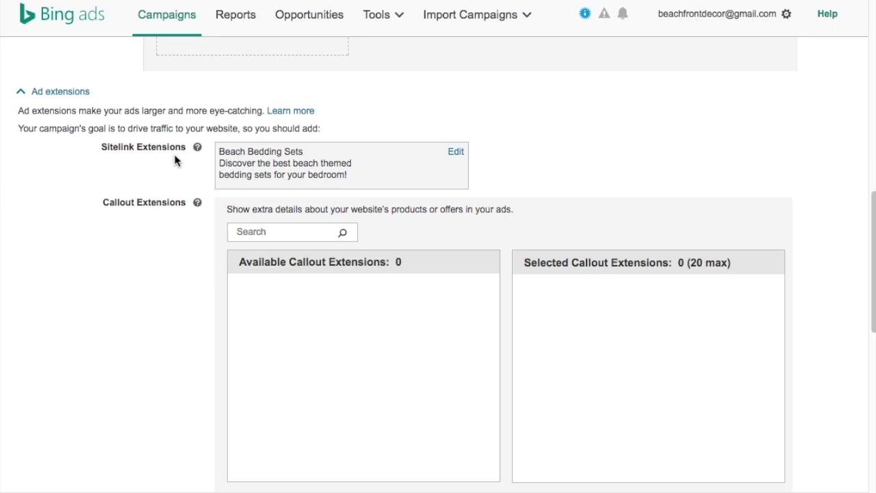
scroll(147, 180, "up", 7)
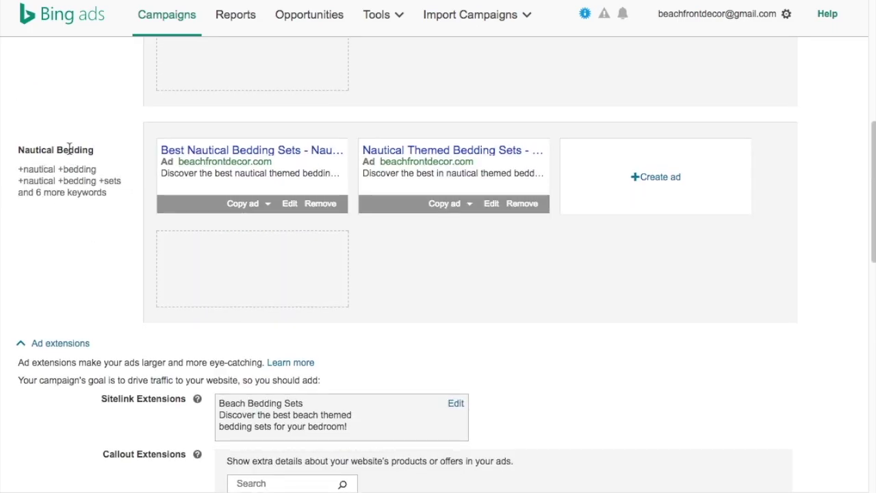
scroll(78, 143, "up", 5)
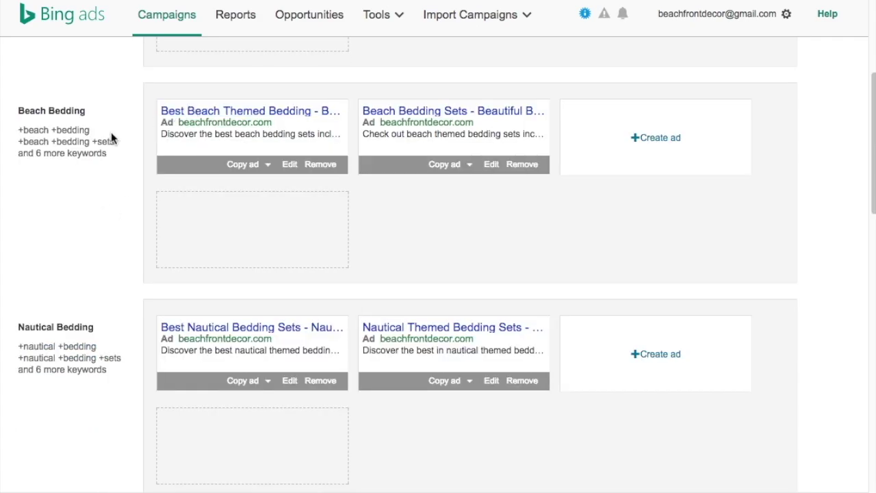
Add a new callout extension with the text "Free Shipping" and save it.
scroll(91, 180, "down", 15)
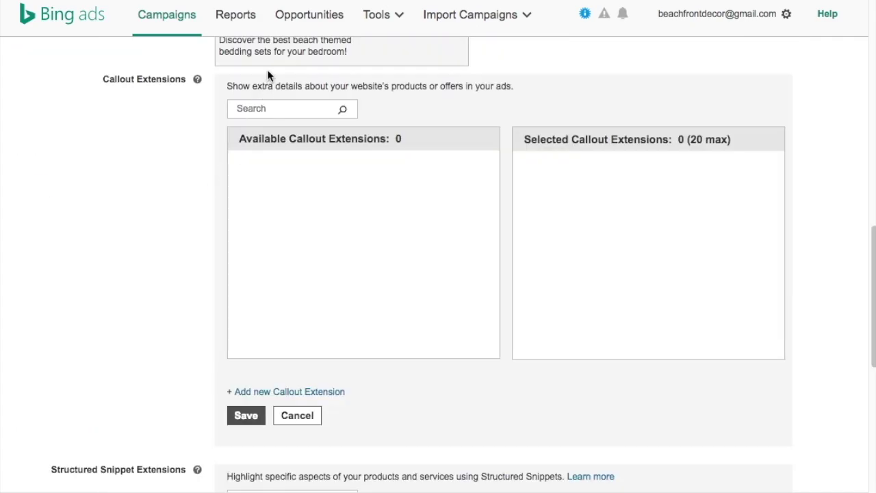
scroll(269, 76, "up", 1)
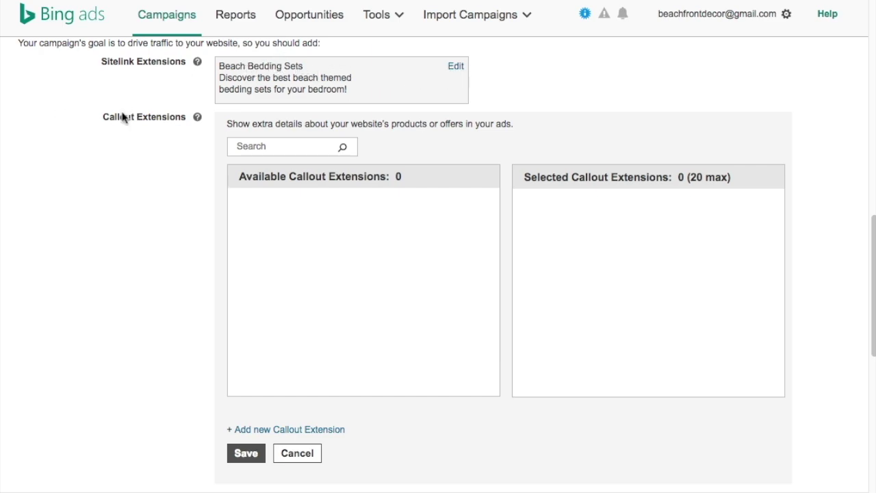
scroll(117, 191, "down", 1)
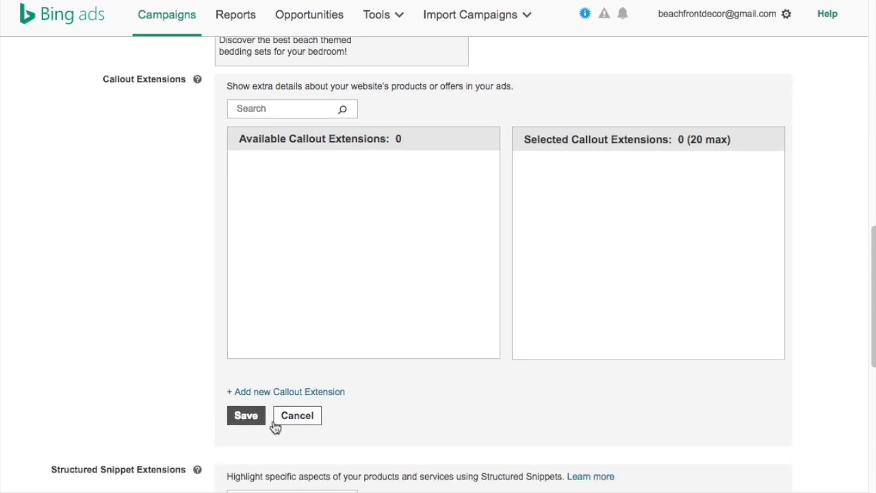
left_click(287, 395)
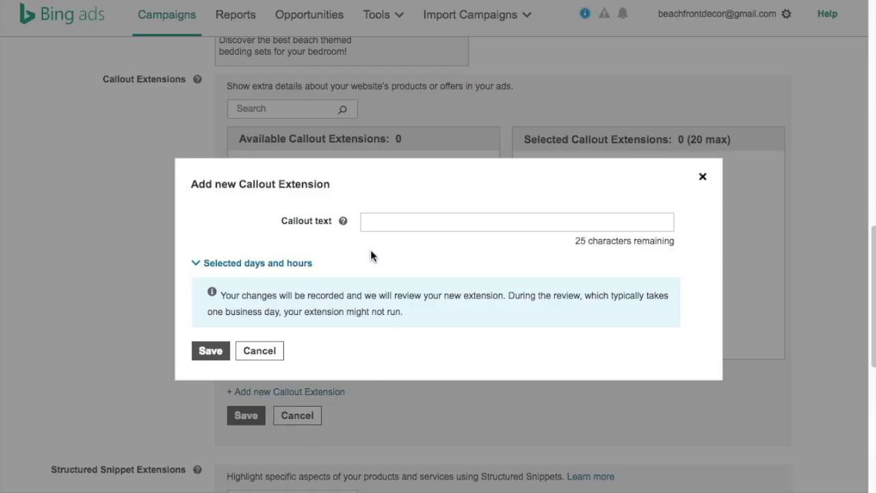
left_click(522, 222)
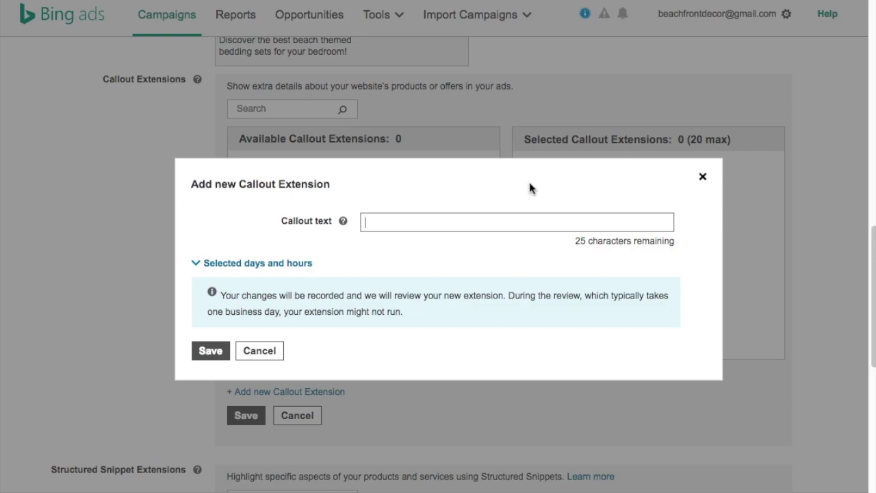
type("Free Shoipping")
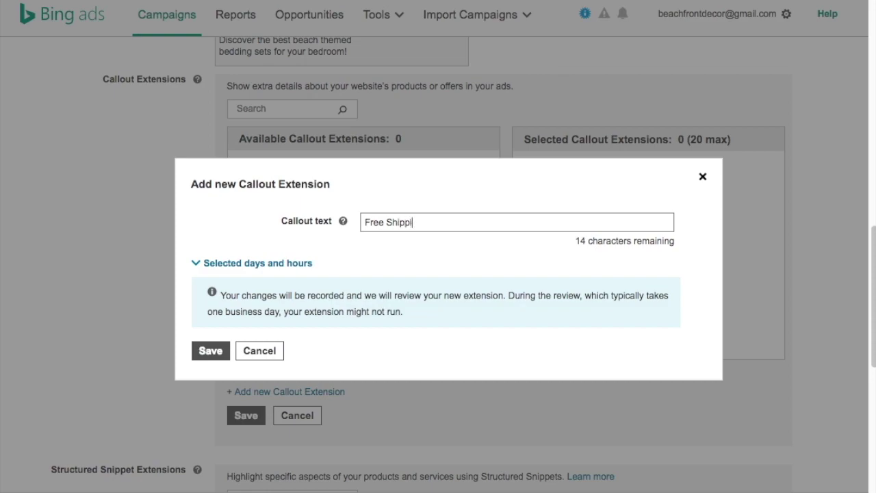
left_click(206, 353)
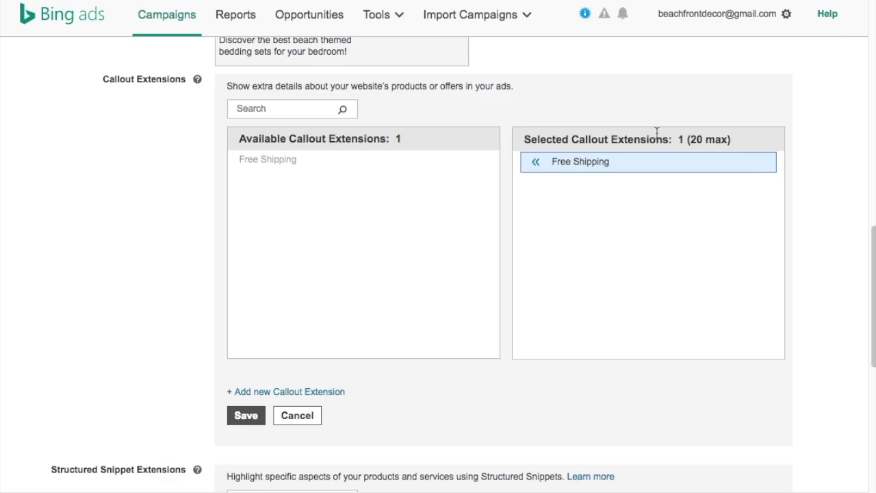
Add a second callout extension reading "Save 20% in November" and save it.
left_click(273, 393)
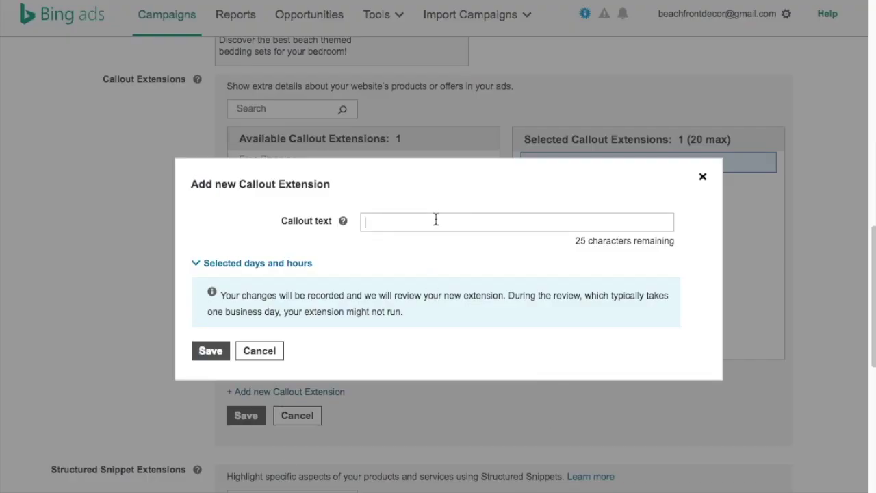
type("Save 20")
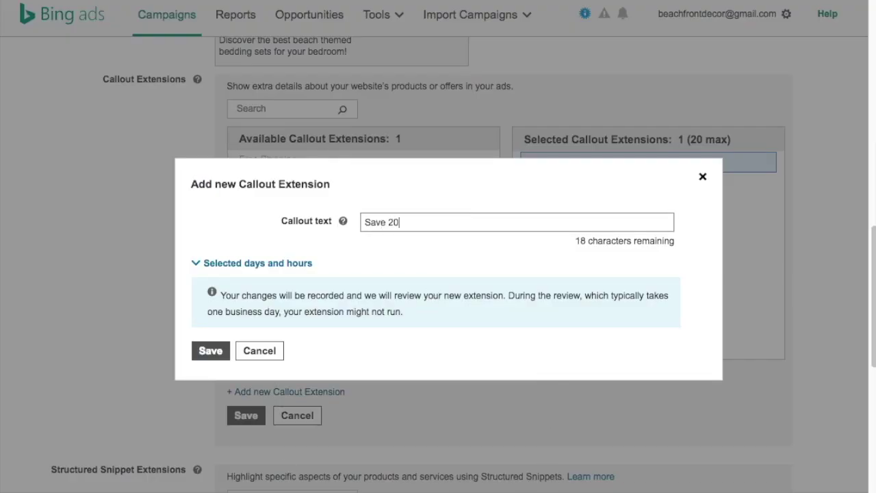
type("& i")
key("BackSpace")
type("% in November")
left_click(210, 351)
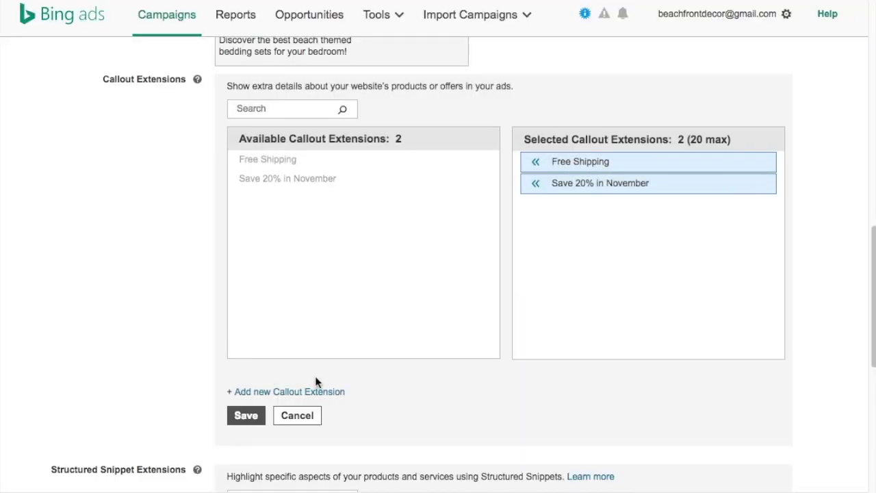
Add a third callout extension with the text "Best Beach Bedding" and save it.
left_click(333, 395)
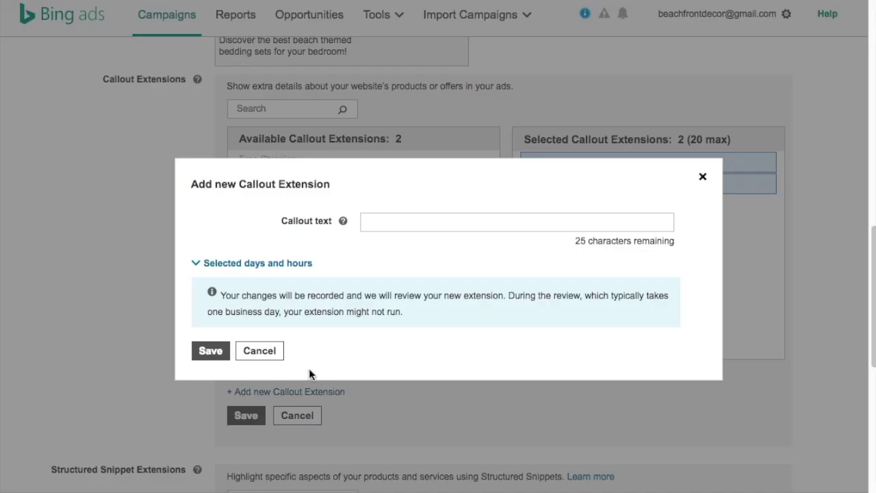
left_click(395, 220)
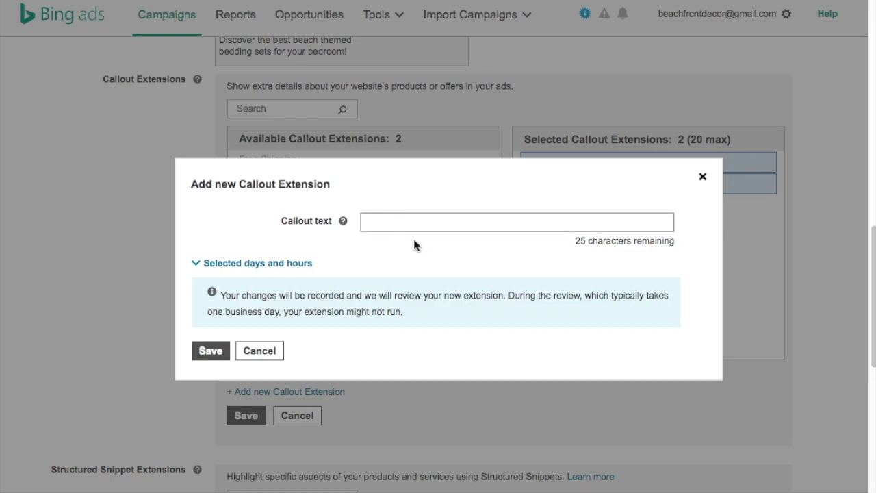
type("Best Beach Bedding")
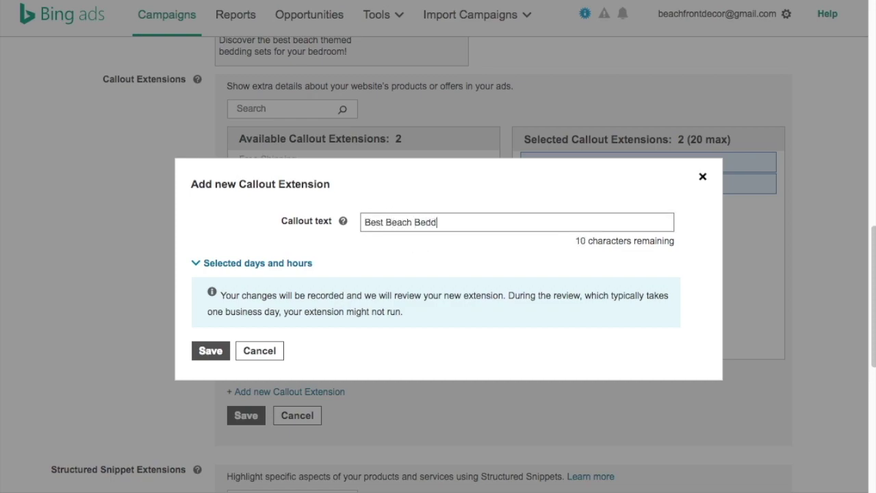
left_click(208, 351)
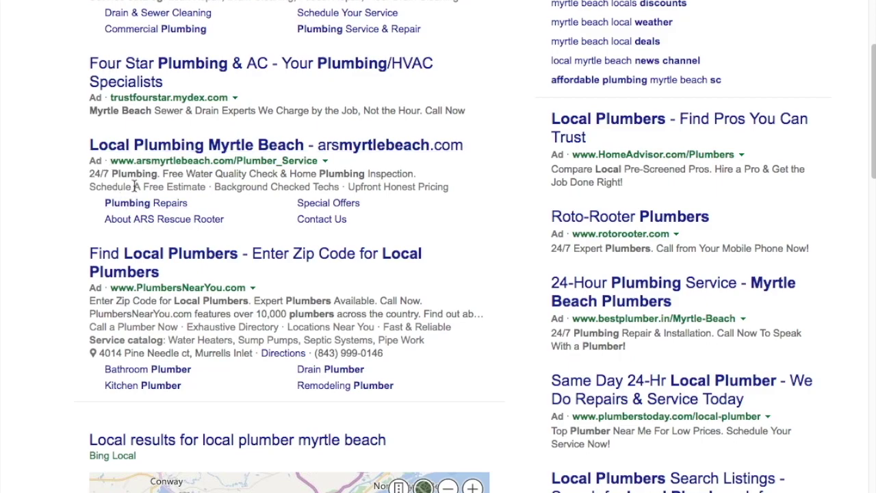
Check how callouts appear in the Local Plumbing Myrtle Beach search ad, then save the campaign's callout selection.
scroll(84, 202, "up", 1)
left_click_drag(89, 214, 446, 211)
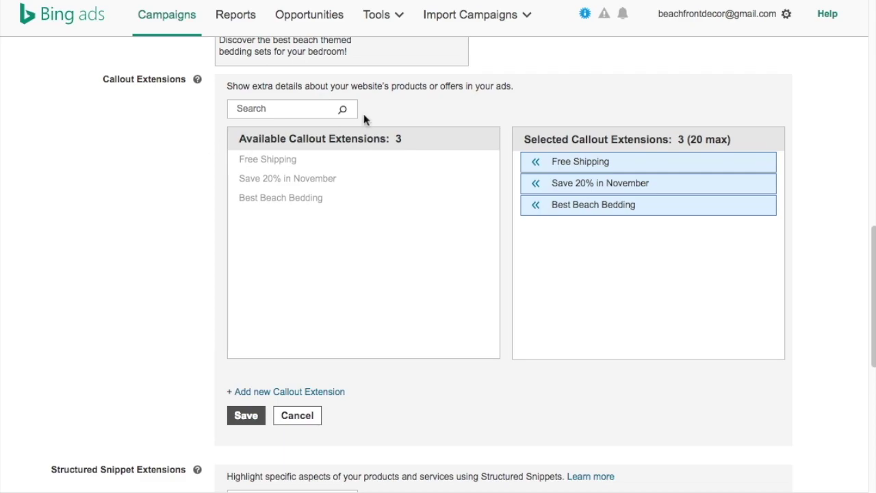
left_click(245, 415)
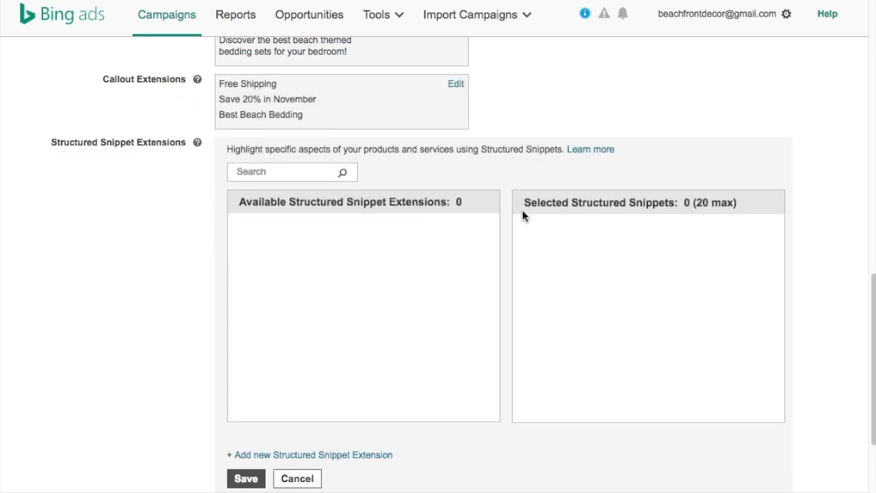
Start a new structured snippet extension and set its header to Brands.
scroll(176, 273, "down", 1)
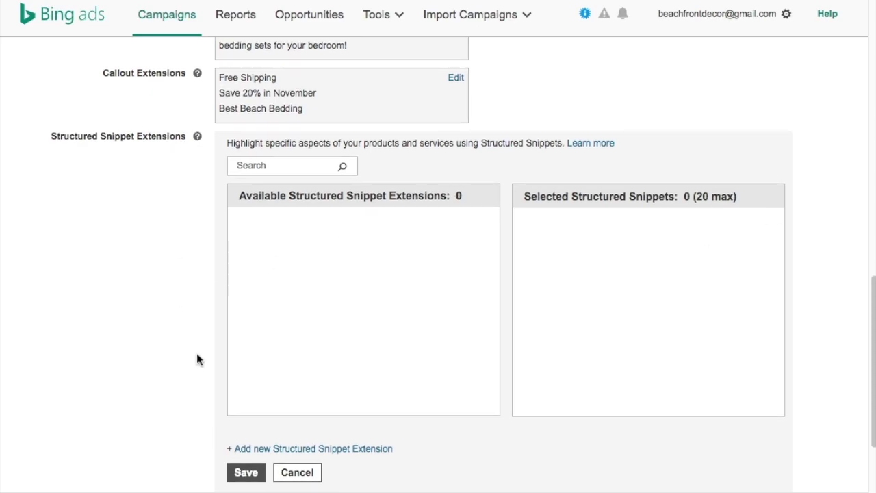
left_click(336, 449)
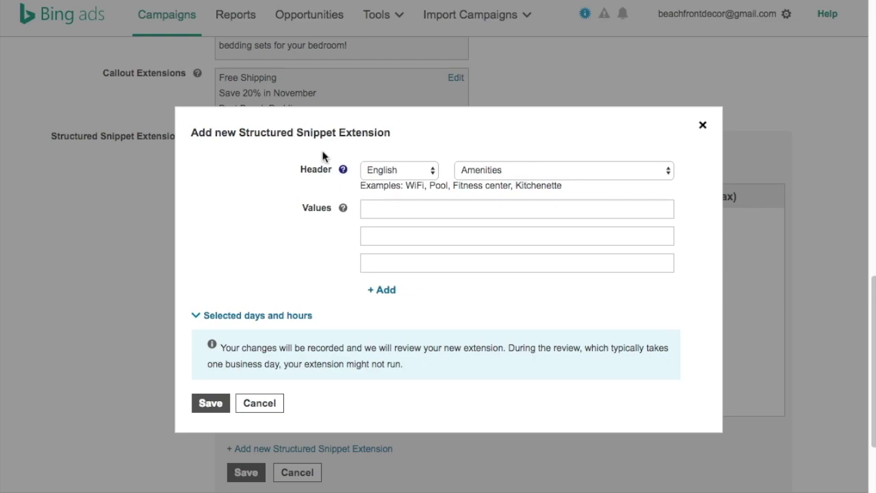
left_click(560, 170)
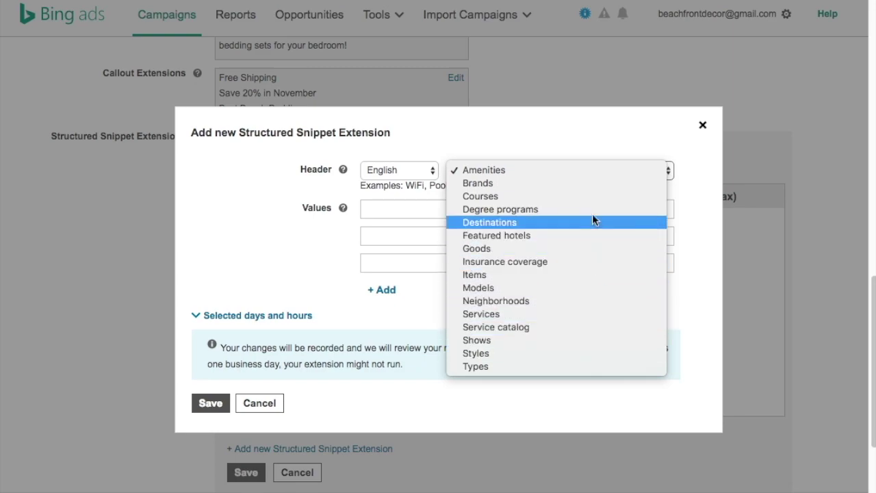
left_click(589, 186)
Fill the snippet's values with "Tommy Bahama", "Nautica" and "Beach Brand ABC", then save the structured snippet extension.
left_click(438, 209)
type("Tommy Bahama")
key("Tab")
type("Nautica")
key("Tab")
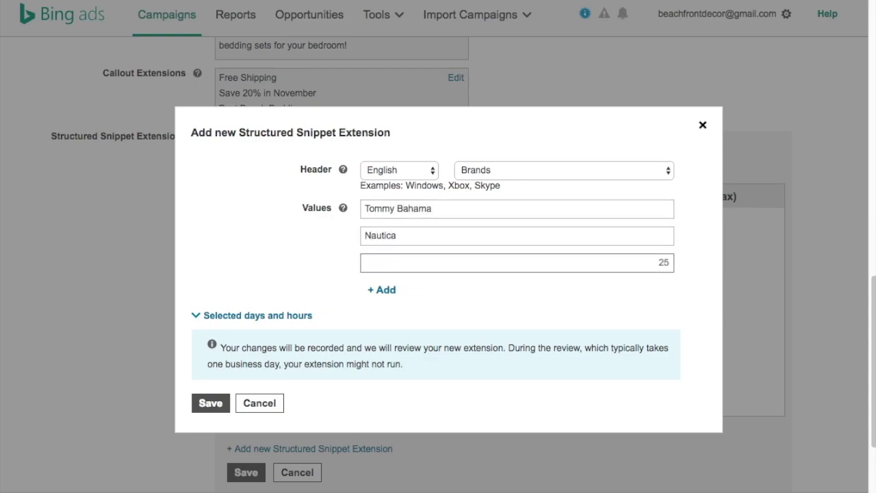
type("Beach Brand ABC")
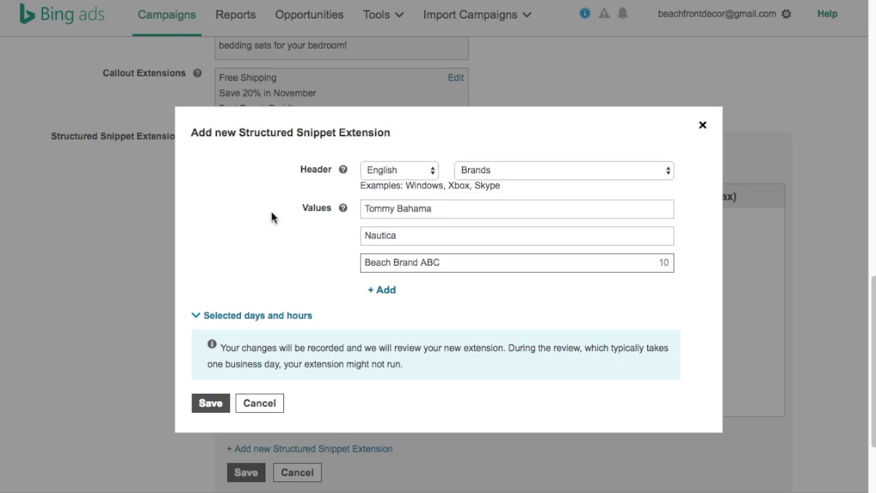
left_click(205, 405)
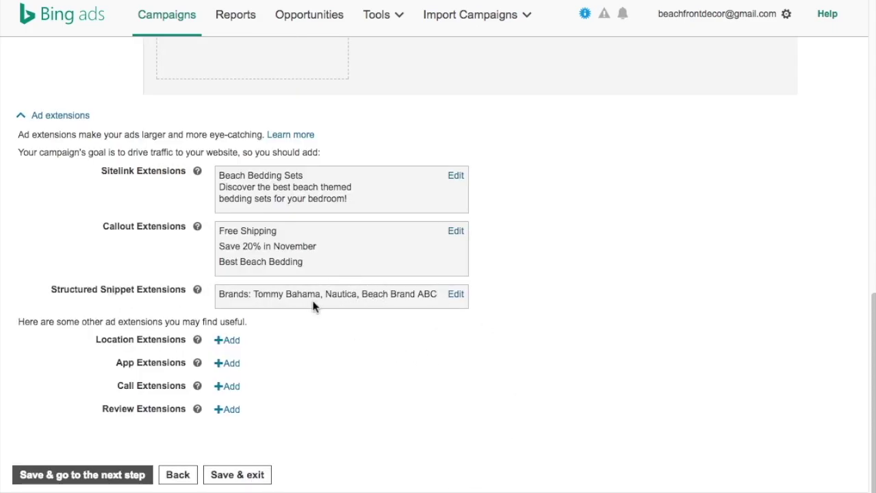
Review the brand values listed in the campaign's structured snippet extension.
left_click_drag(279, 297, 358, 294)
left_click(402, 294)
left_click_drag(438, 295, 248, 295)
left_click(358, 298)
left_click_drag(361, 295, 431, 302)
left_click(612, 357)
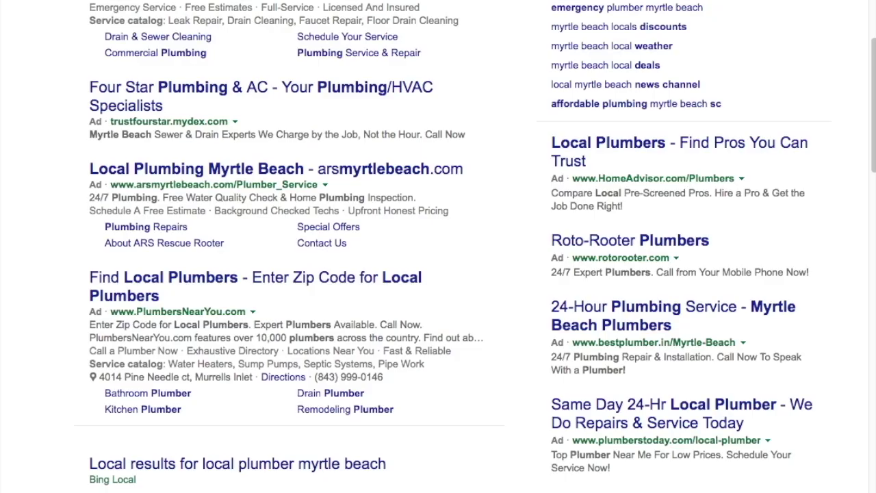
Examine the address line of the Find Local Plumbers search ad as an example of a location extension.
left_click_drag(100, 377, 214, 375)
left_click(212, 375)
scroll(46, 266, "down", 3)
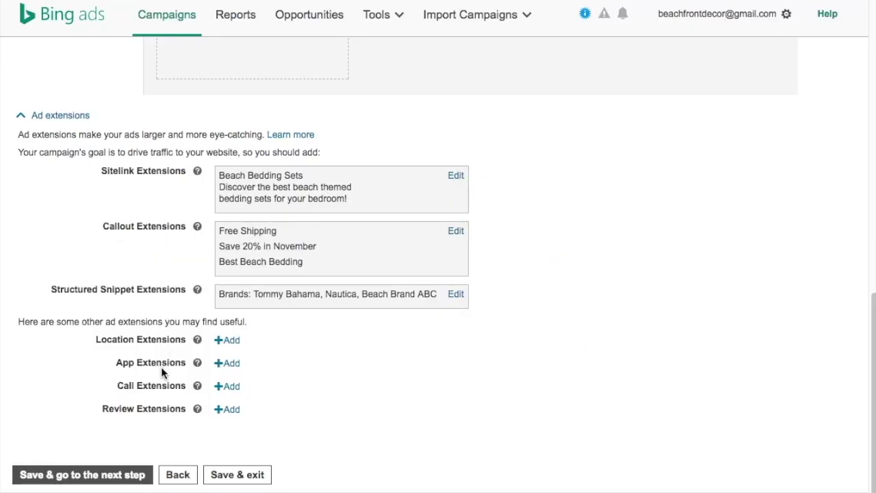
Inspect the phone number, call tracking and mobile format options for a new call extension, then close the form without saving.
left_click(227, 387)
left_click(298, 332)
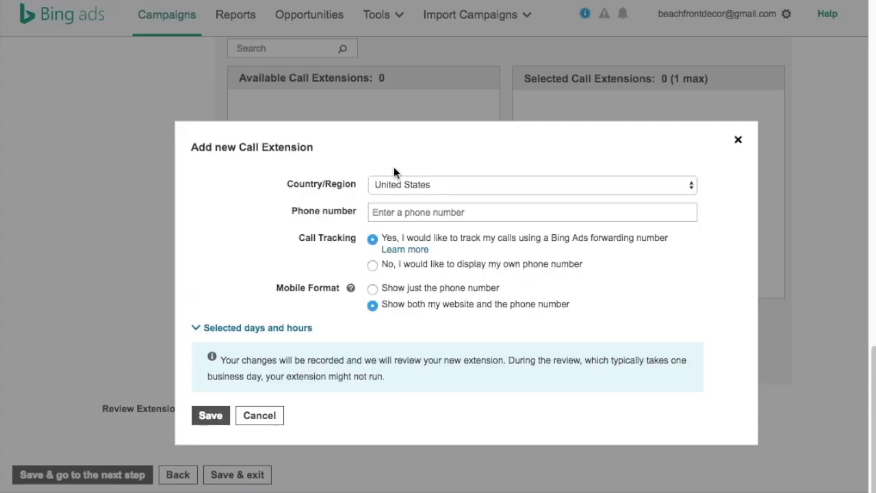
left_click(445, 215)
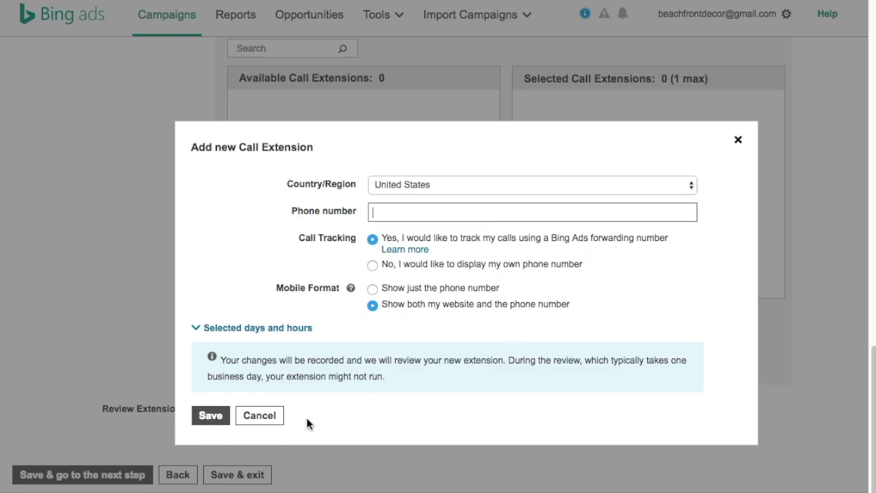
left_click(266, 421)
Inspect the format, review text and source fields for a new review extension, then cancel the review and call extension sections.
left_click(229, 408)
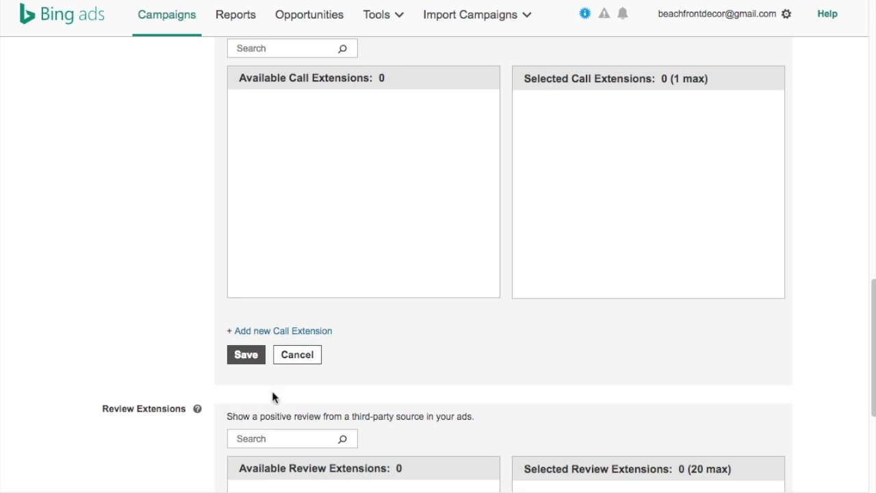
scroll(288, 403, "down", 4)
left_click(306, 431)
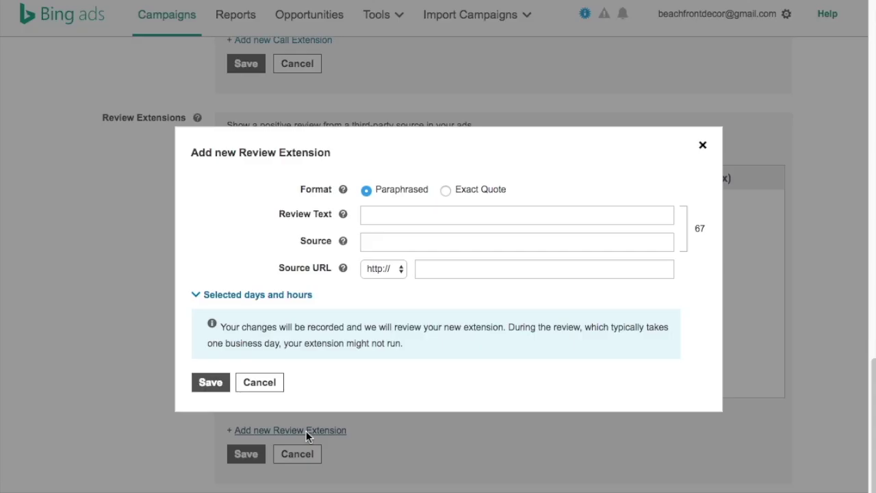
left_click(410, 221)
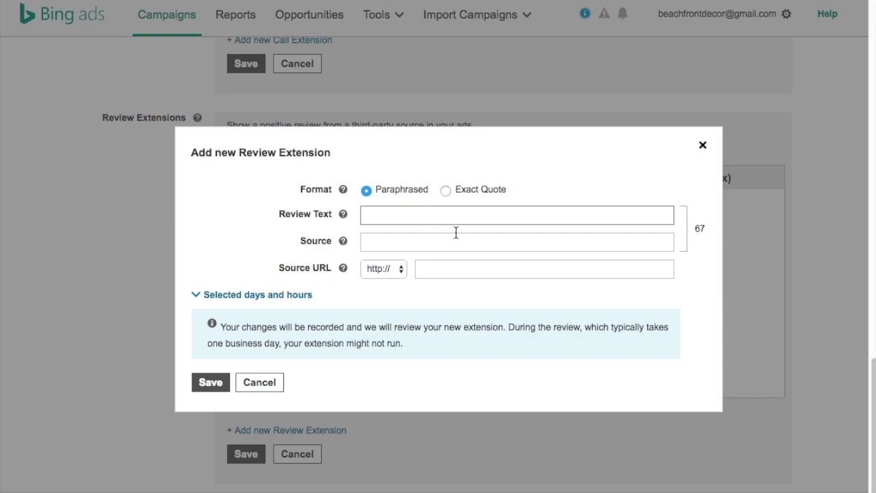
left_click(258, 386)
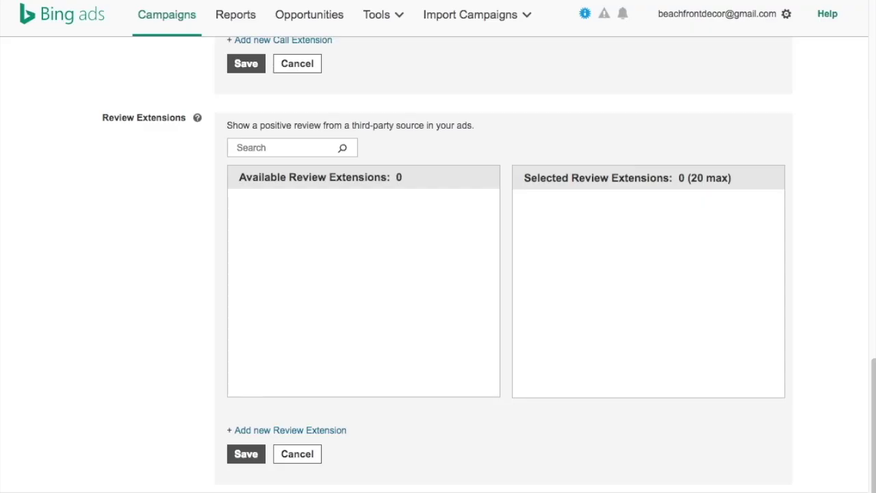
left_click(301, 456)
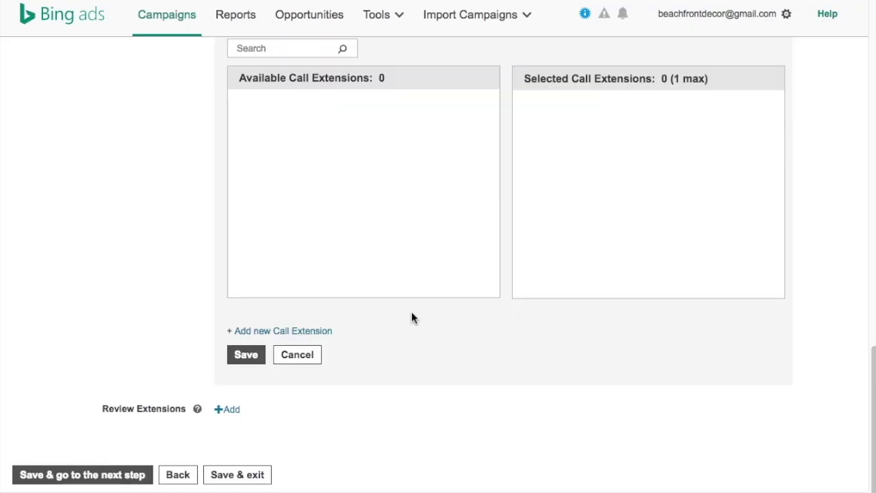
left_click(295, 354)
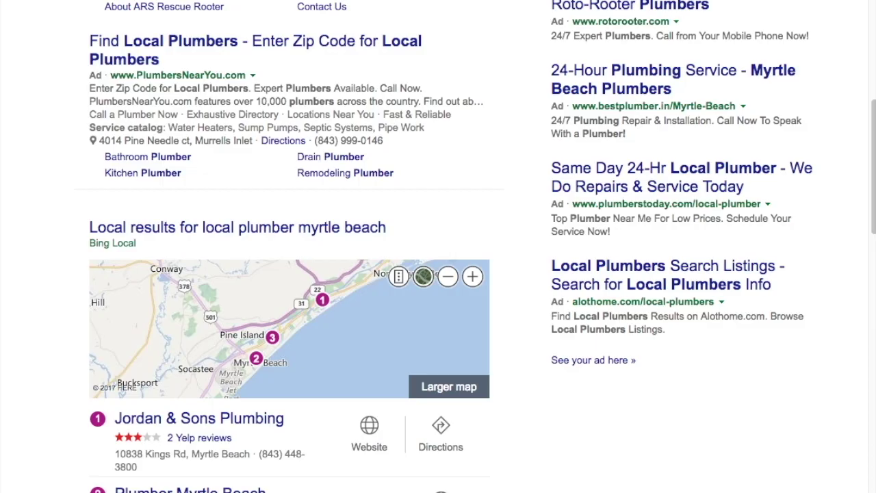
Save the ads and extensions to continue to the Budget & bids step, and select the individual daily budget amount.
scroll(10, 189, "up", 6)
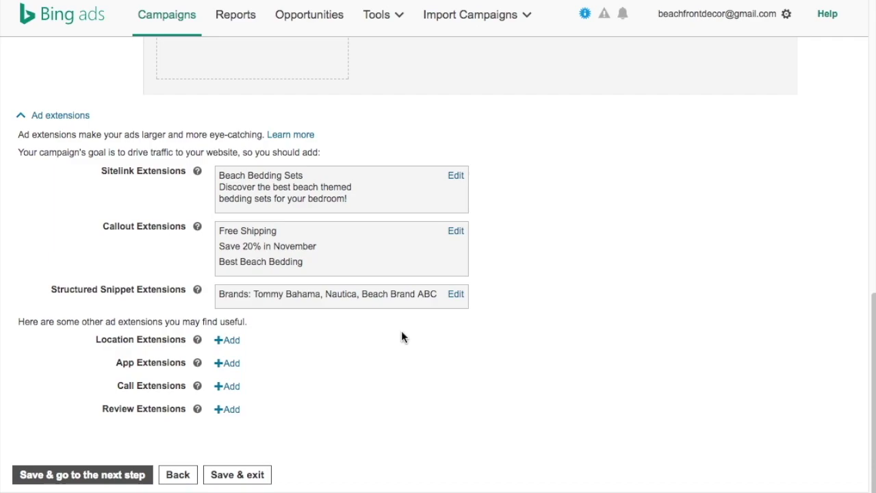
left_click(117, 469)
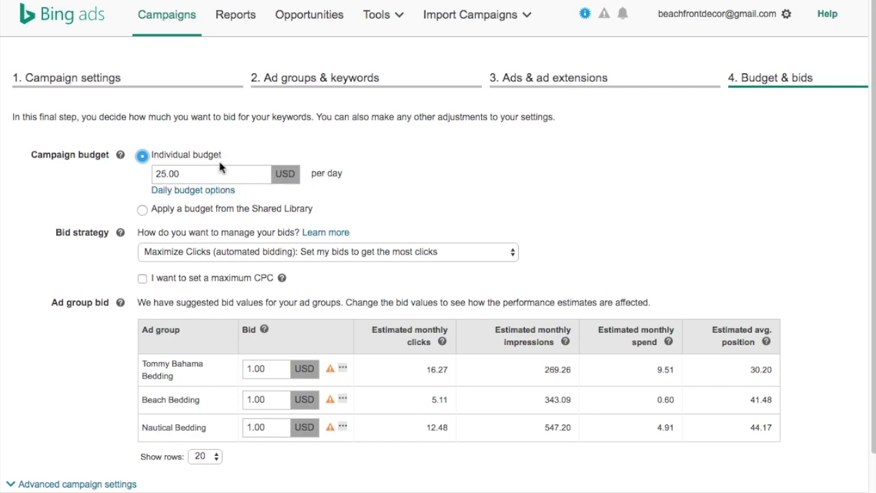
left_click_drag(205, 173, 139, 177)
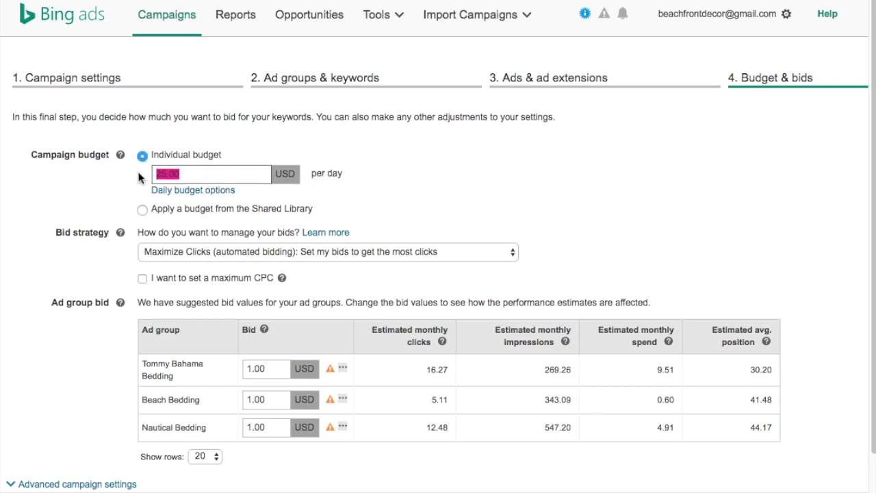
Set the individual campaign budget to 20.00 USD per day and the bid strategy to "Manual: Use the bid I set".
type("20.00")
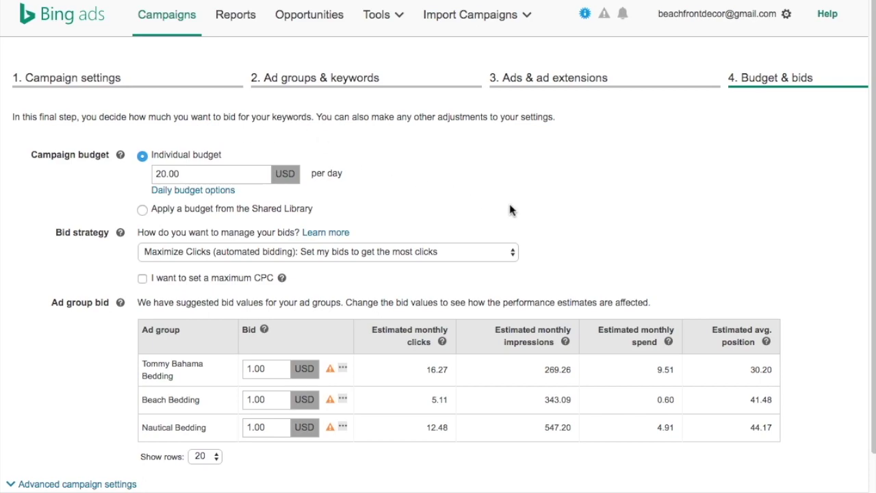
scroll(565, 177, "down", 1)
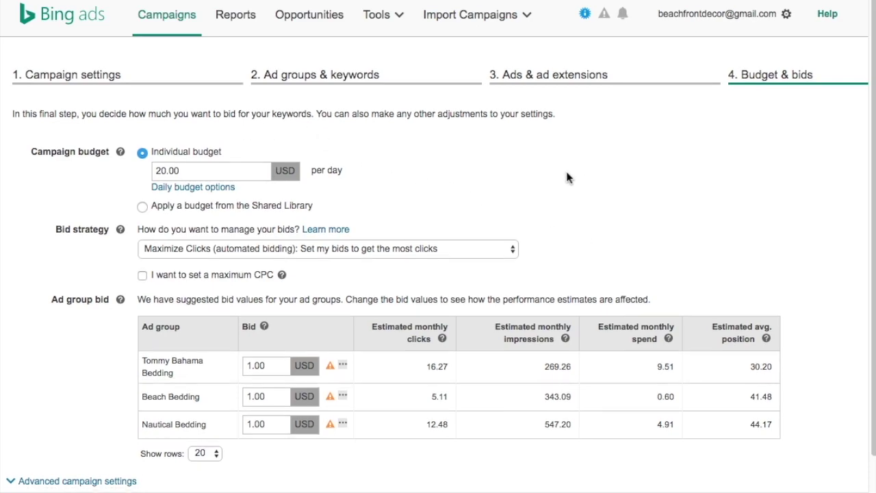
left_click(174, 247)
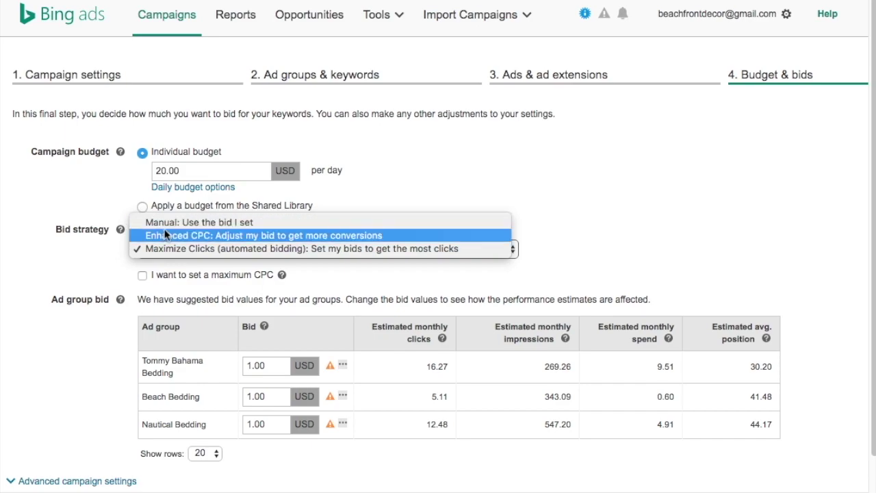
left_click(164, 224)
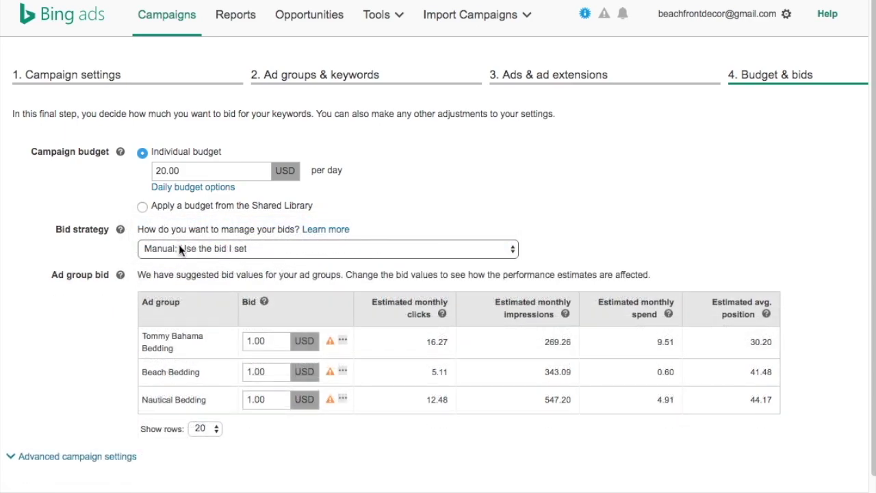
Set the bids of the Beach Bedding, Tommy Bahama Bedding and Nautical Bedding ad groups to 2.00 USD each.
scroll(328, 322, "down", 1)
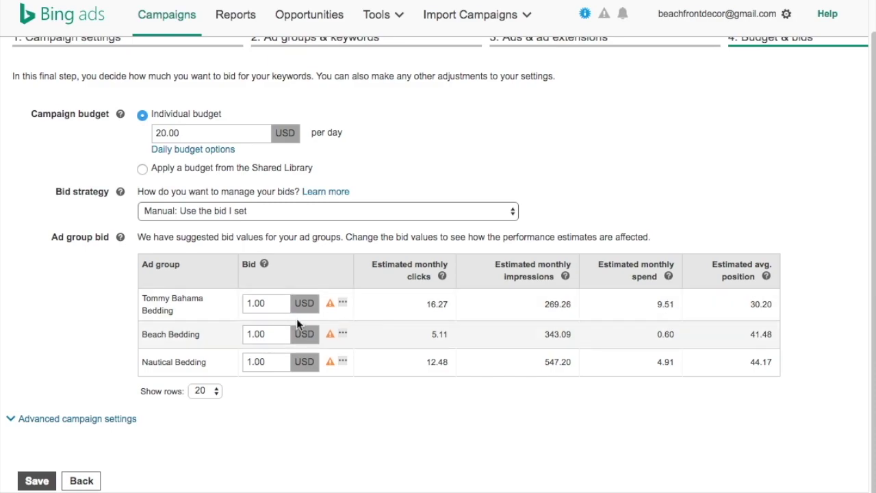
double_click(280, 333)
type("2.00")
left_click(241, 336)
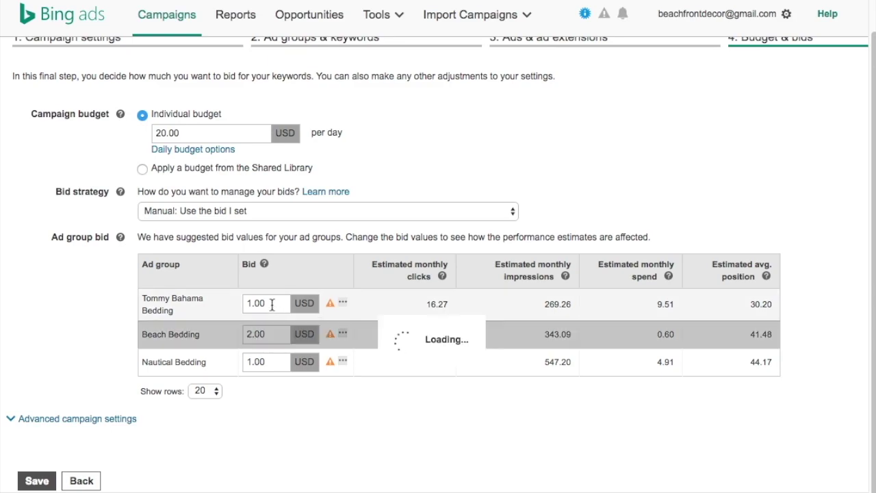
double_click(274, 303)
type("2.00")
left_click(260, 334)
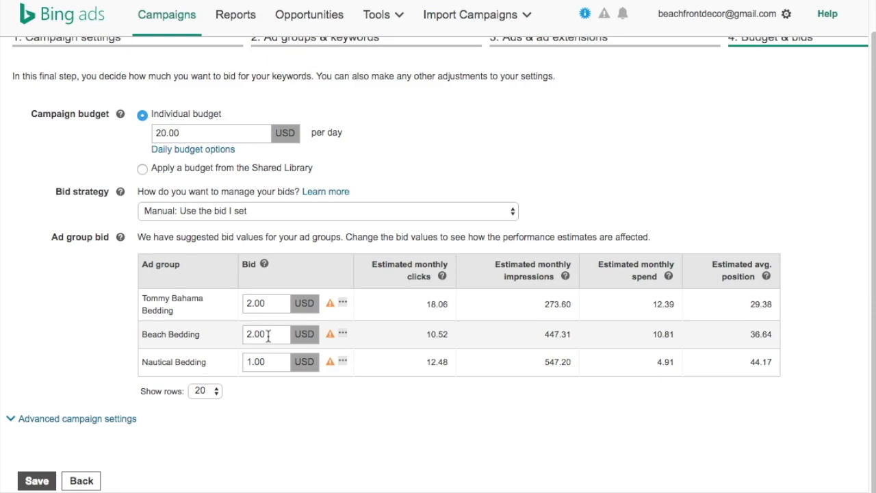
double_click(256, 360)
type("2.00")
left_click(53, 336)
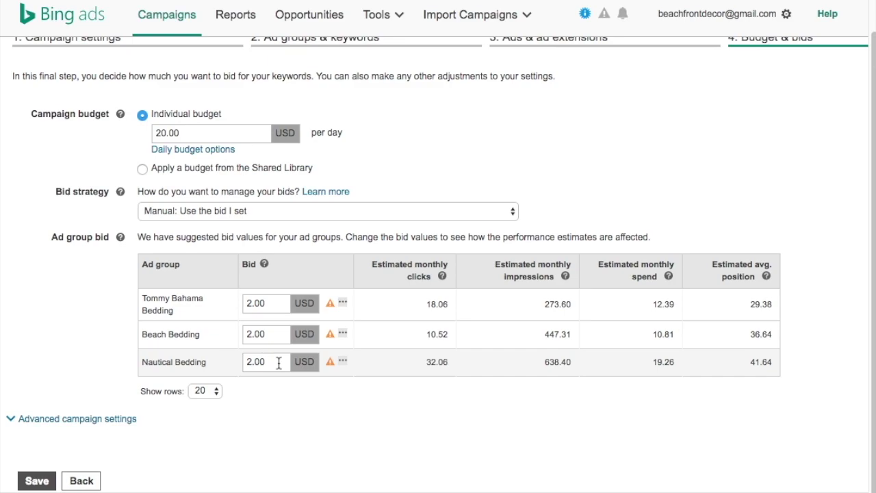
Expand the advanced campaign settings and show the device bid adjustments under Targeting.
scroll(106, 278, "down", 1)
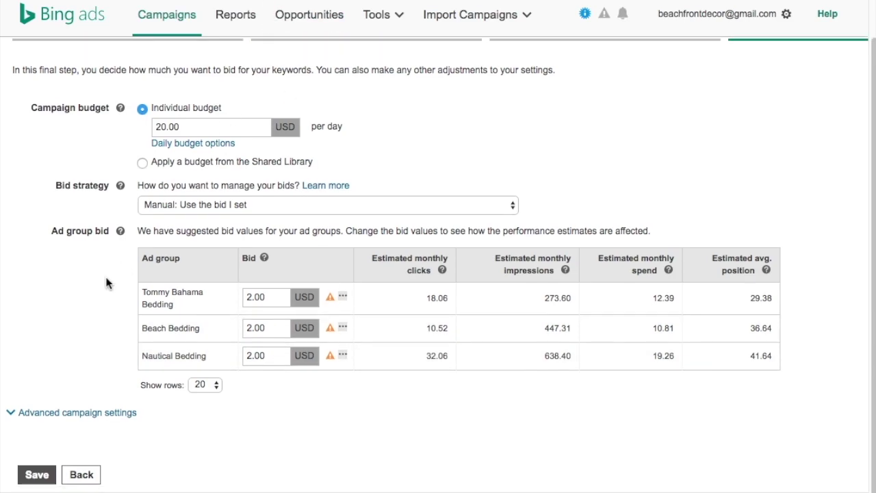
left_click(78, 413)
scroll(91, 297, "down", 3)
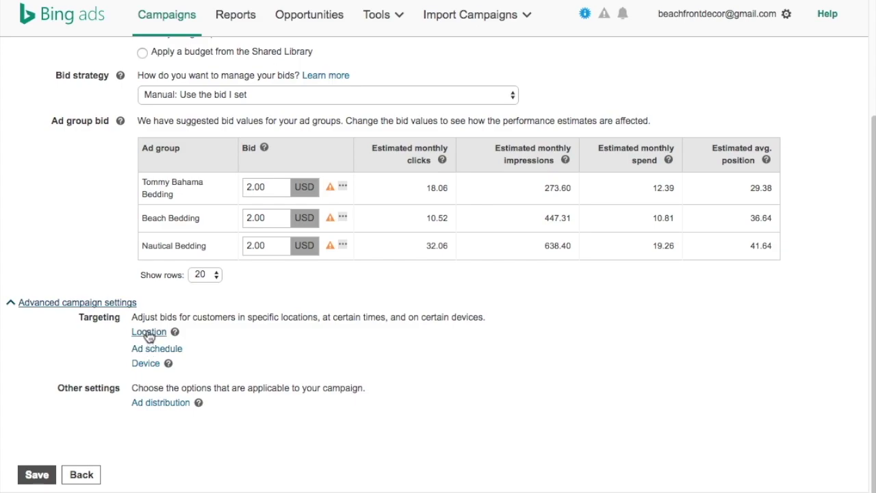
left_click(143, 363)
scroll(236, 378, "down", 2)
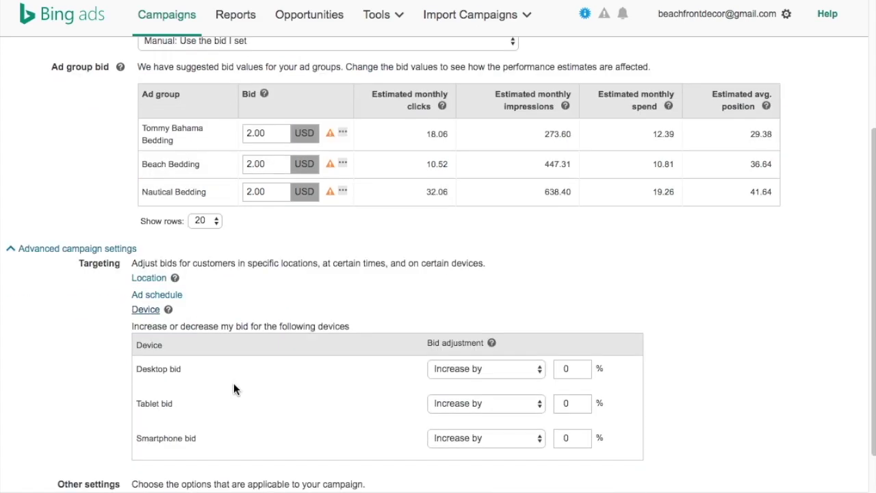
Try the Decrease by adjustment for the smartphone bid, and restore it to Increase by without entering a percentage.
left_click(505, 445)
left_click(500, 451)
double_click(567, 437)
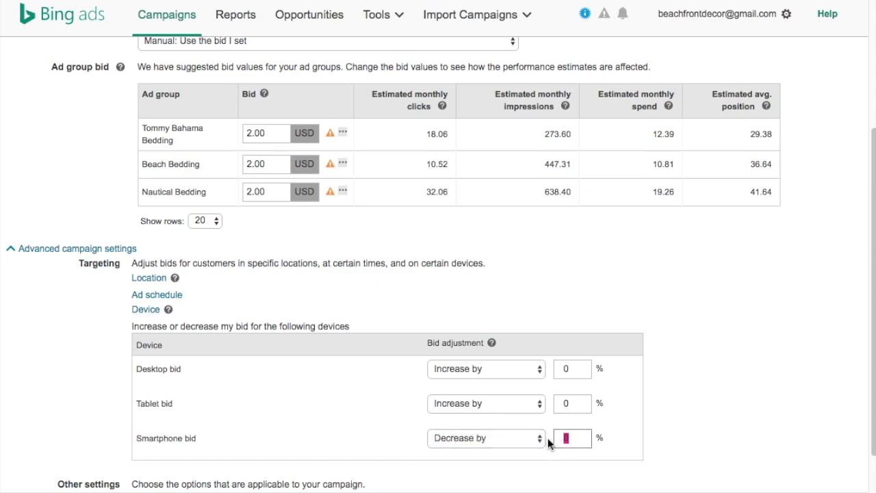
left_click(535, 438)
left_click(510, 425)
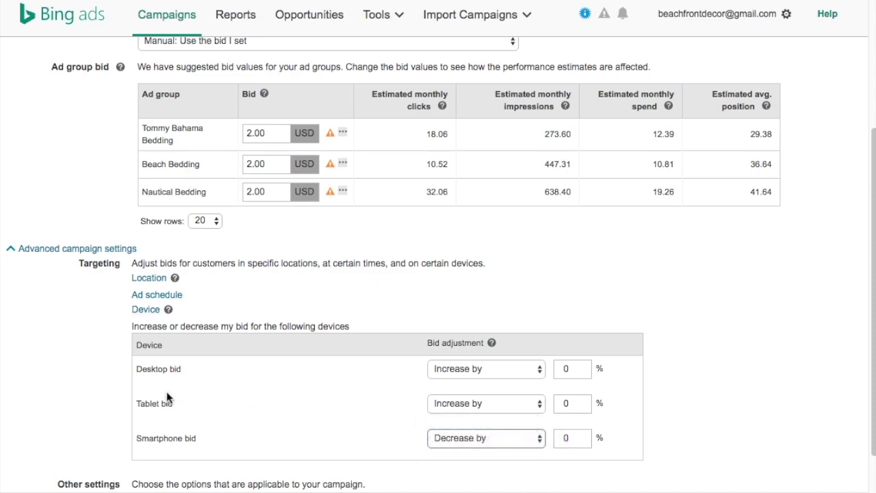
Set the ad schedule's targeted days to Monday - Friday, and expand the location bid adjustments.
left_click(163, 299)
scroll(289, 346, "down", 5)
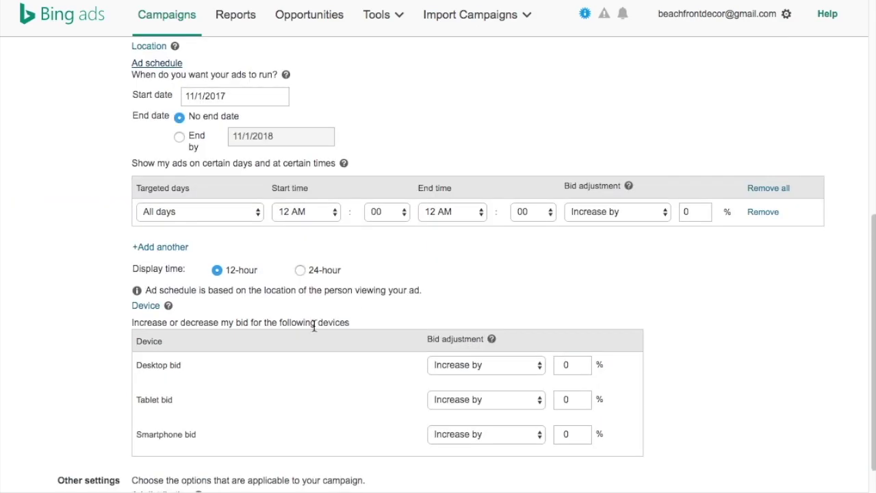
left_click(209, 216)
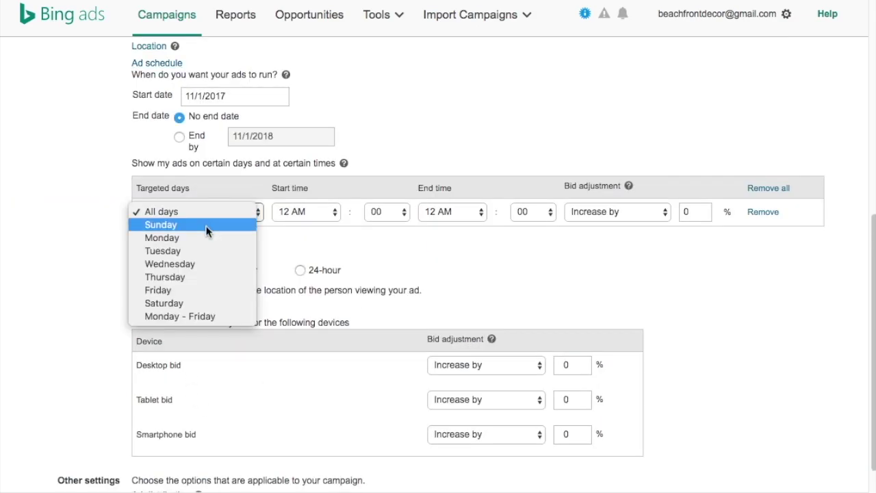
left_click(195, 316)
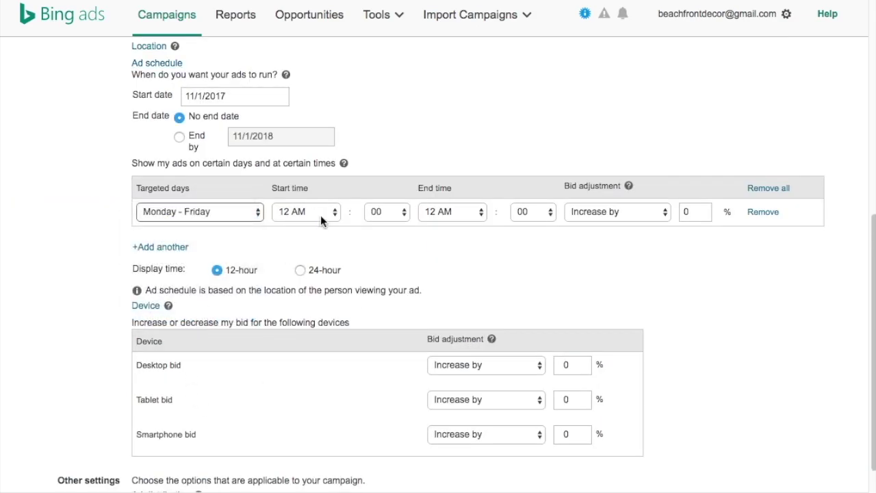
left_click(147, 46)
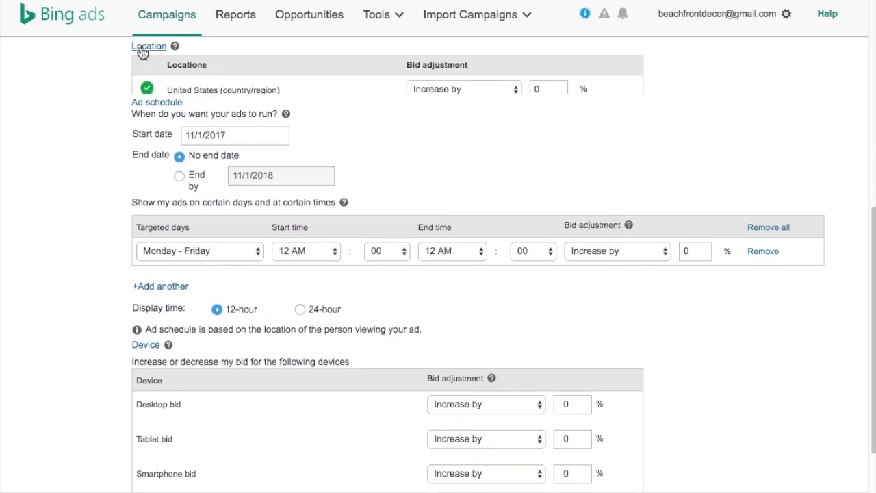
scroll(273, 157, "up", 1)
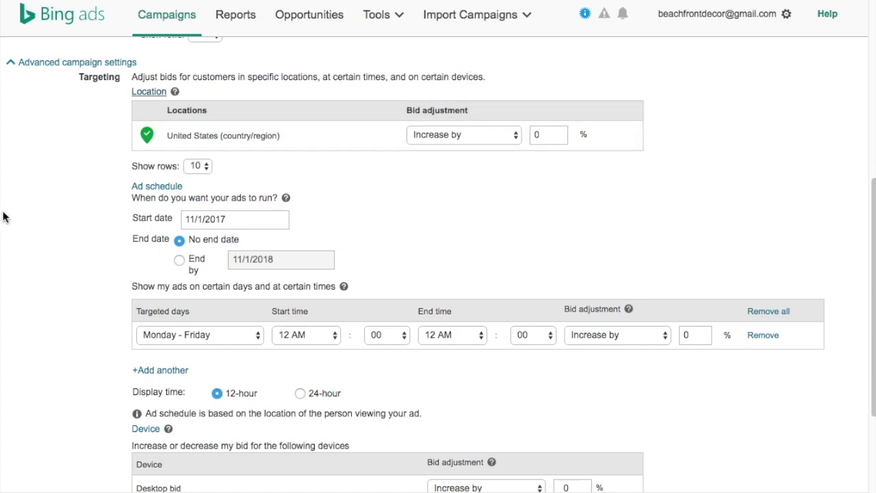
Expand ad distribution, try the search network options, select Bing, AOL, and Yahoo syndicated search partners only, save the campaign and dismiss the creation notice.
scroll(53, 190, "down", 3)
left_click(149, 404)
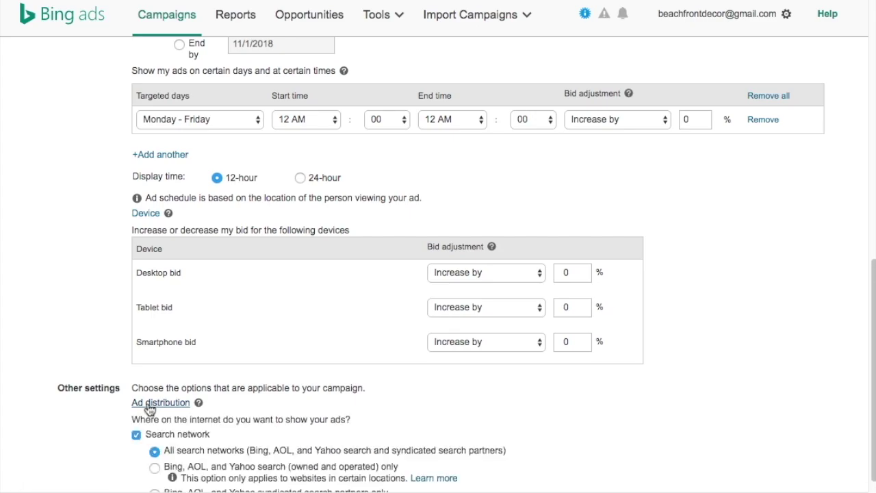
scroll(343, 394, "down", 2)
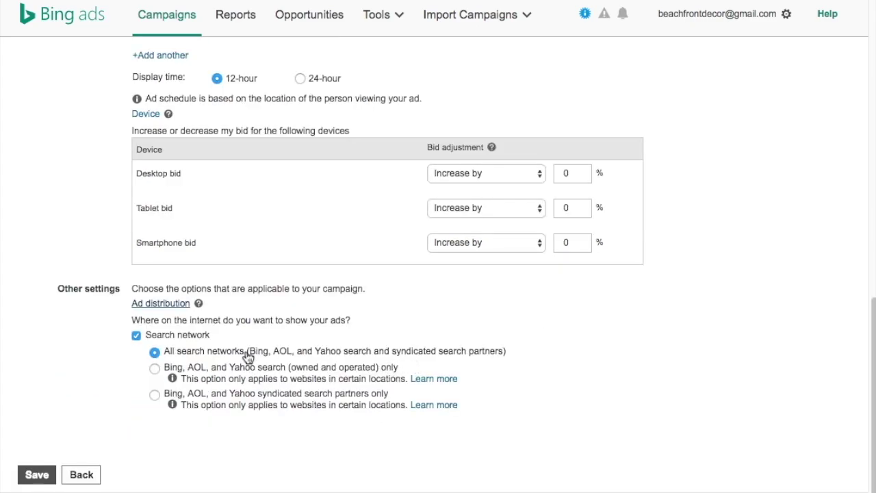
left_click(155, 369)
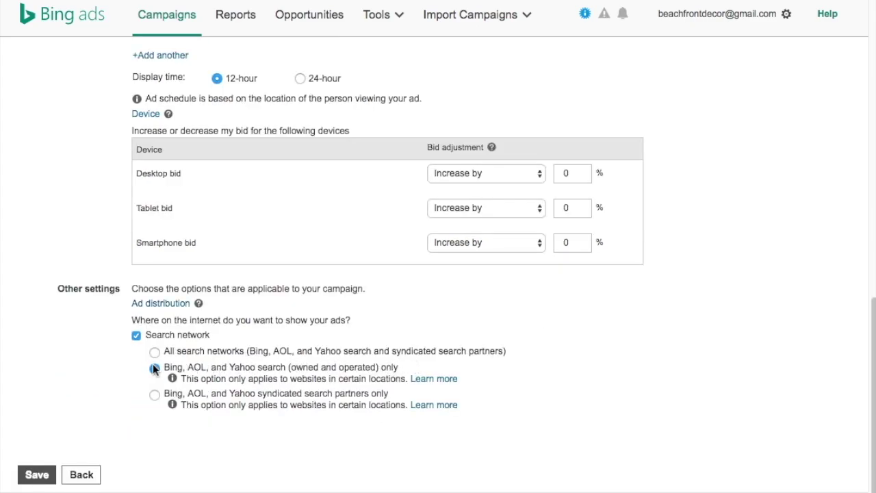
left_click(154, 396)
left_click(155, 353)
left_click(154, 395)
left_click(45, 478)
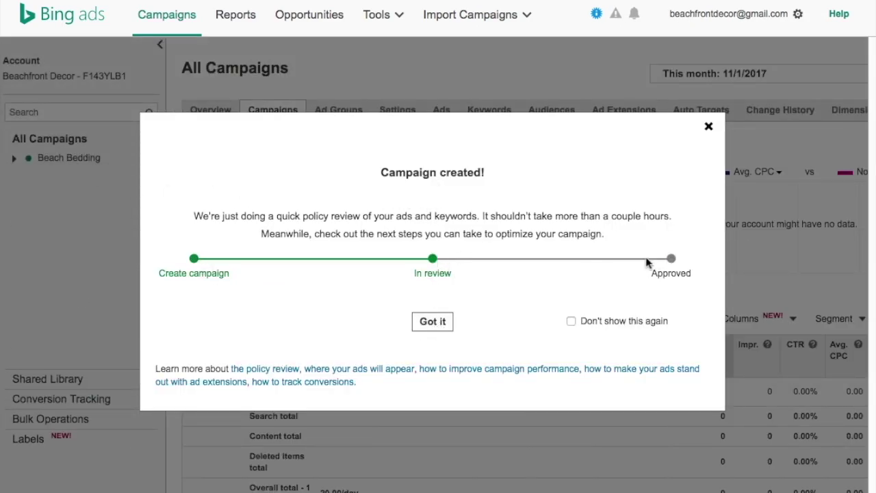
left_click(442, 329)
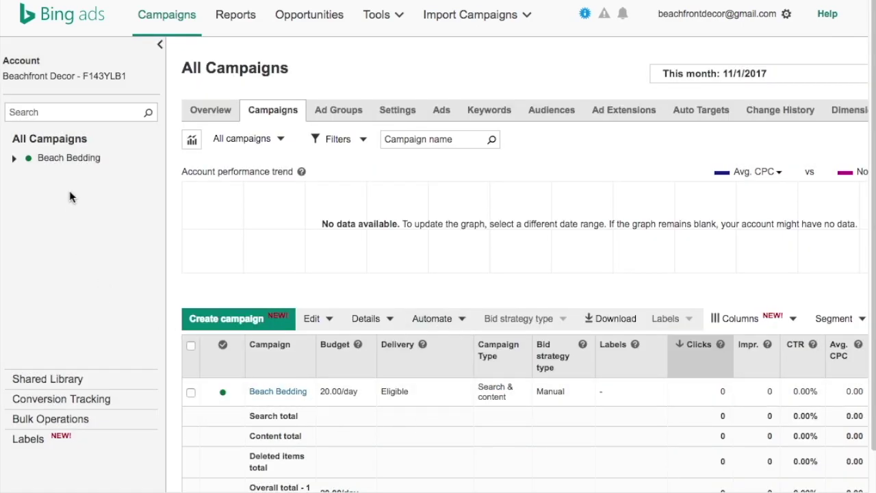
Open the Tommy Bahama Bedding ad group in the Beach Bedding campaign and review its keyword list.
left_click(259, 393)
scroll(366, 349, "down", 1)
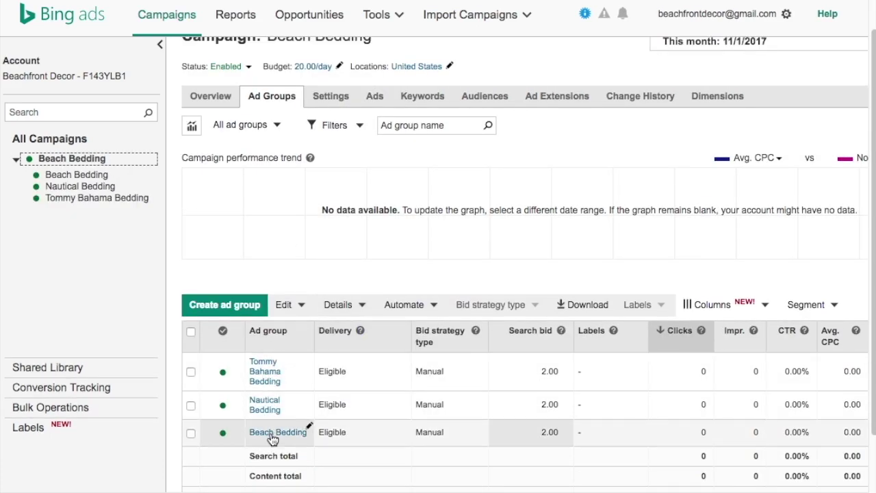
left_click(263, 376)
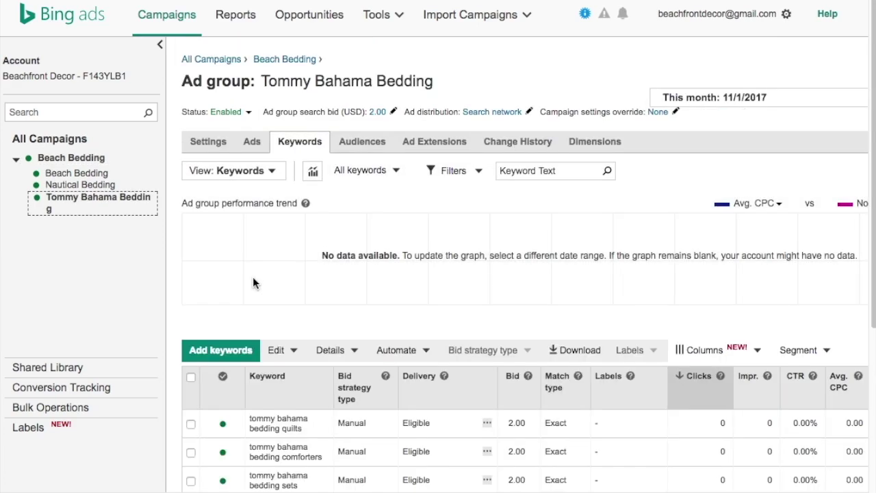
scroll(445, 308, "down", 3)
scroll(438, 309, "down", 3)
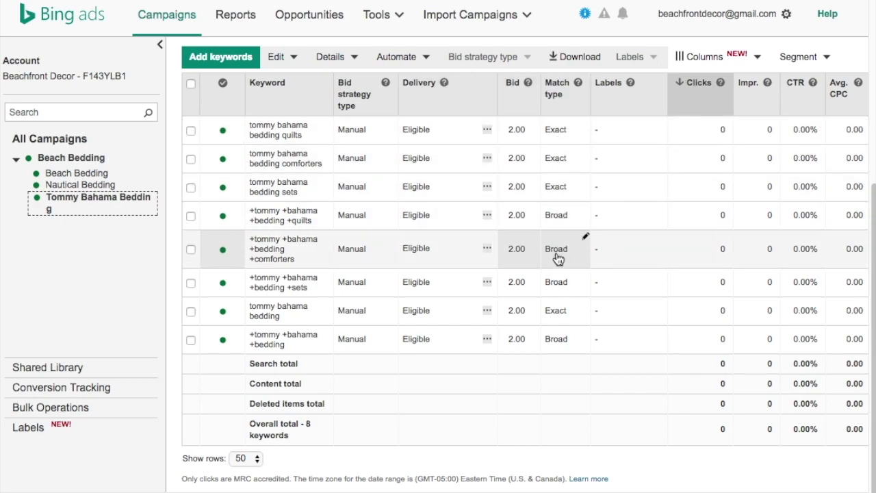
Add the keyword "tommy bahama quilts" to the Tommy Bahama Bedding ad group and save it.
left_click(220, 57)
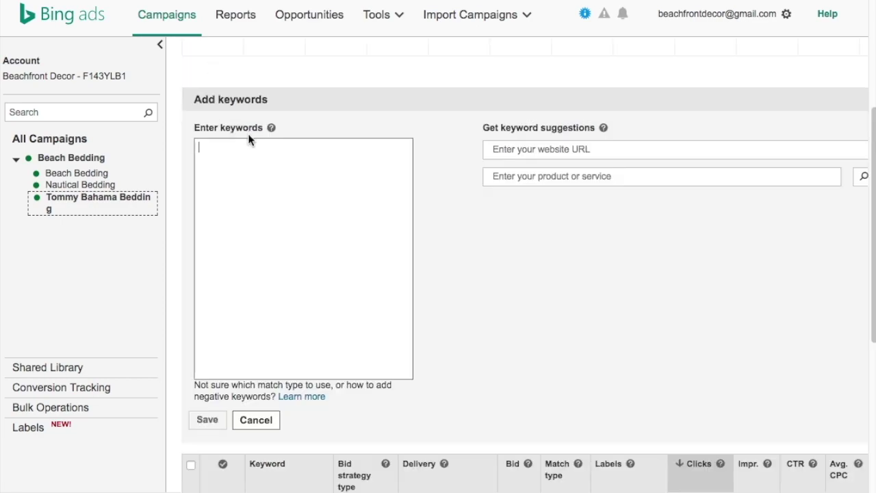
type("tommy bahama quilts")
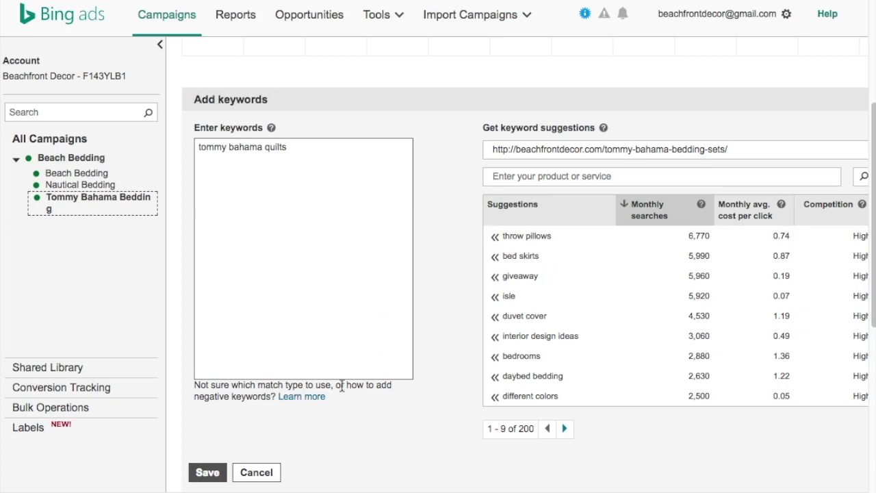
left_click(207, 472)
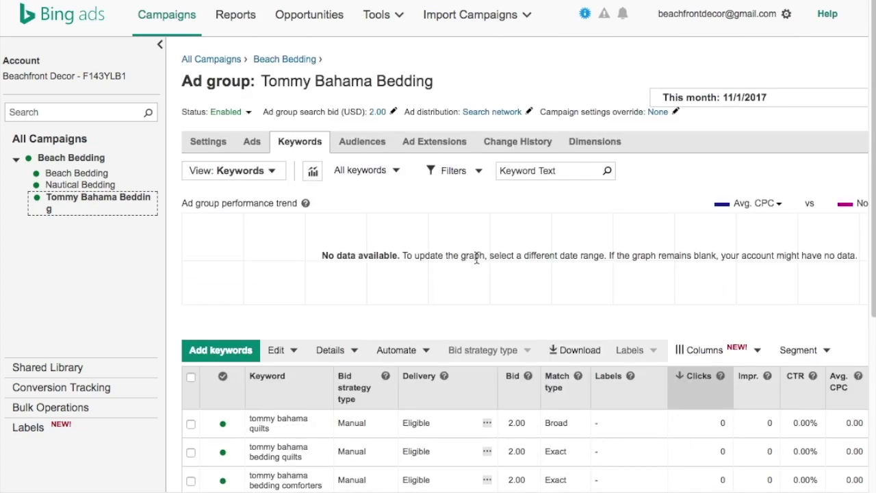
Change the match type of the "tommy bahama quilts" keyword to Exact and save the change.
scroll(534, 304, "down", 4)
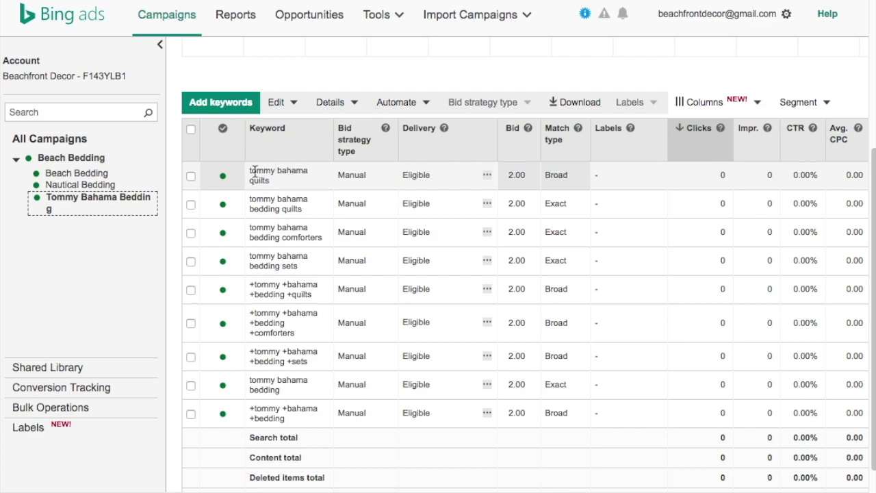
left_click(579, 170)
left_click(582, 174)
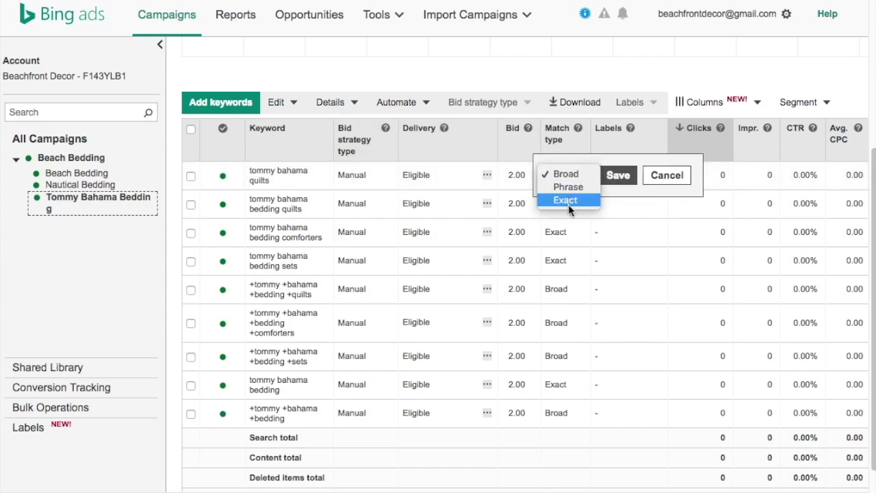
left_click(568, 200)
left_click(609, 180)
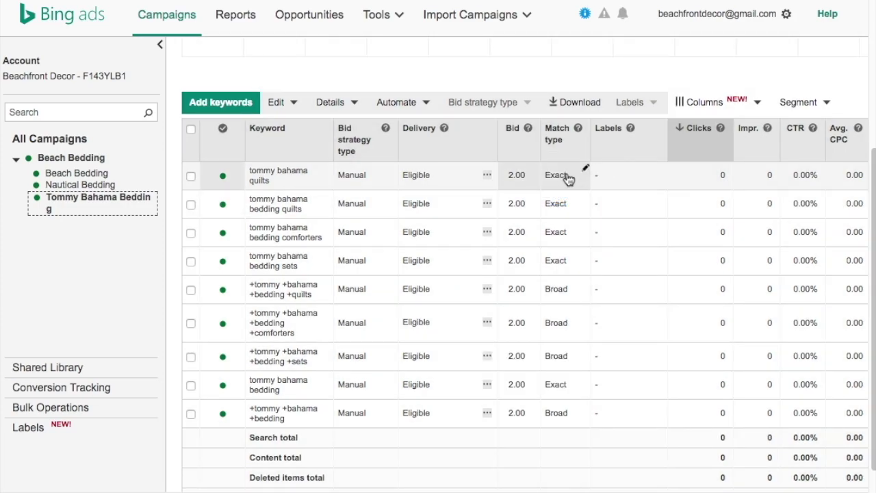
Add the keyword "+tommy +bahama +quilts" to the Tommy Bahama Bedding ad group, save it and check its entry in the keyword list.
left_click(273, 171)
left_click(279, 102)
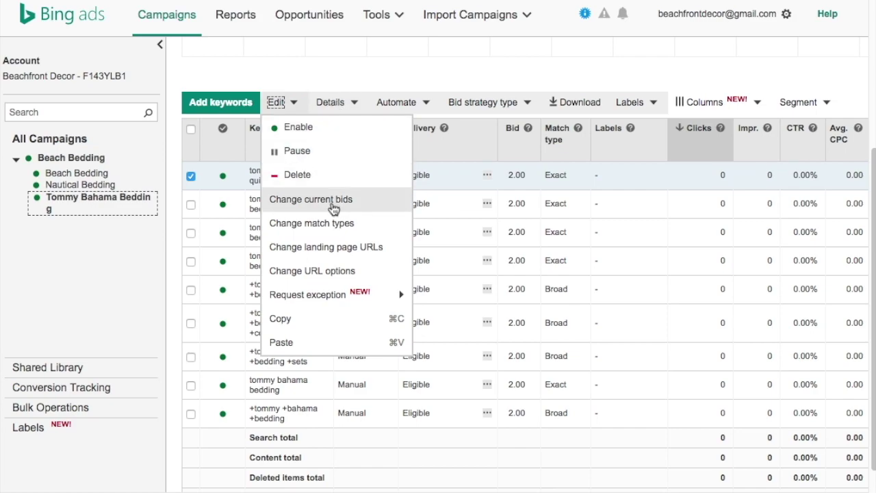
left_click(217, 103)
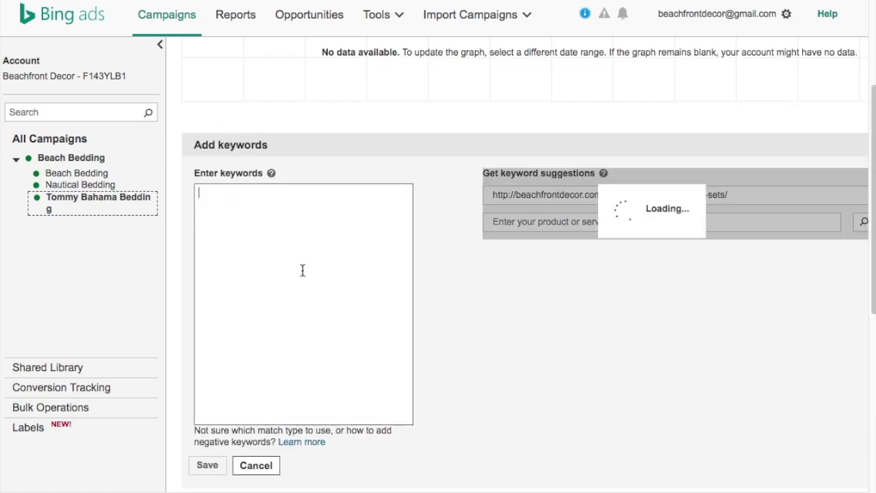
type("+tommy +b")
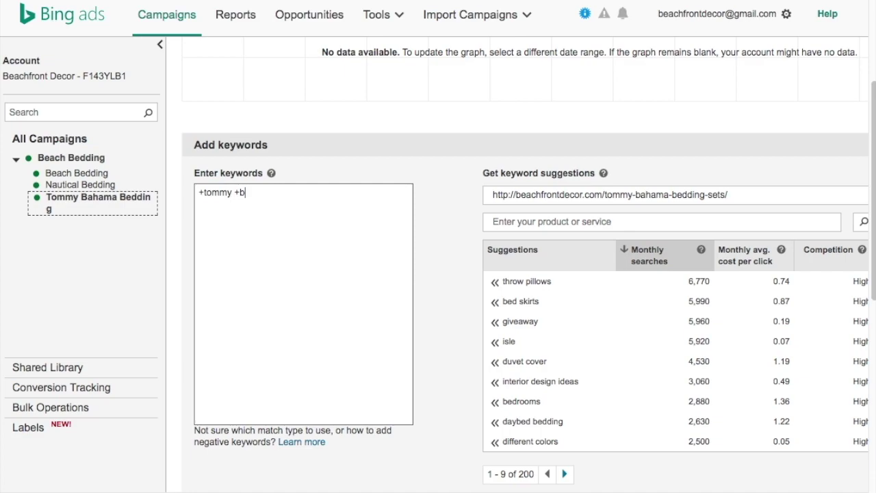
type("ahama +quilts")
scroll(318, 256, "down", 2)
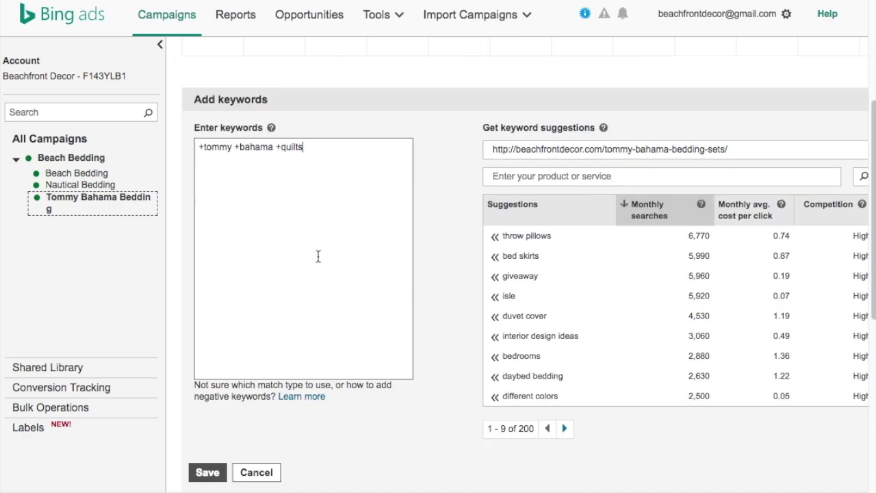
left_click(207, 472)
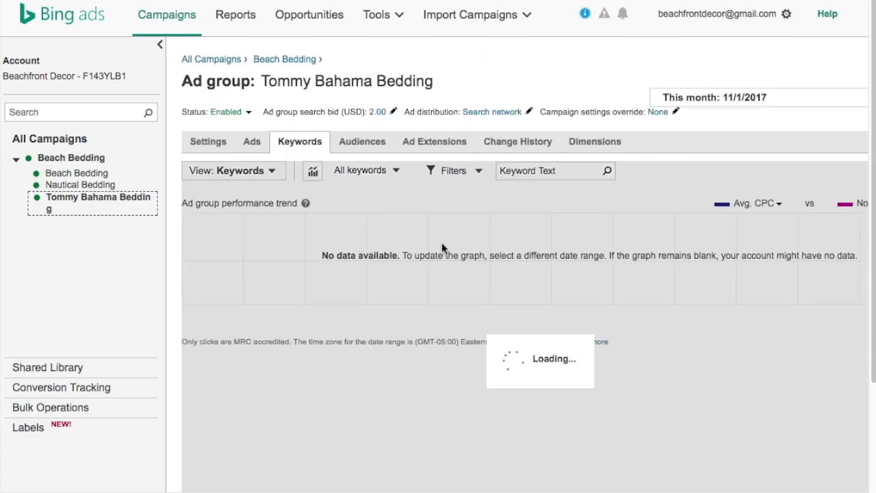
scroll(647, 274, "down", 2)
scroll(646, 273, "down", 3)
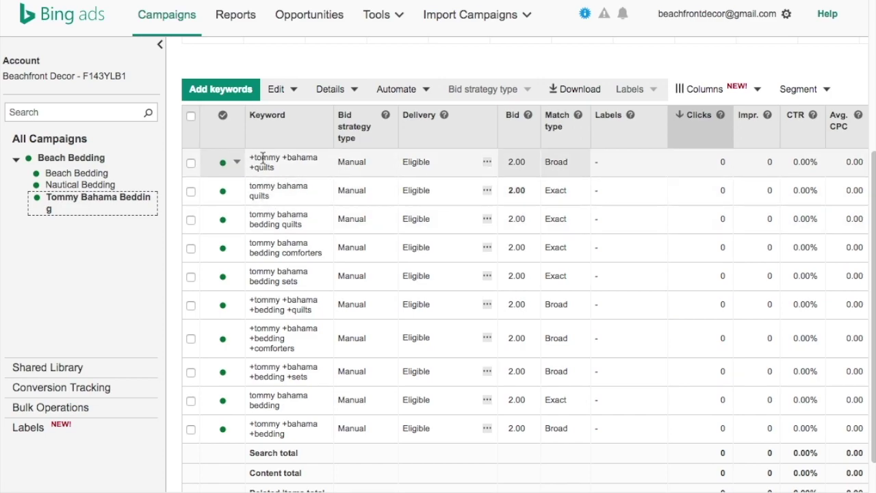
left_click_drag(252, 158, 294, 161)
Review the Tommy Bahama Bedding ad group's ads and inspect the landing page of the "Best Tommy Bahama Bedding" ad.
scroll(271, 218, "up", 5)
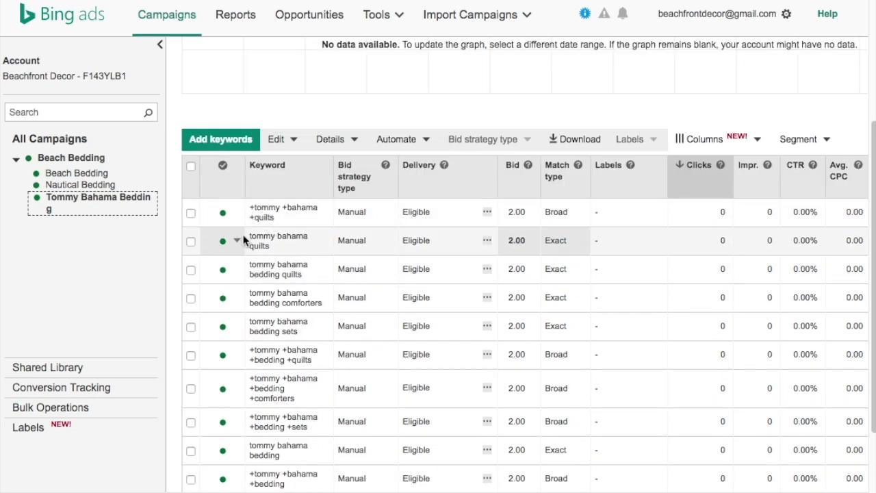
left_click(252, 147)
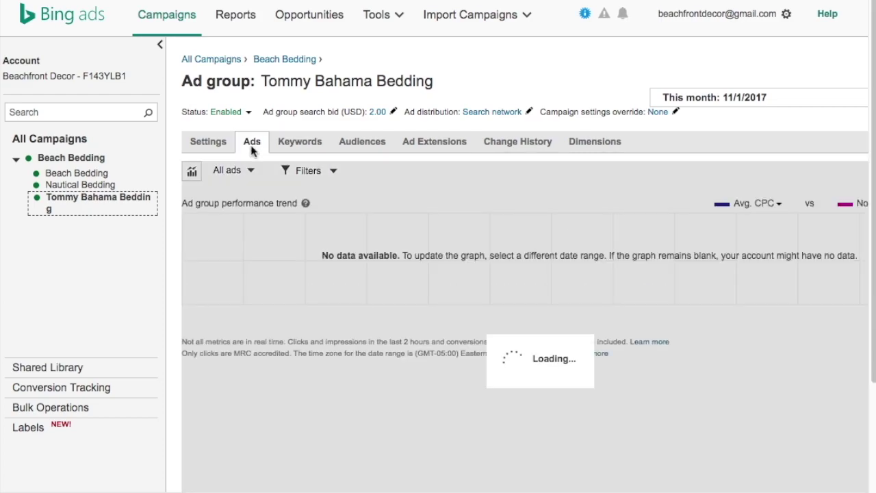
scroll(684, 331, "down", 2)
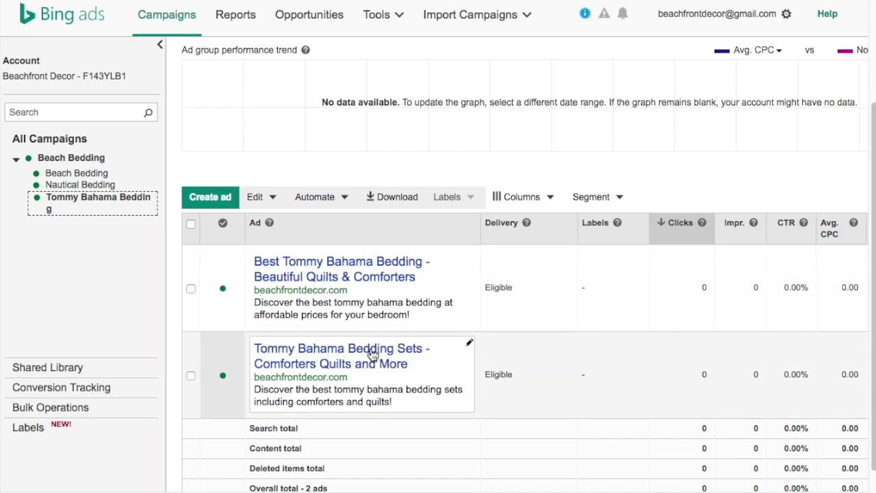
left_click(373, 263)
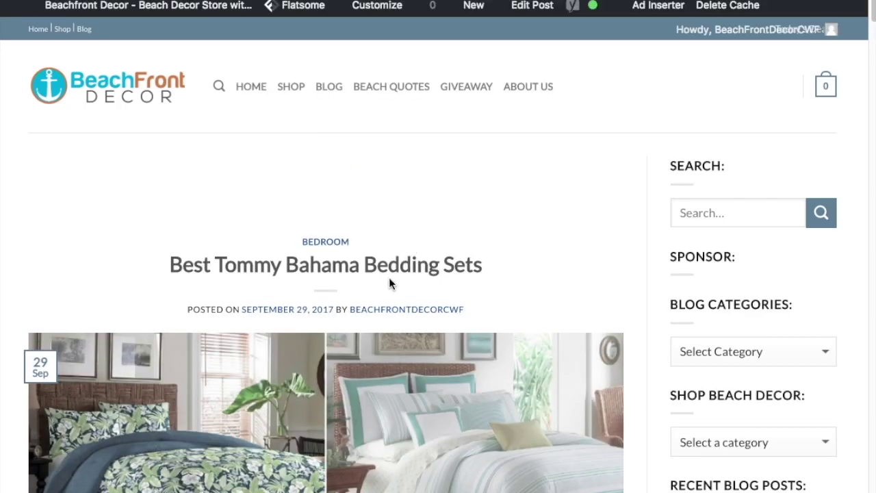
scroll(390, 283, "down", 10)
scroll(429, 252, "down", 5)
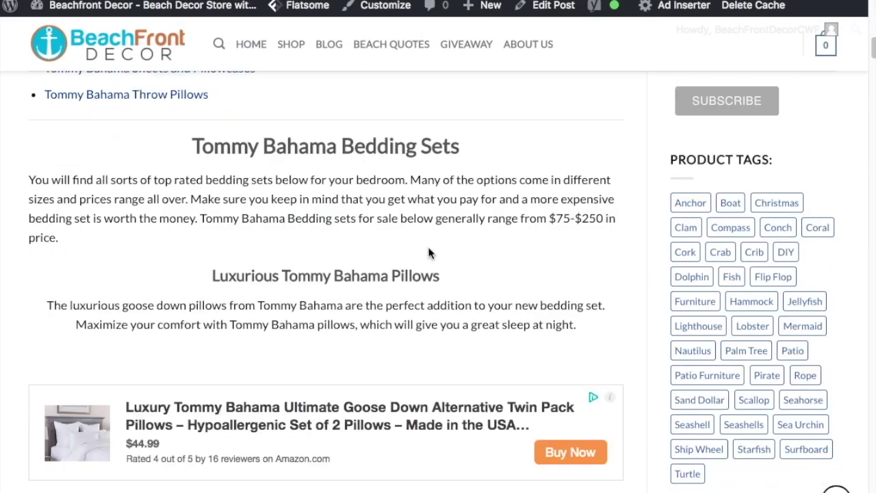
scroll(417, 234, "up", 15)
scroll(415, 227, "up", 3)
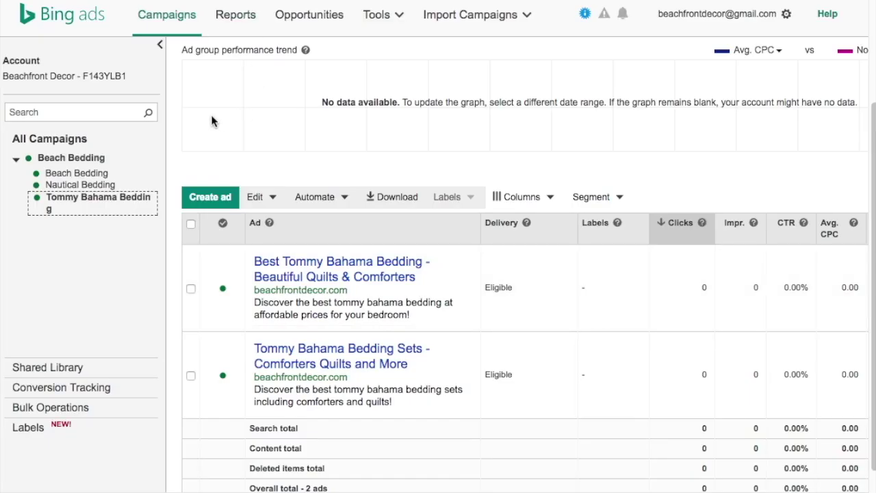
Collapse the Beach Bedding campaign and view the account-level overview and campaign list for all campaigns.
left_click(16, 158)
left_click(49, 136)
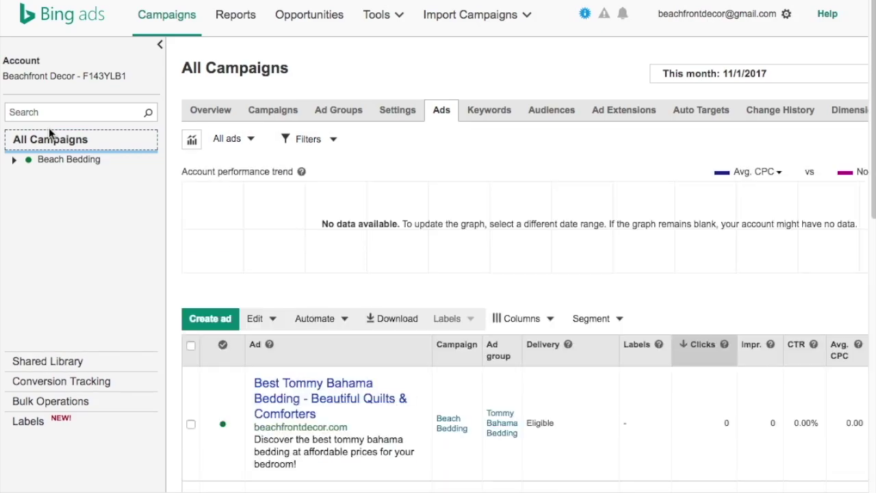
left_click(207, 112)
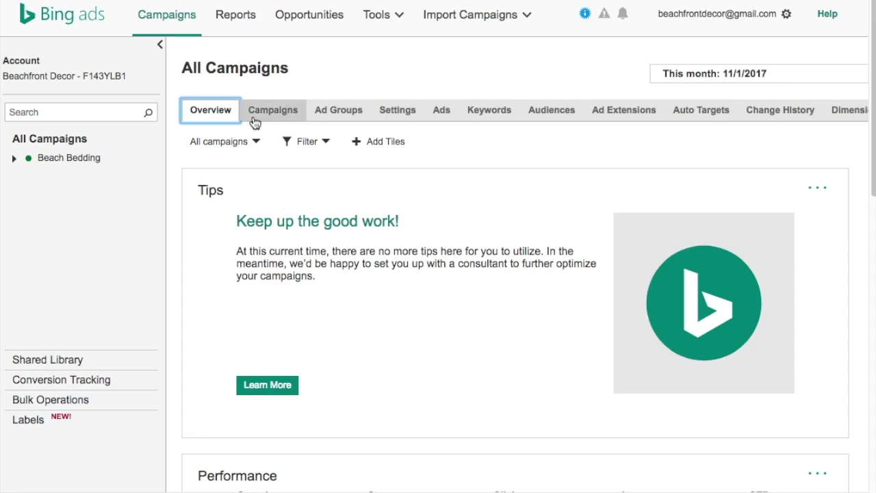
left_click(254, 112)
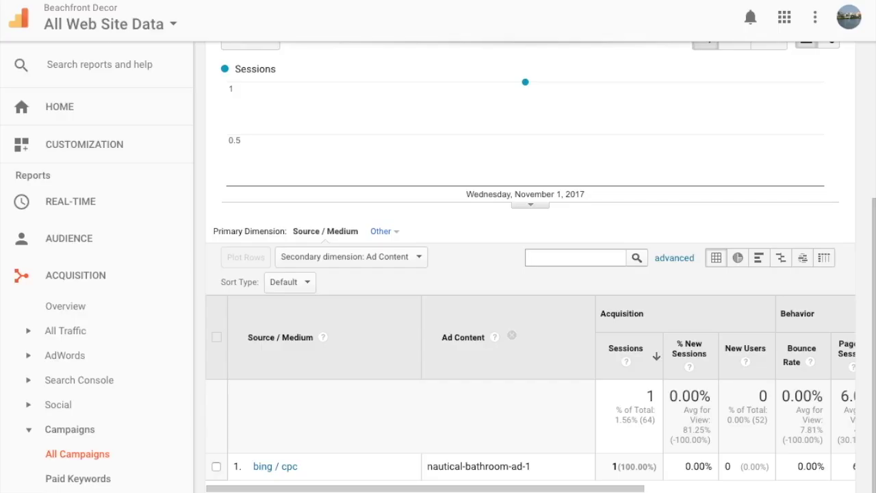
Switch to Google Analytics and examine the acquisition, behavior and conversion columns for the bing / cpc traffic in the All Campaigns report.
left_click_drag(362, 488, 374, 488)
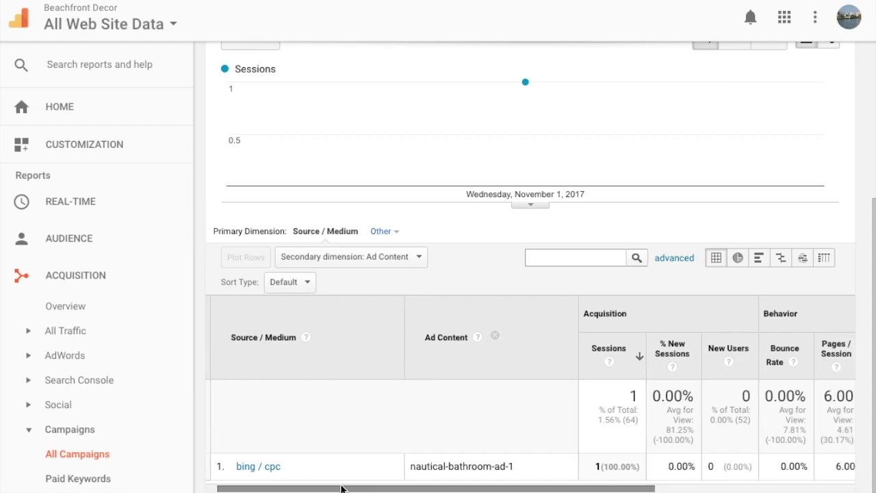
left_click_drag(473, 488, 638, 488)
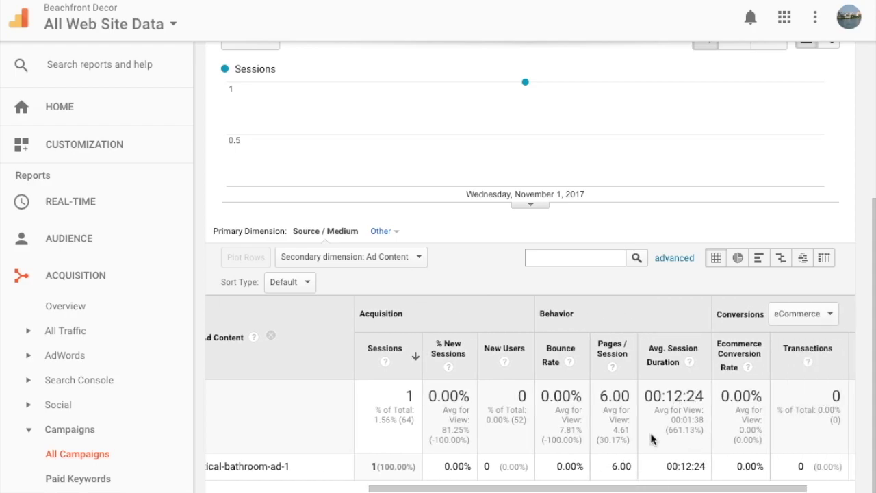
left_click_drag(601, 489, 428, 483)
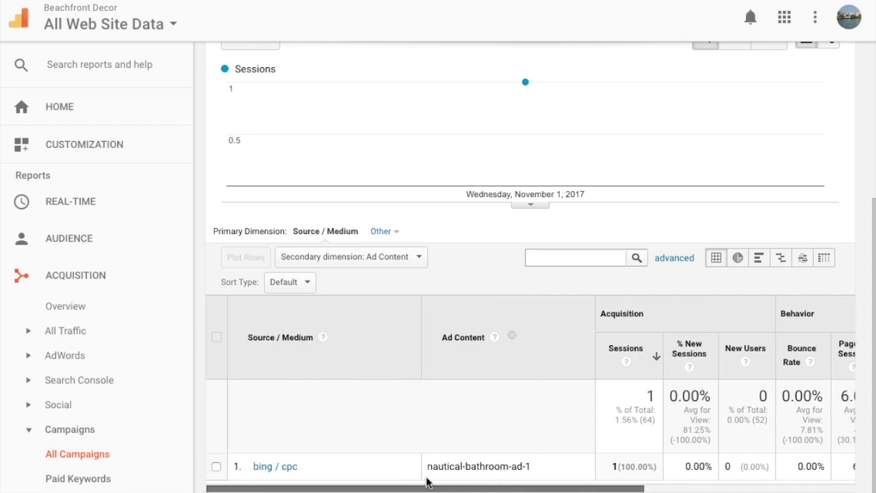
left_click_drag(499, 484, 661, 479)
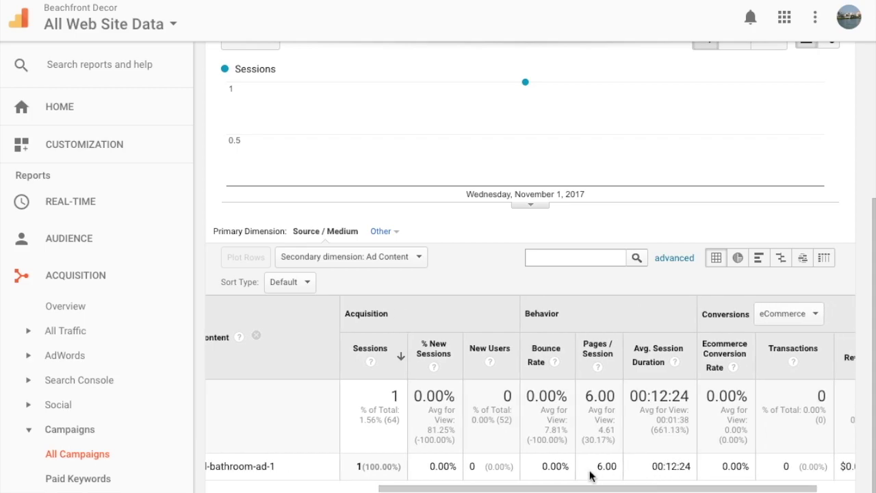
left_click_drag(607, 489, 435, 489)
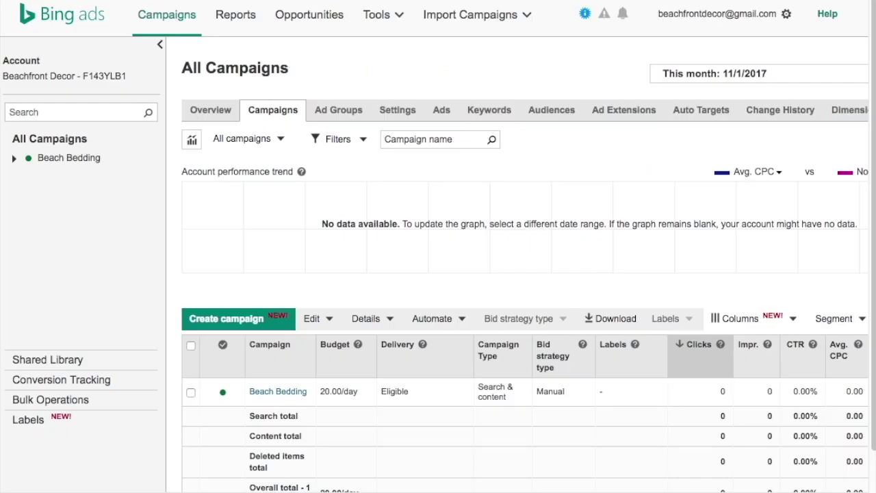
Switch back to Bing Ads and open the overview for all campaigns.
left_click(197, 112)
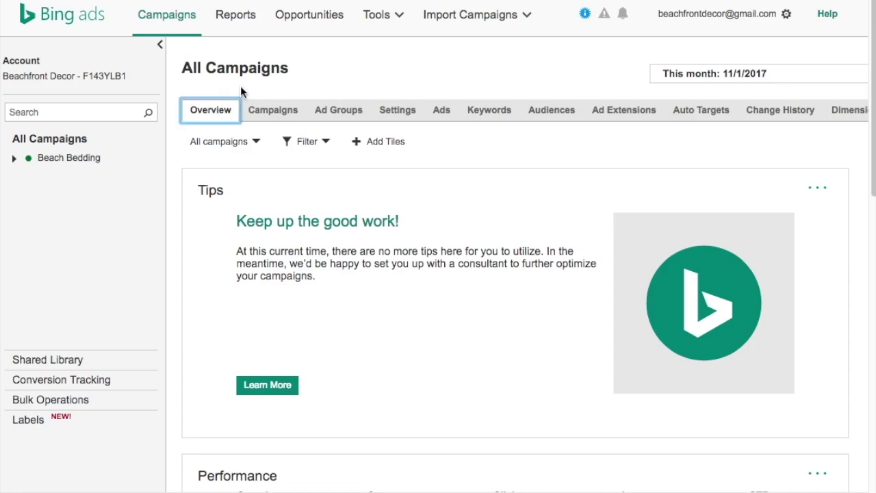